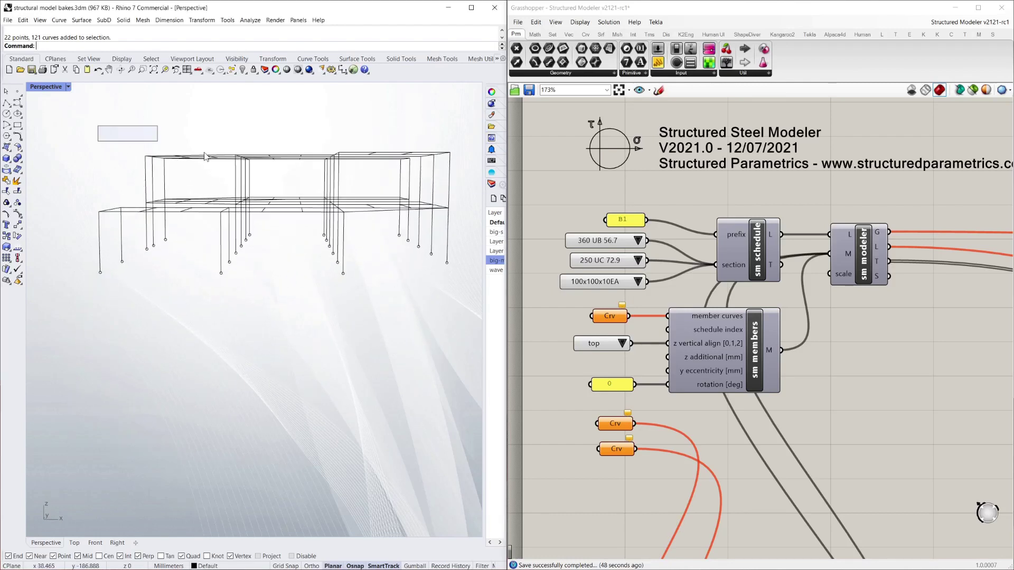
Assign the horizontal beam lines of both floors to the Crv parameter feeding the first sm members component's member curves
drag(69, 184, 477, 222)
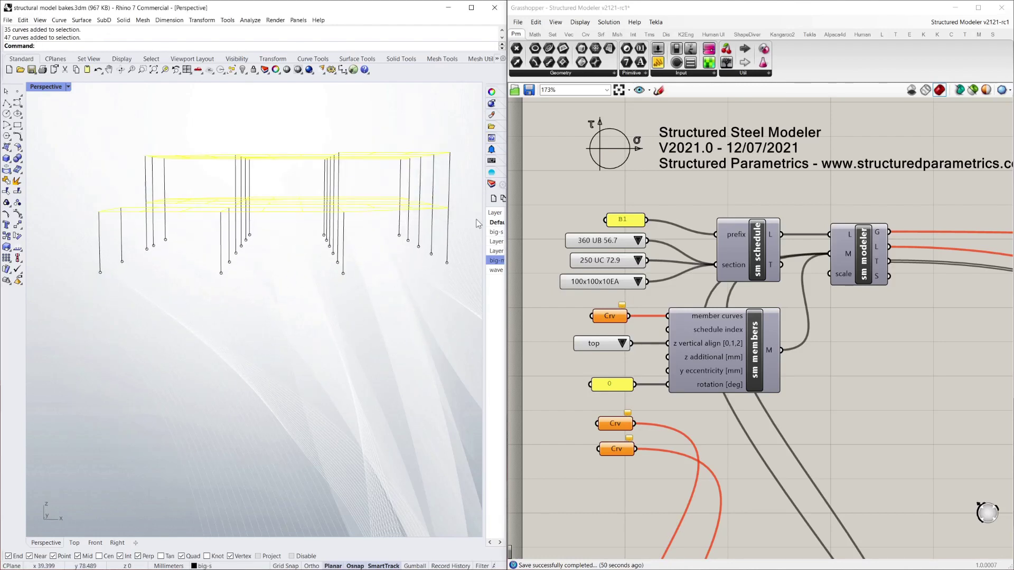
right_click(612, 316)
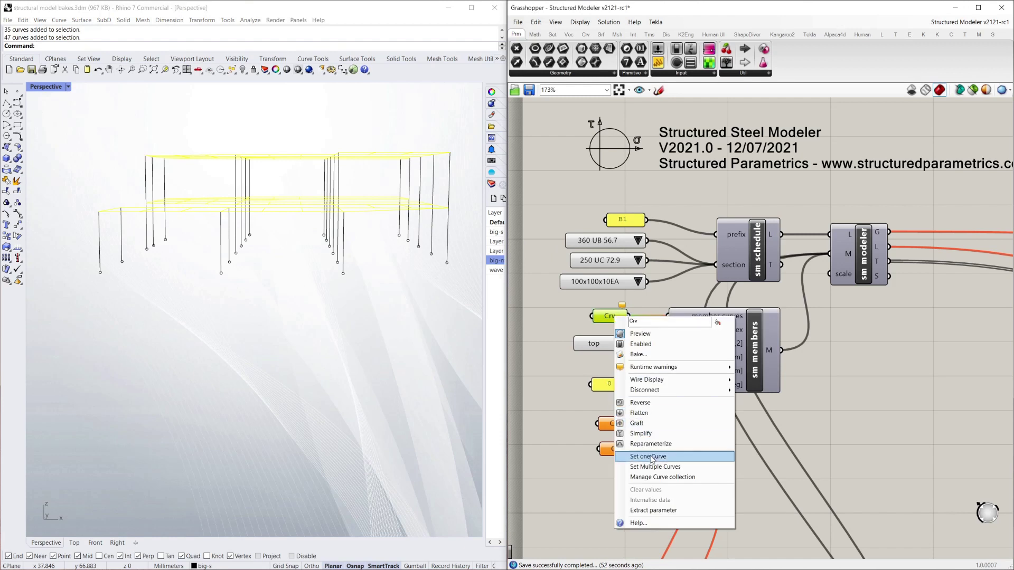
click(656, 468)
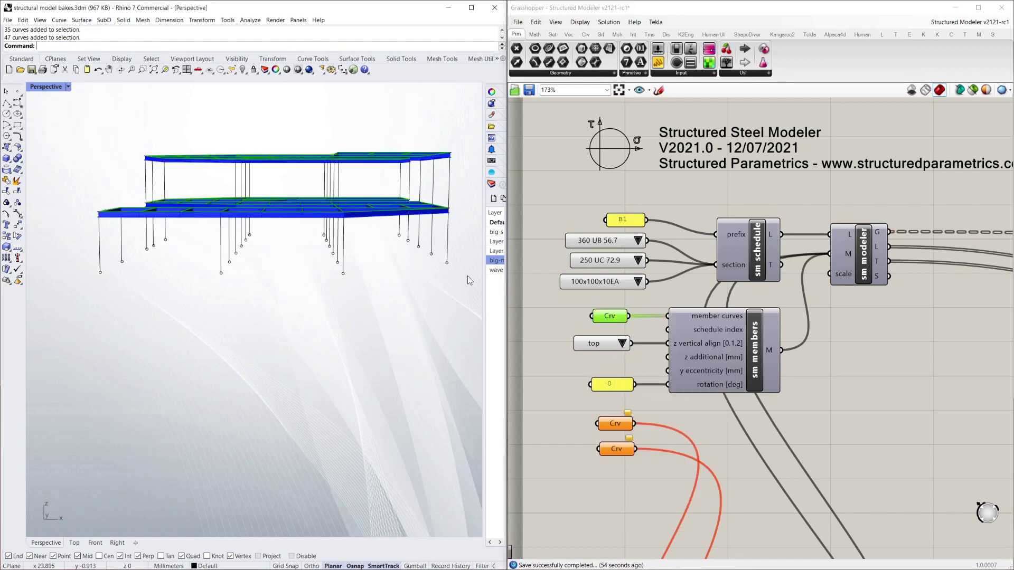
Assign the lower and upper storey column lines to the Crv parameter directly below the rotation panel
drag(458, 276, 62, 236)
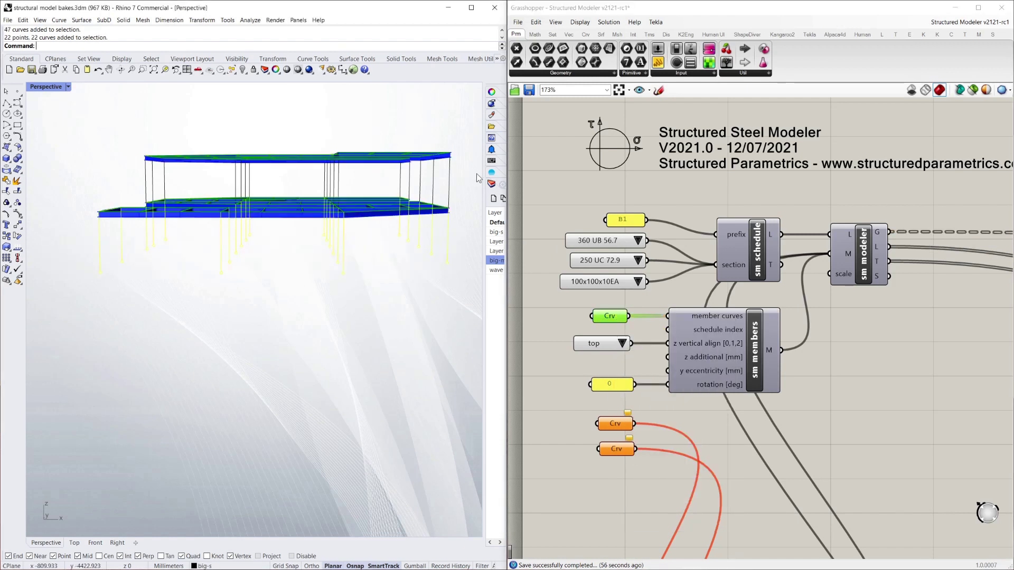
drag(473, 180, 114, 165)
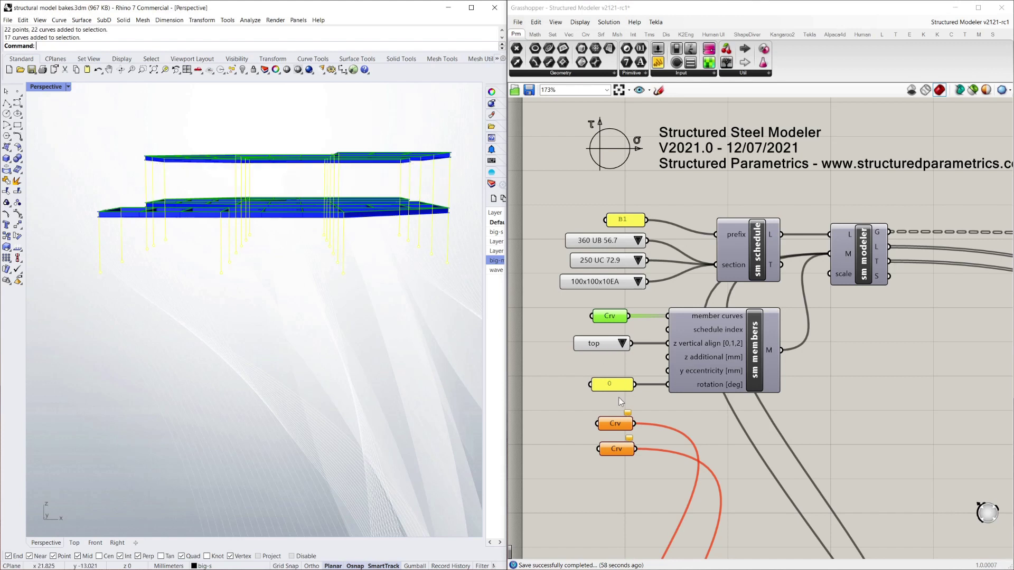
right_click(610, 423)
click(655, 504)
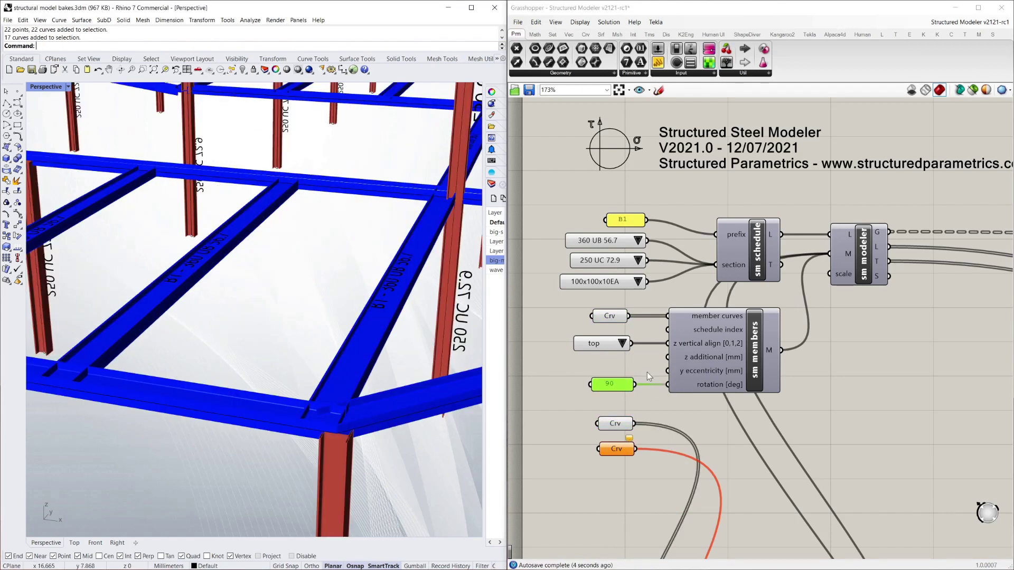
Set the beam members' rotation panel to 0 degrees
double_click(622, 387)
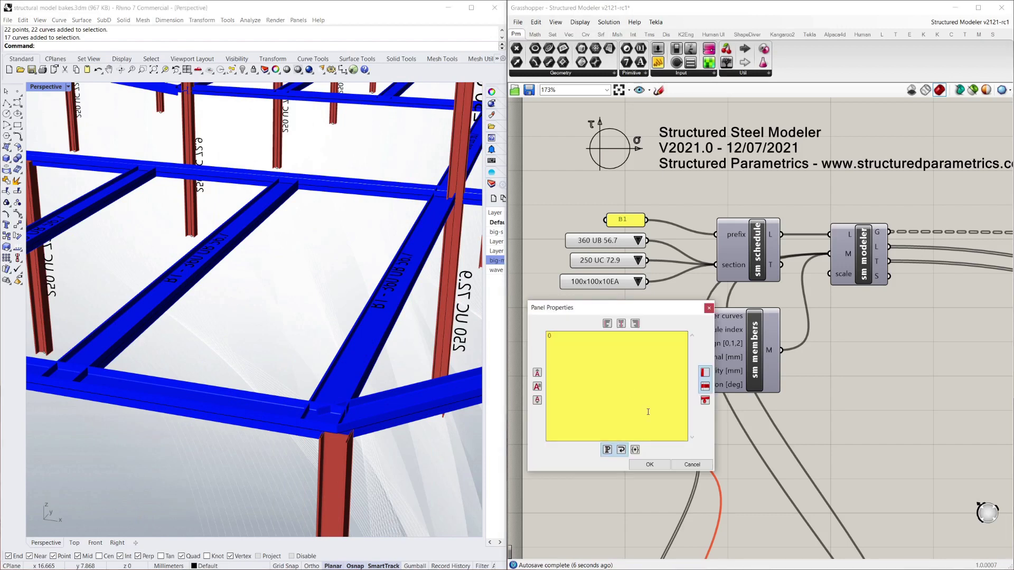
click(657, 465)
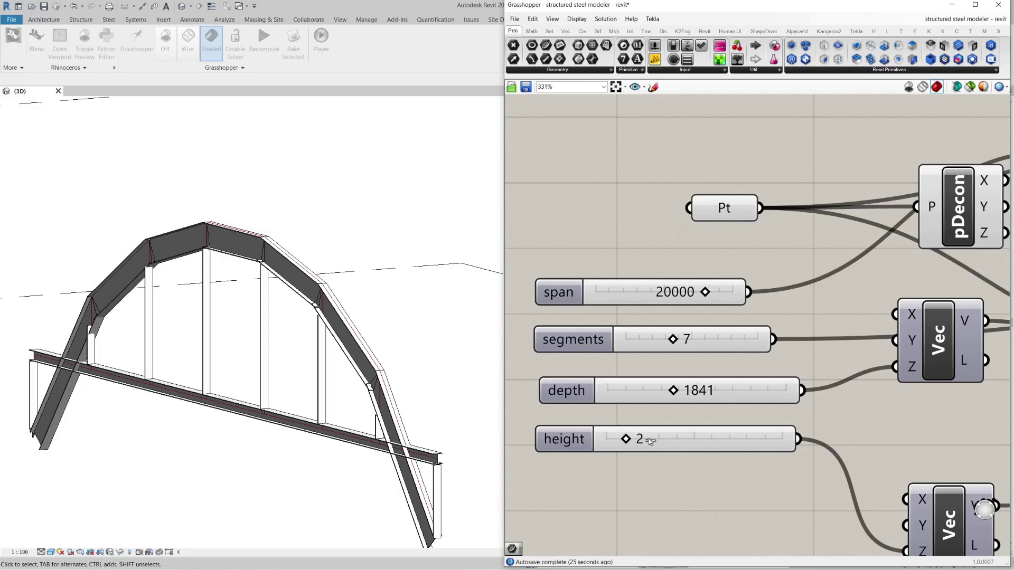
Increase the arch's height slider in the Revit definition and set the members' z vertical alignment to bottom
drag(650, 442, 700, 438)
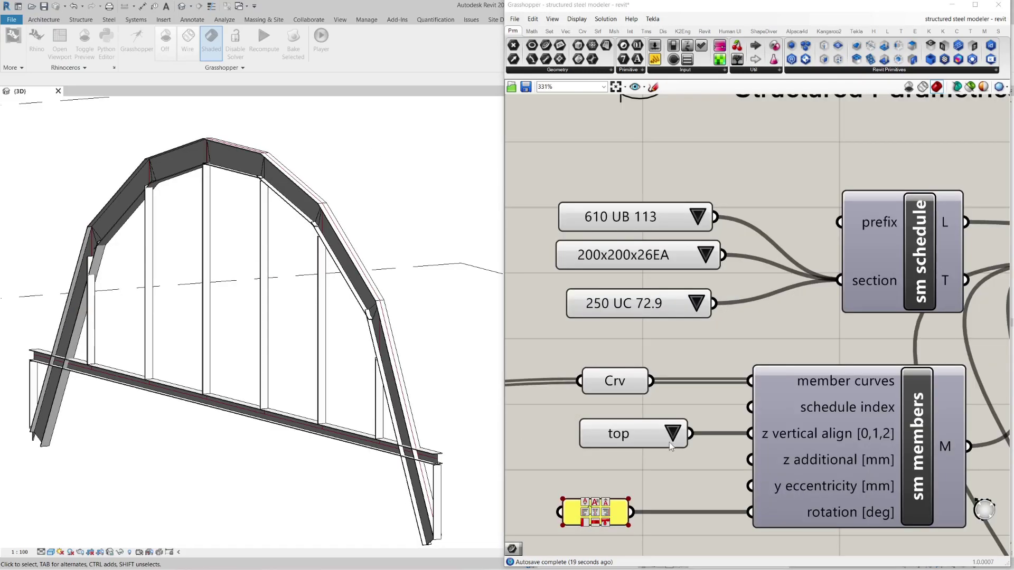
click(673, 434)
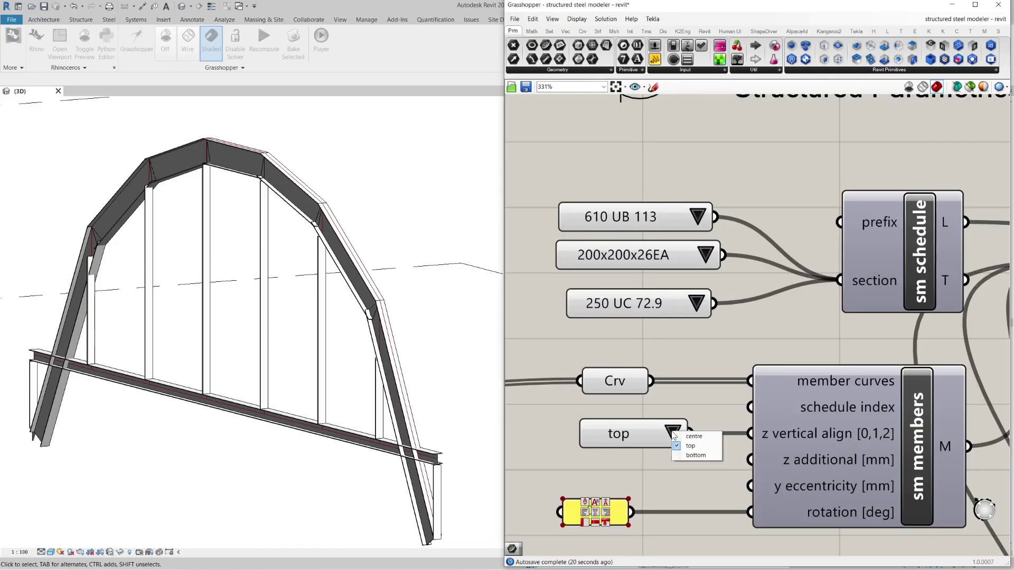
click(699, 456)
Set the arch members' rotation panel to 90 degrees and pick a different z vertical alignment for them
double_click(615, 513)
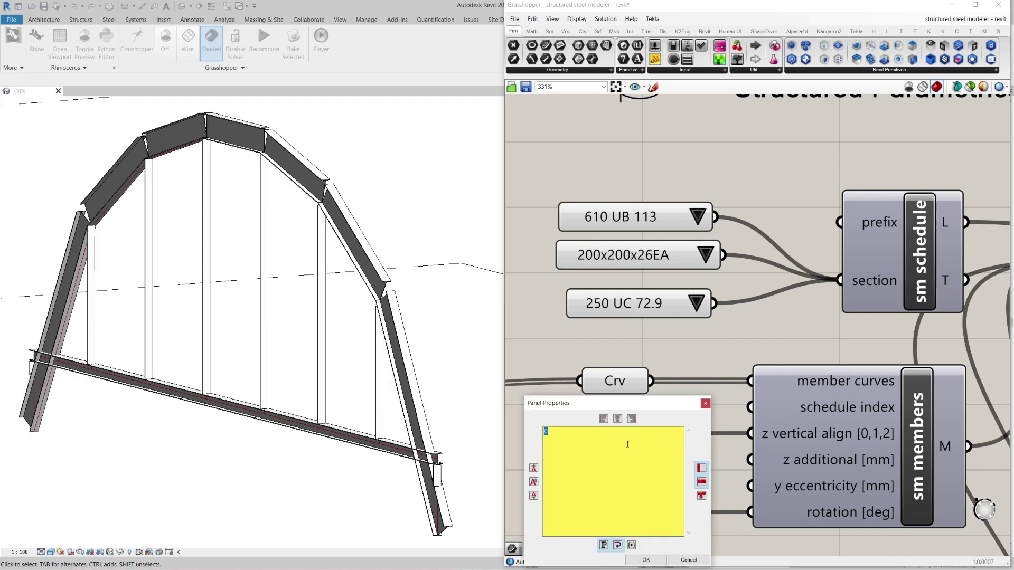
click(646, 559)
scroll(677, 428, down, 2)
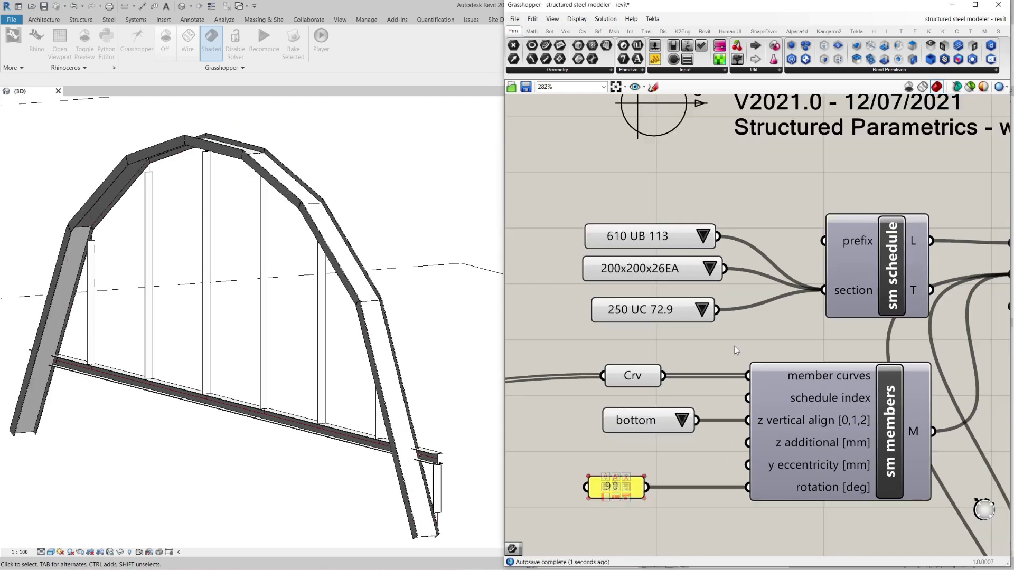
click(678, 426)
click(702, 424)
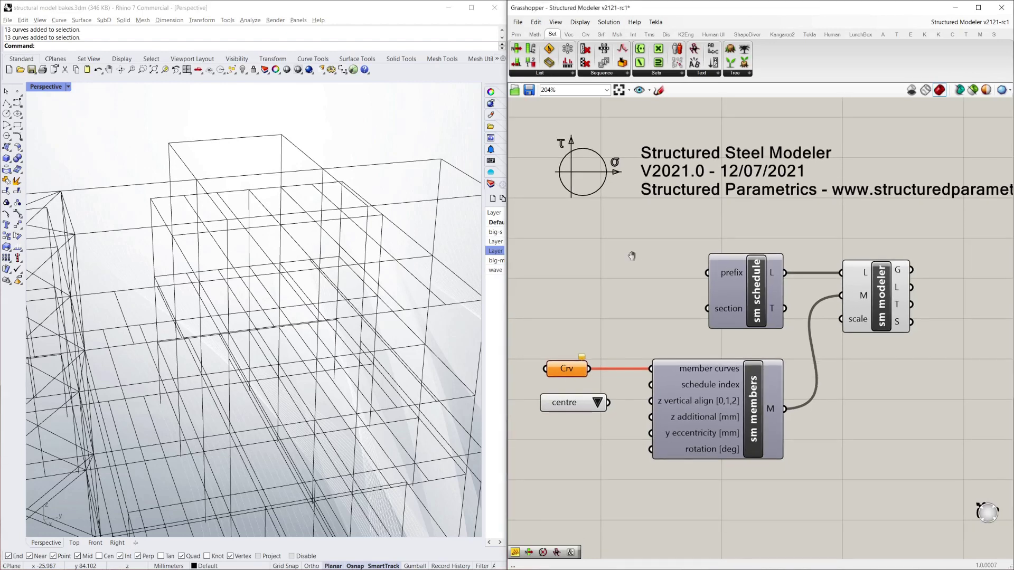
Look over the sm modeler, sm schedule and sm members component groups in the steel modeler definition
right_drag(836, 229, 832, 218)
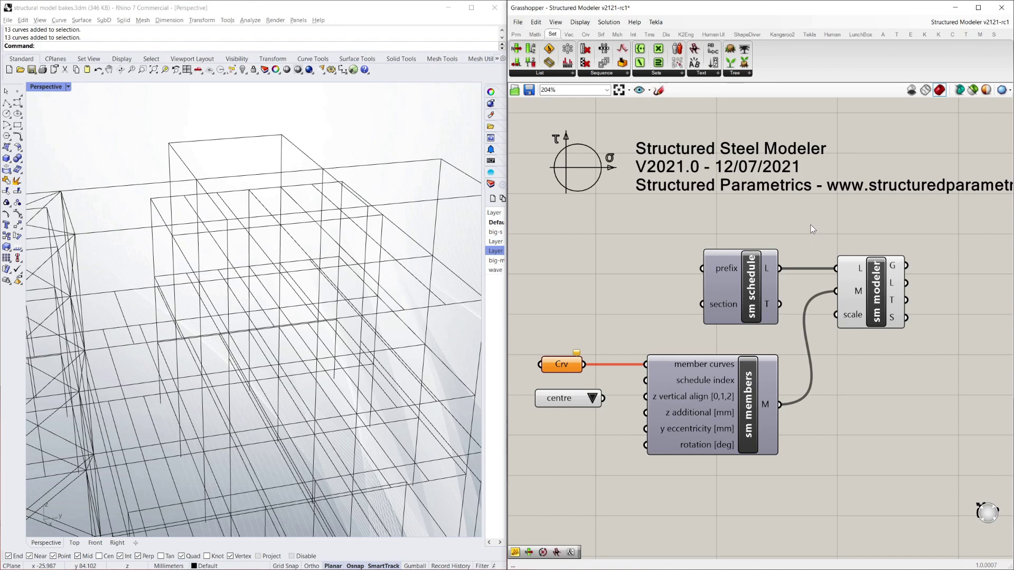
drag(808, 225, 946, 365)
drag(609, 214, 794, 335)
click(565, 299)
drag(520, 319, 806, 501)
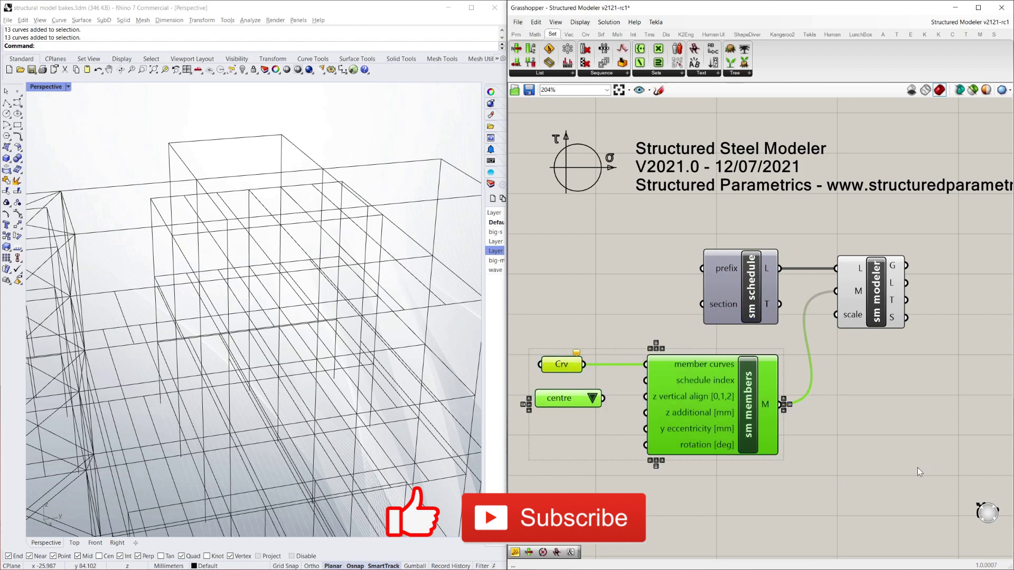
click(880, 403)
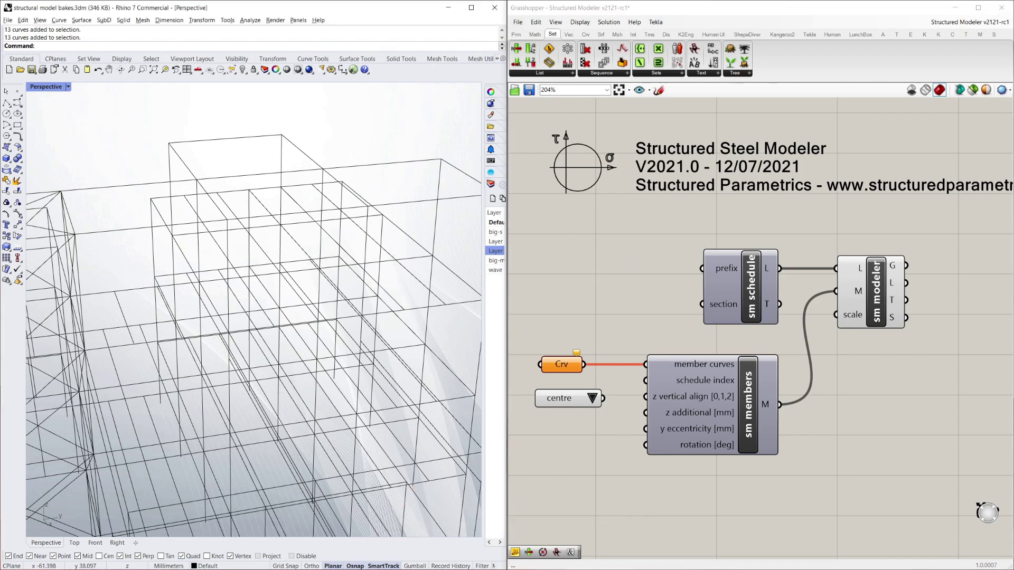
Examine the building's wireframe centrelines in the Rhino perspective view from several distances and angles
scroll(174, 204, down, 10)
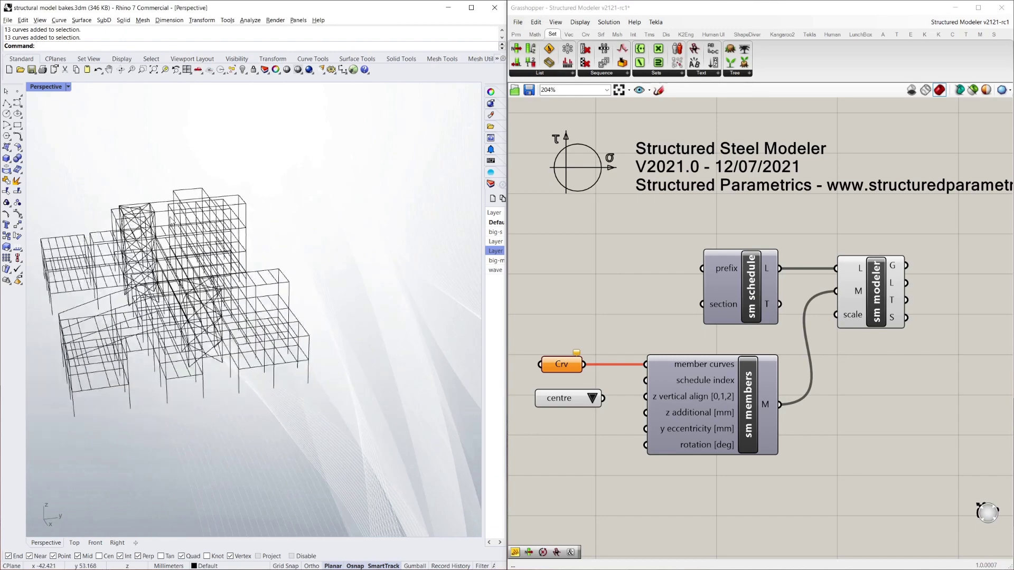
scroll(142, 249, up, 8)
scroll(142, 254, down, 8)
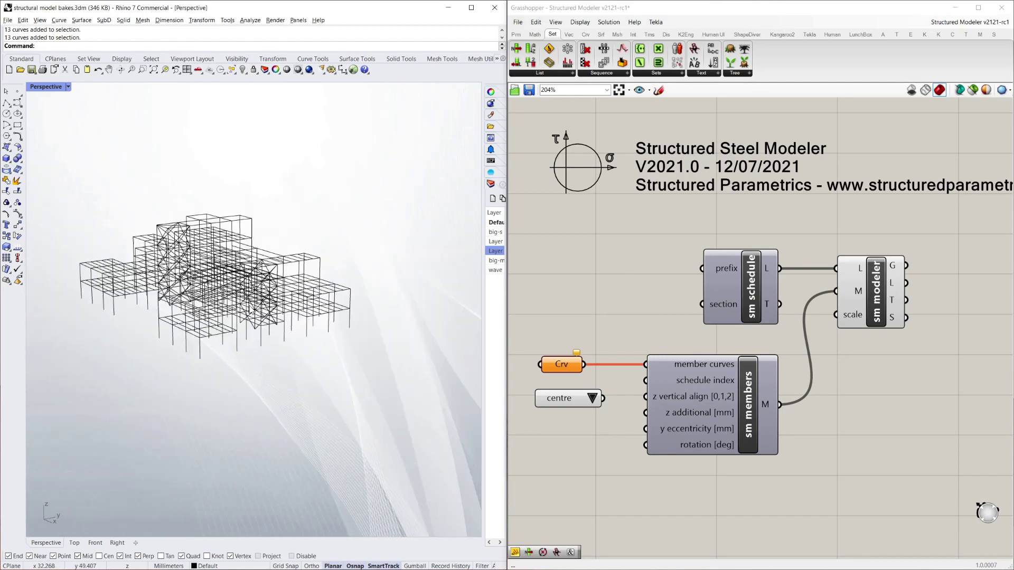
right_drag(249, 297, 254, 310)
scroll(254, 310, down, 4)
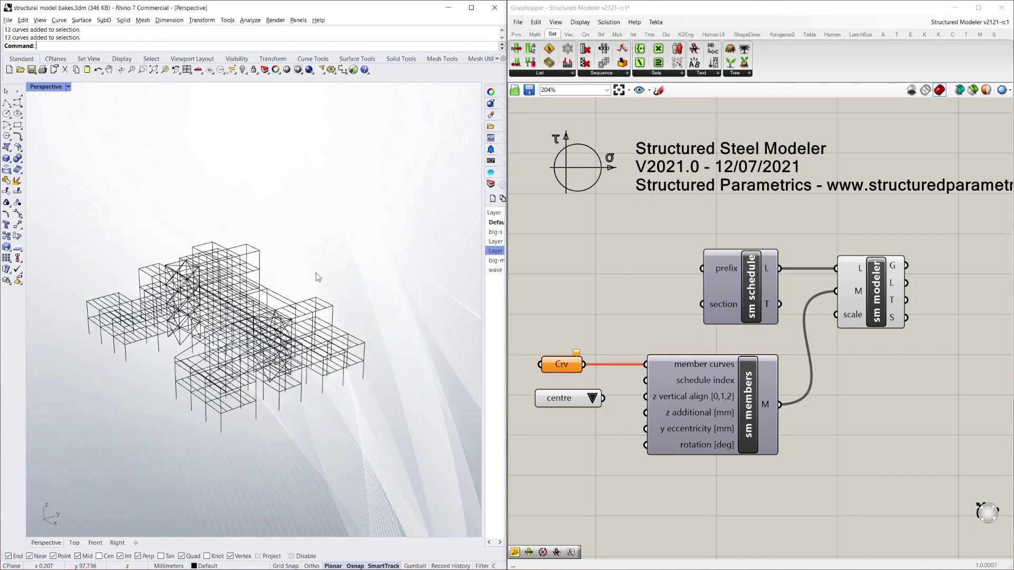
right_drag(319, 276, 301, 324)
scroll(301, 324, up, 6)
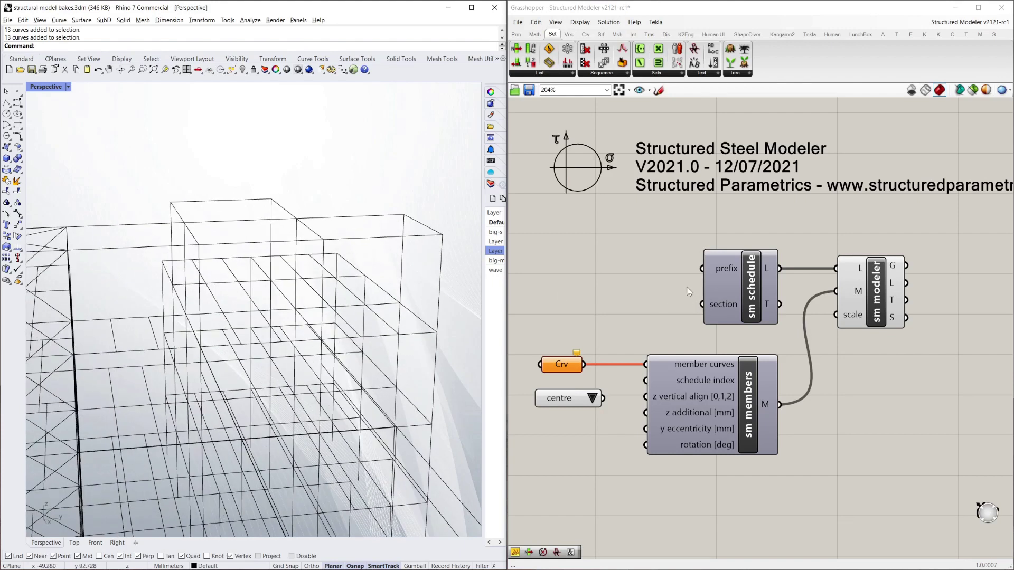
Examine the Shapes, EU, AU, US and UK section size groups beside the steel modeler definition
click(692, 268)
scroll(693, 268, down, 2)
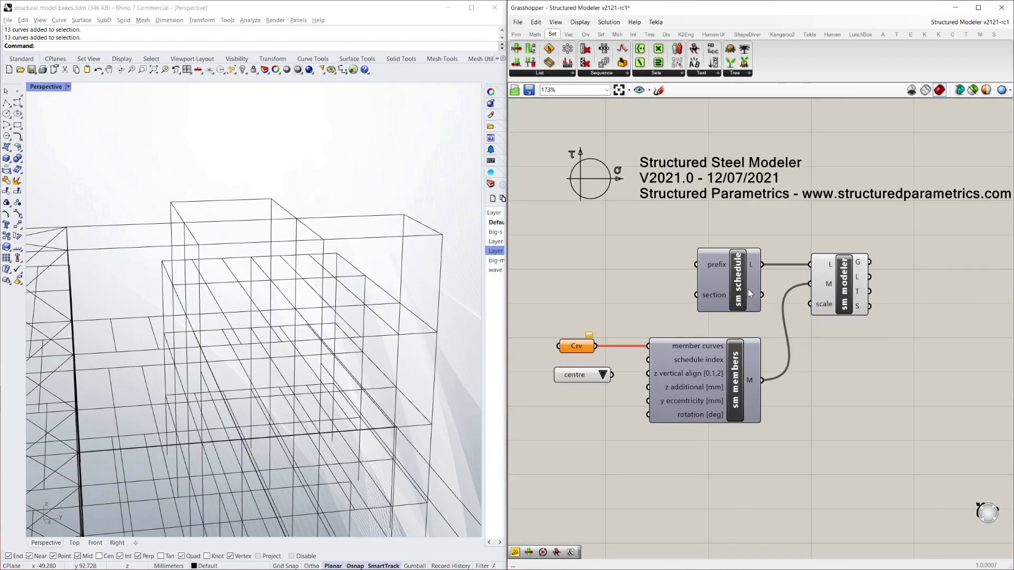
mouse_move(751, 298)
scroll(850, 232, down, 6)
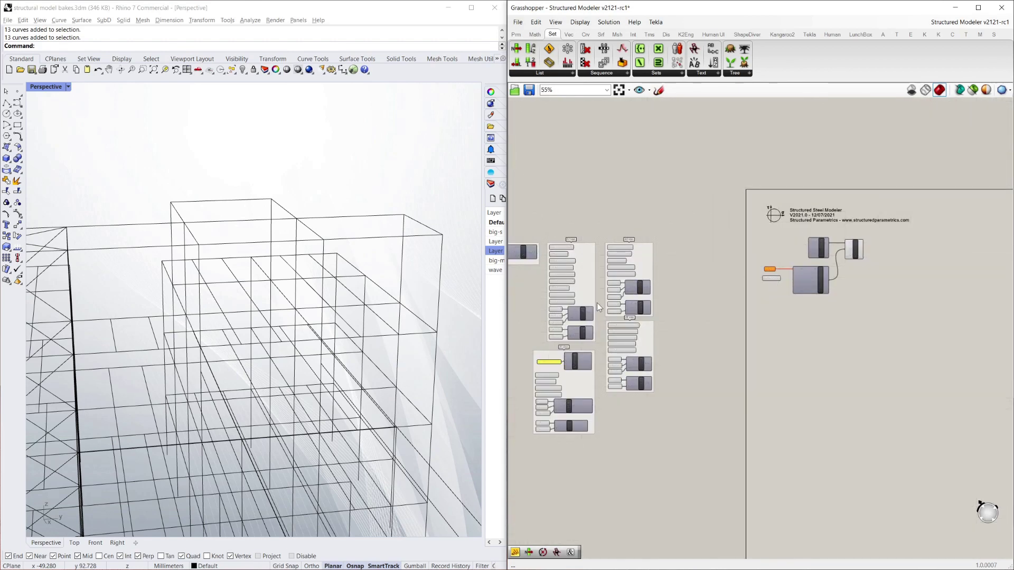
scroll(557, 303, up, 3)
scroll(857, 288, down, 3)
scroll(634, 305, up, 4)
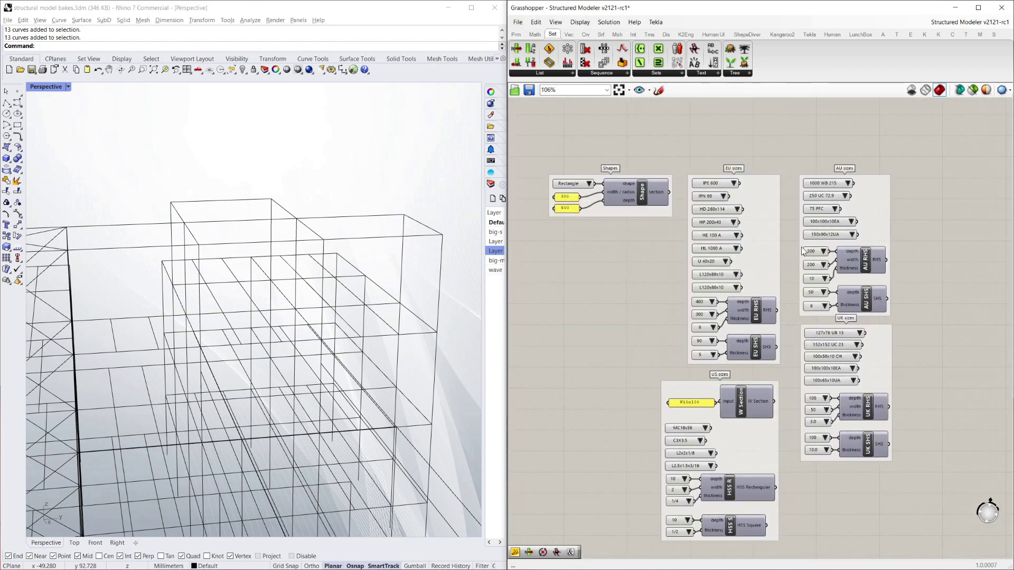
right_drag(659, 299, 655, 283)
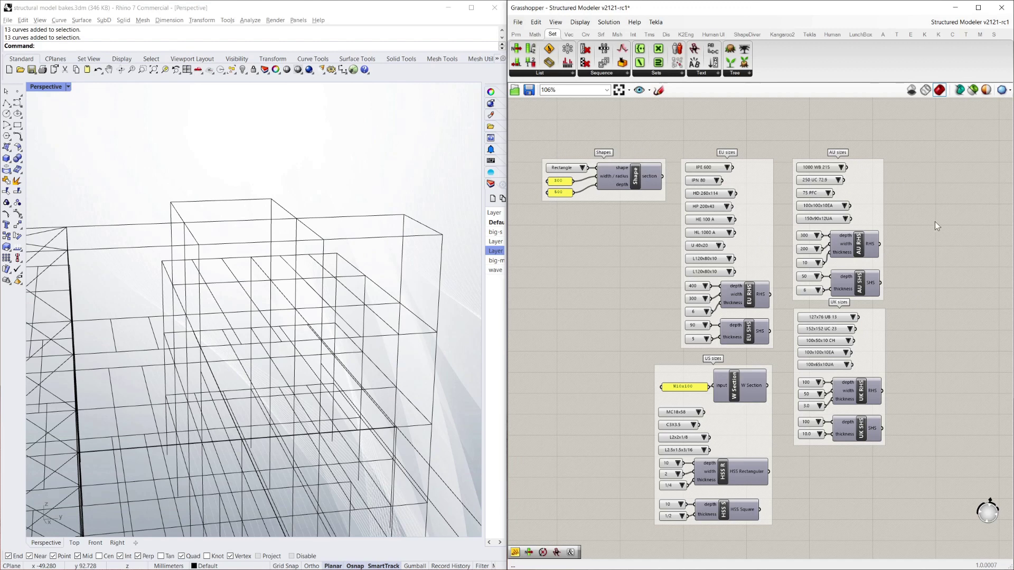
Copy the 1000 WB 215 size list from the AU sizes group beside sm schedule and set the copy to 310 UB 46.2
right_drag(935, 222, 700, 256)
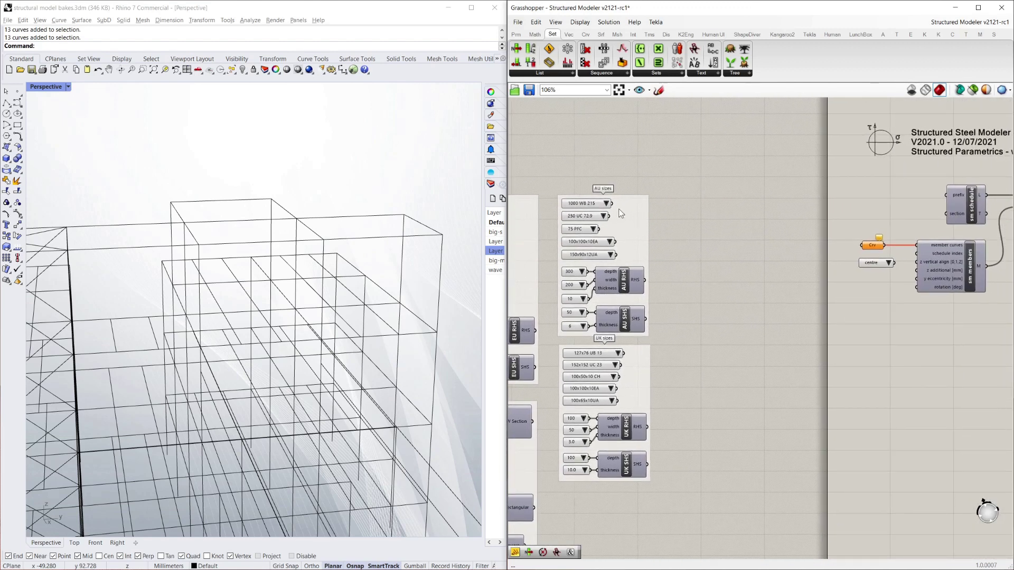
scroll(621, 213, up, 2)
click(581, 203)
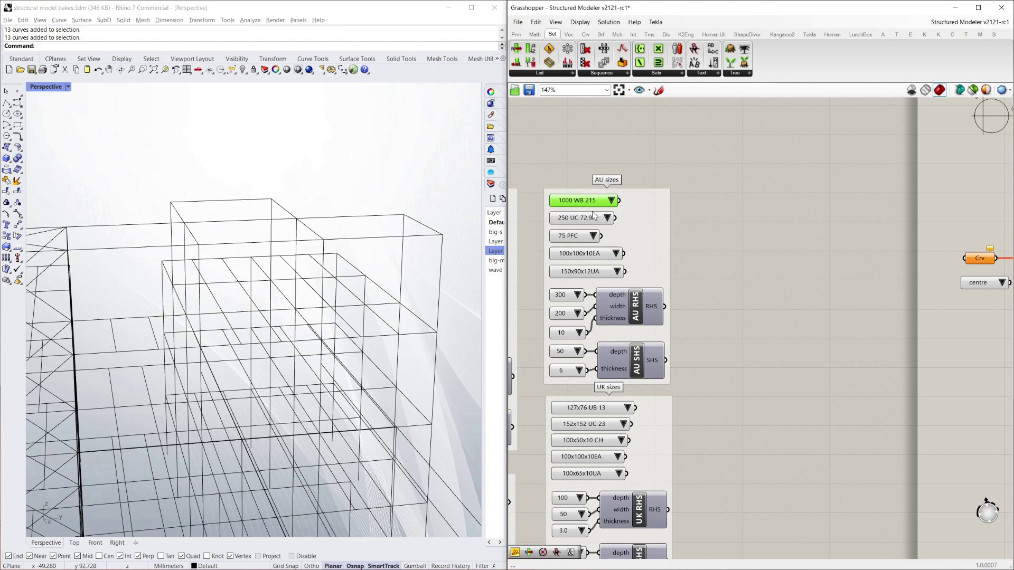
alt+drag(592, 212, 789, 201)
scroll(568, 223, down, 4)
scroll(755, 211, up, 3)
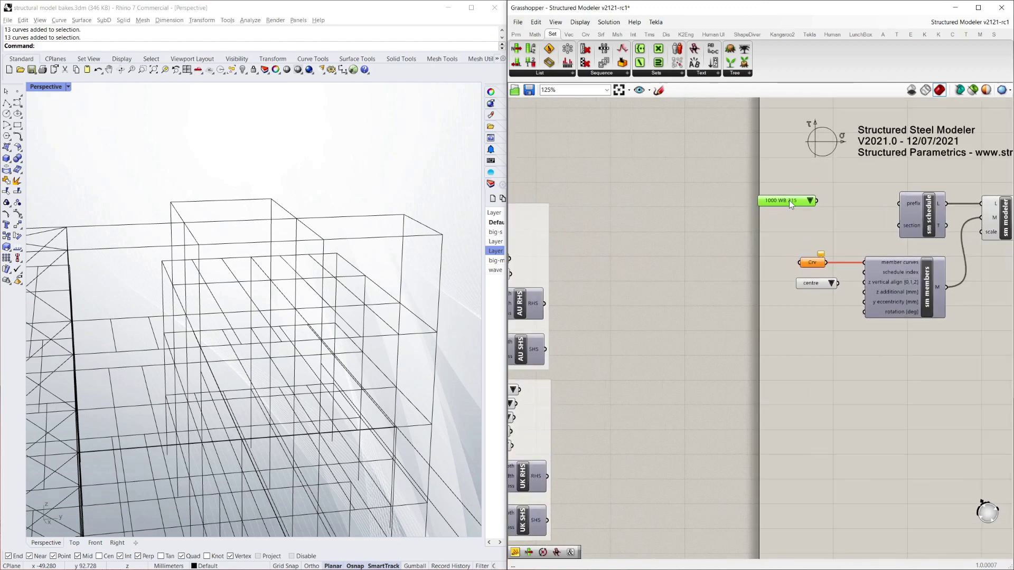
scroll(911, 197, up, 2)
click(790, 191)
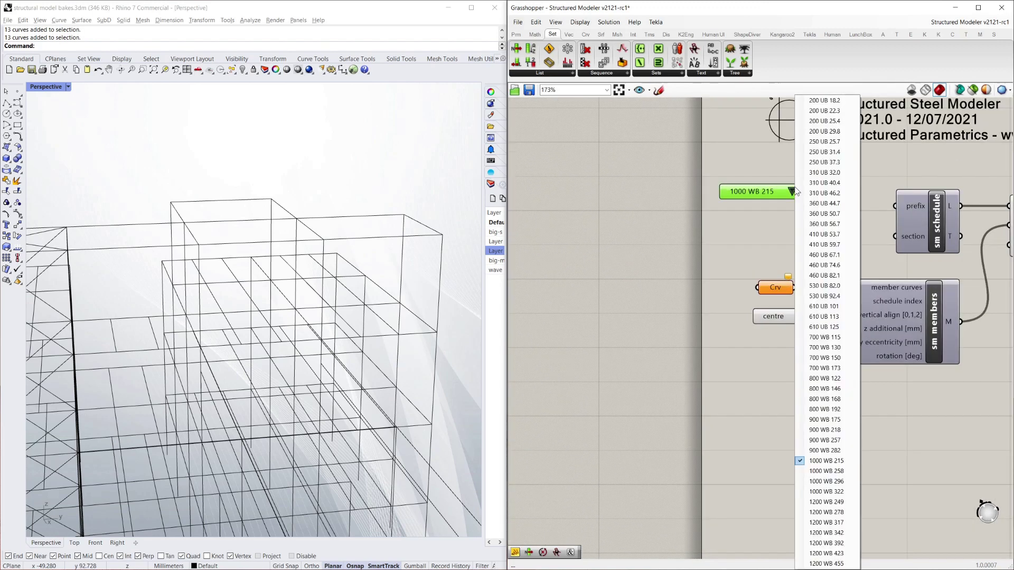
click(826, 196)
scroll(686, 228, down, 3)
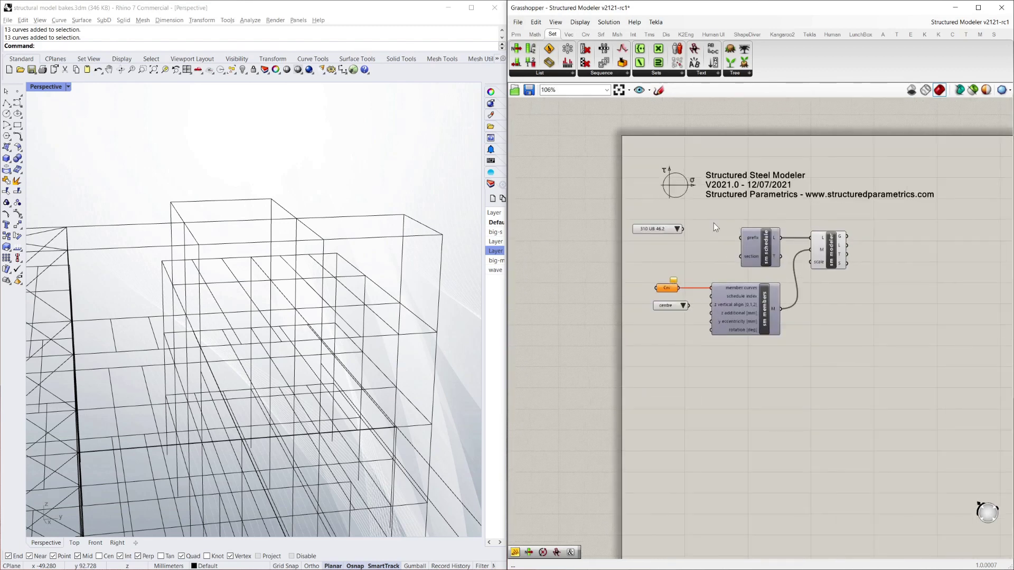
Connect the copied size list to the sm schedule section input, align it with that input, and check the T output
drag(684, 231, 738, 258)
drag(654, 227, 658, 247)
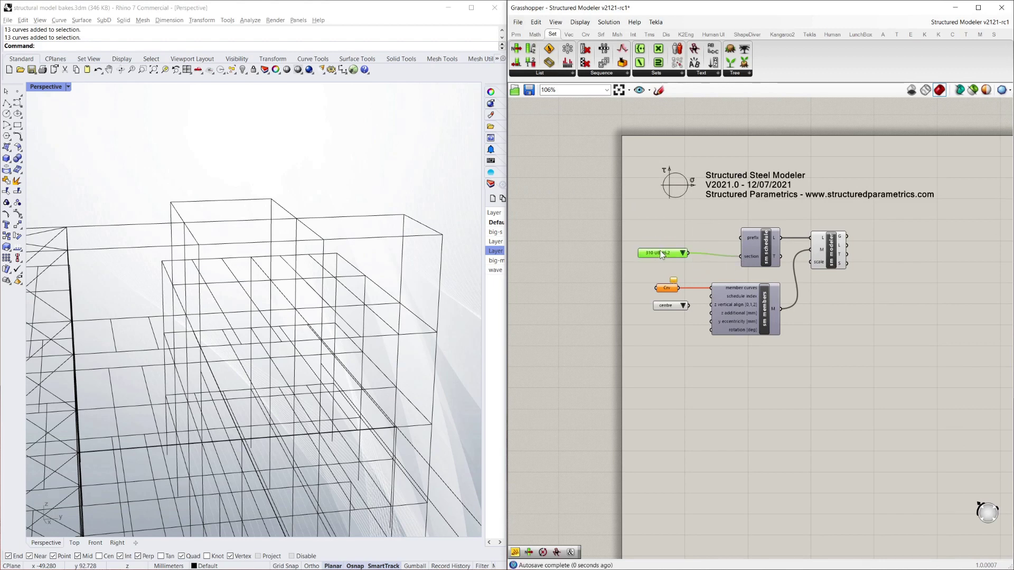
scroll(724, 228, up, 3)
mouse_move(808, 275)
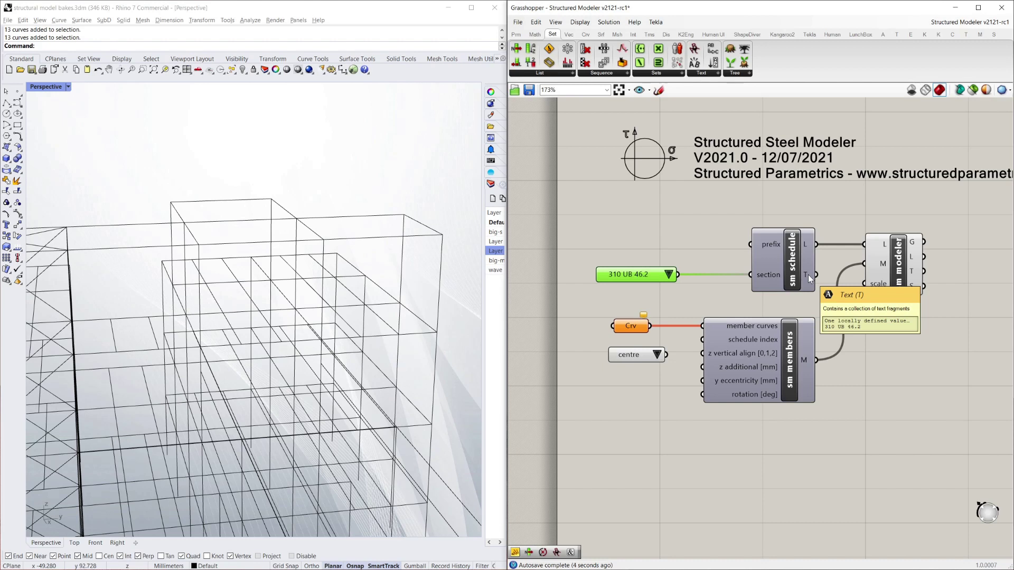
click(668, 234)
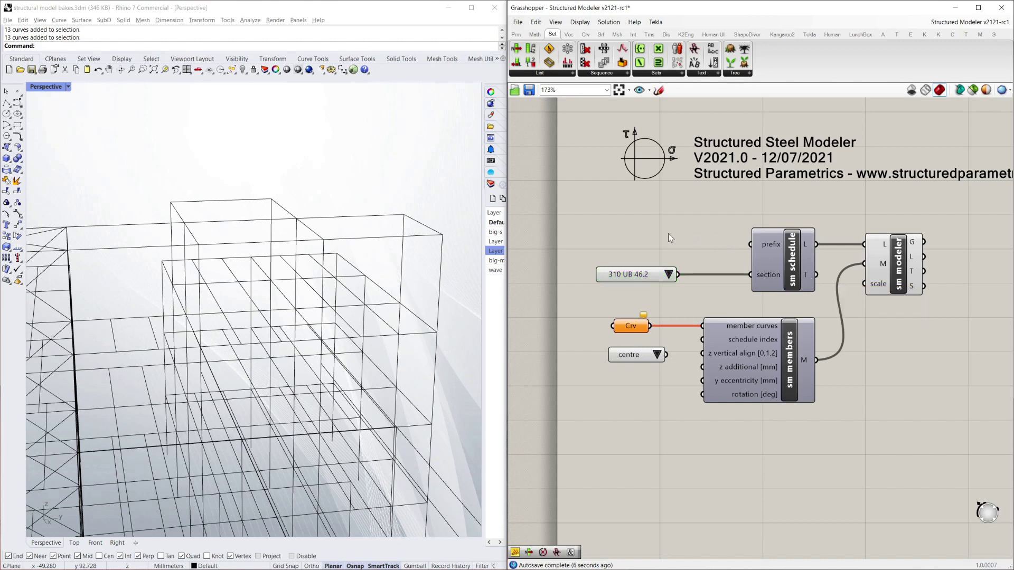
Add a text panel containing B1 above the 310 UB 46.2 size list
click(518, 34)
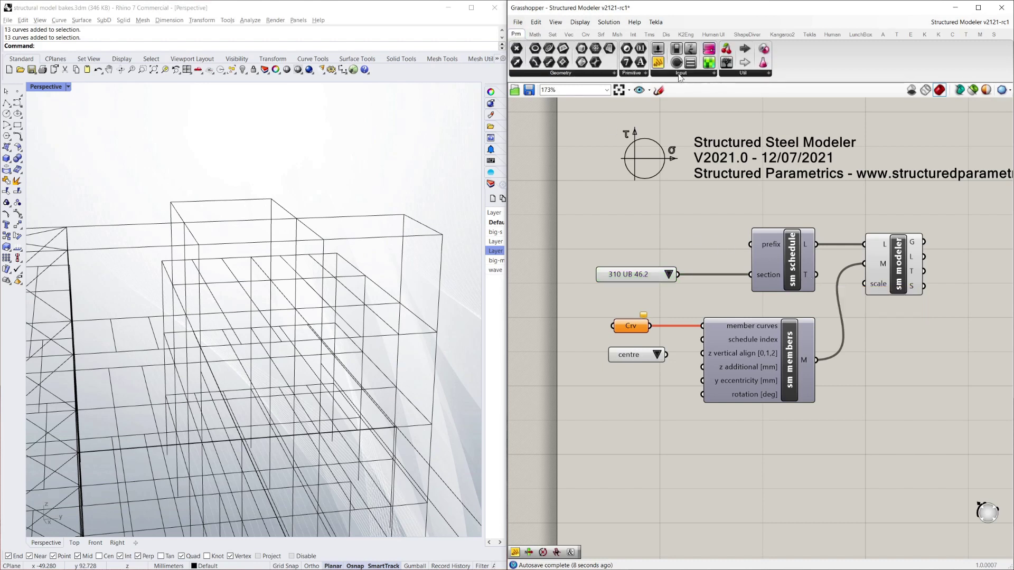
drag(758, 244, 655, 231)
double_click(654, 230)
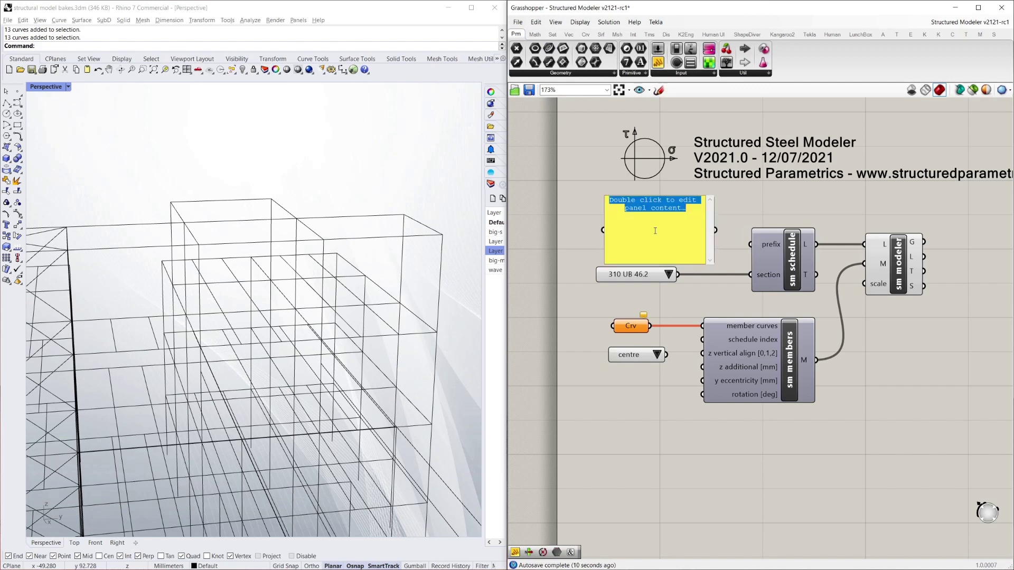
text(B1)
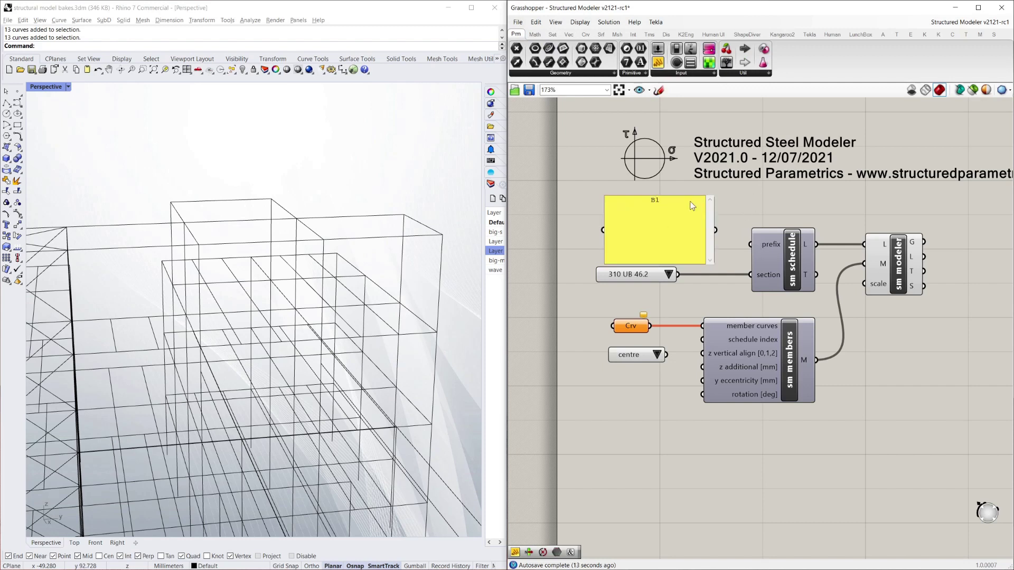
Connect the B1 panel to the sm schedule prefix input, align and narrow the panel, and check the T output
drag(688, 199, 750, 245)
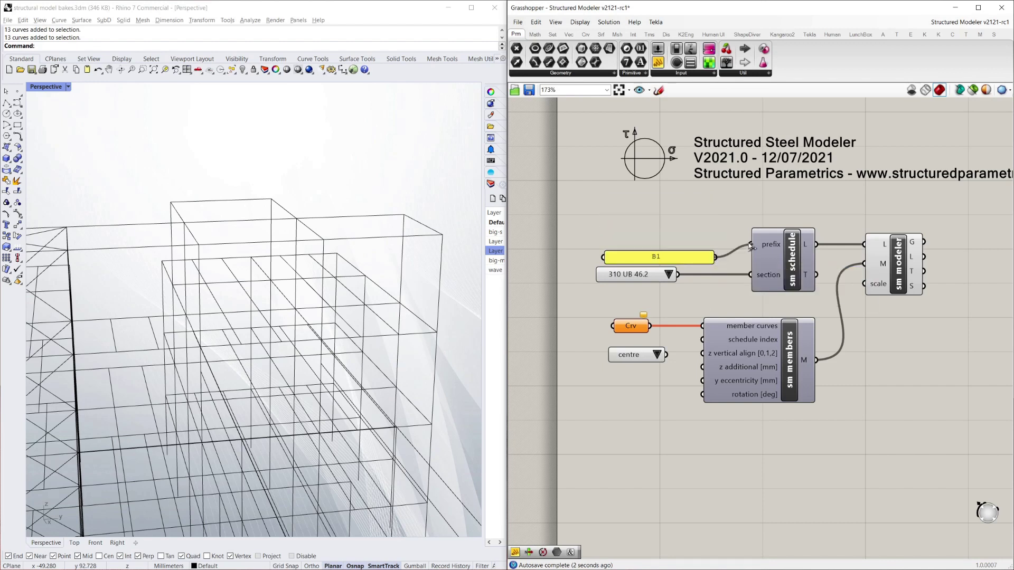
click(697, 258)
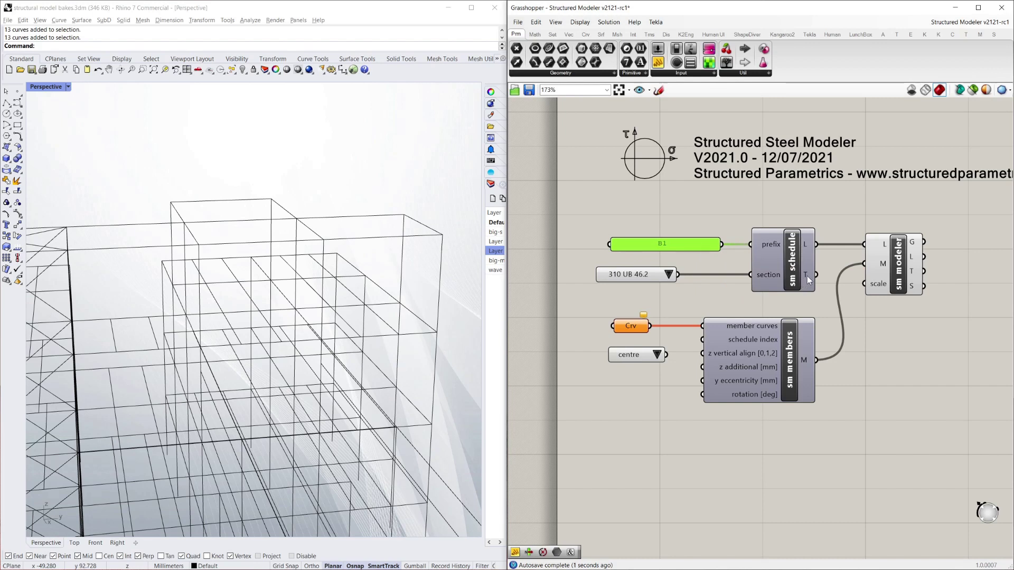
mouse_move(807, 276)
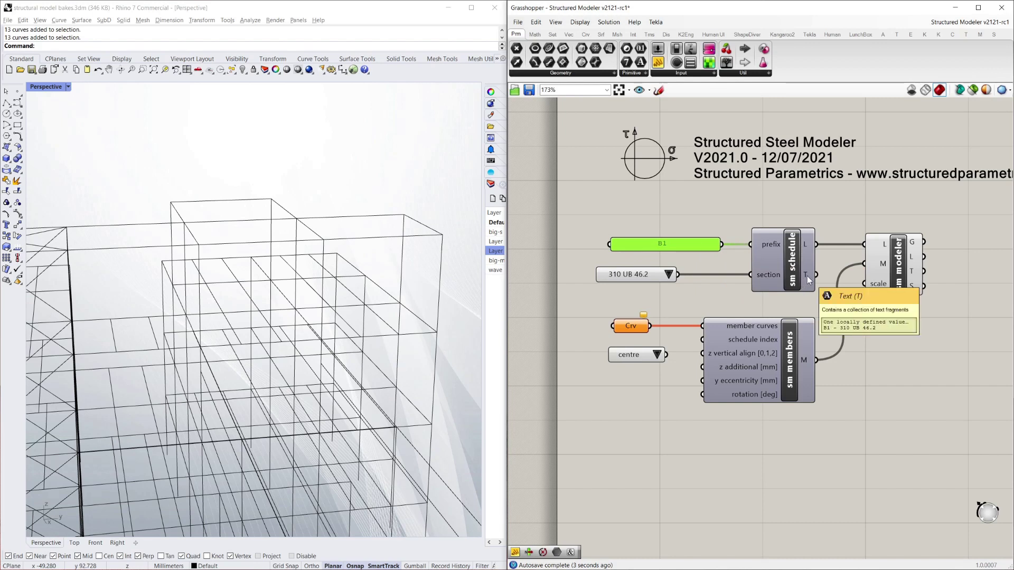
click(847, 201)
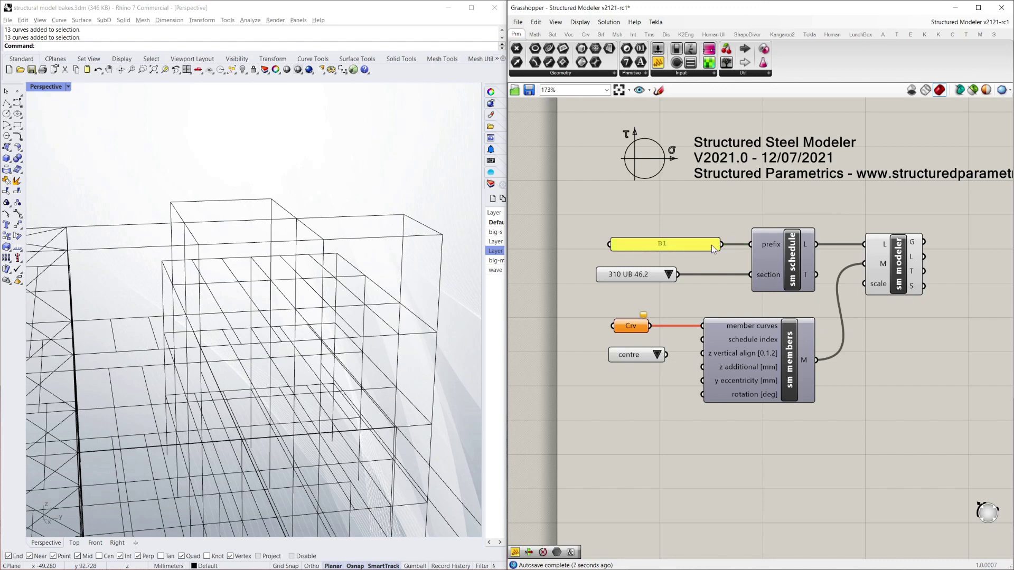
drag(721, 248, 669, 244)
Select the topmost beam centrelines in Rhino without the short curve at the braced tower, and assign them to the Crv parameter as multiple curves
scroll(329, 269, down, 6)
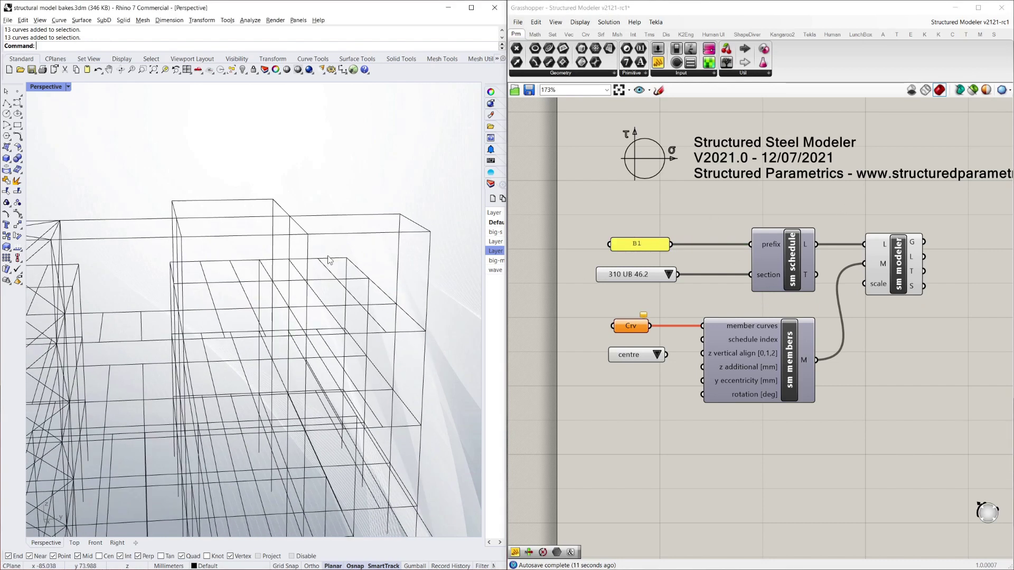
scroll(241, 239, up, 3)
drag(155, 197, 372, 248)
scroll(214, 267, up, 4)
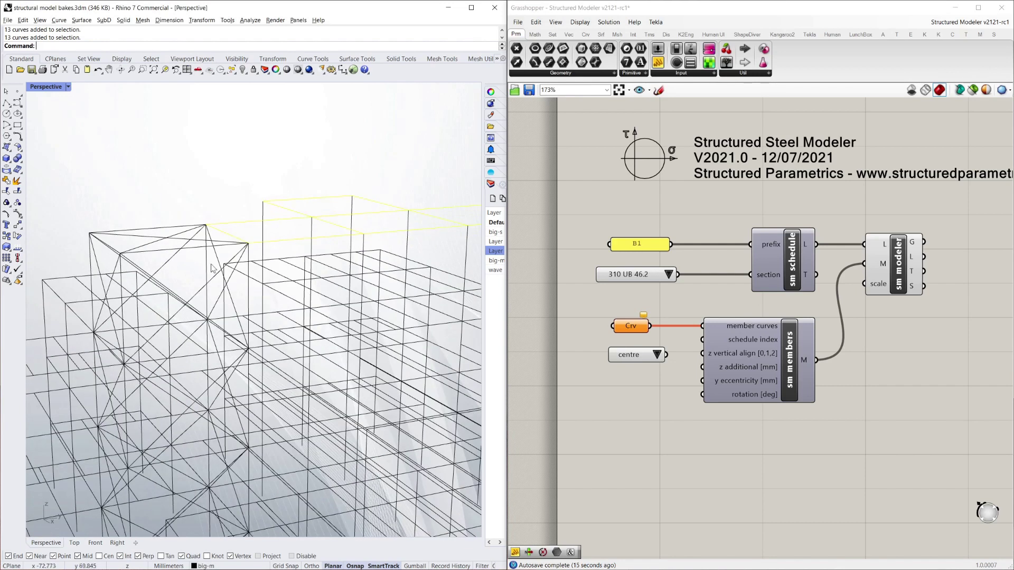
click(228, 235)
click(228, 236)
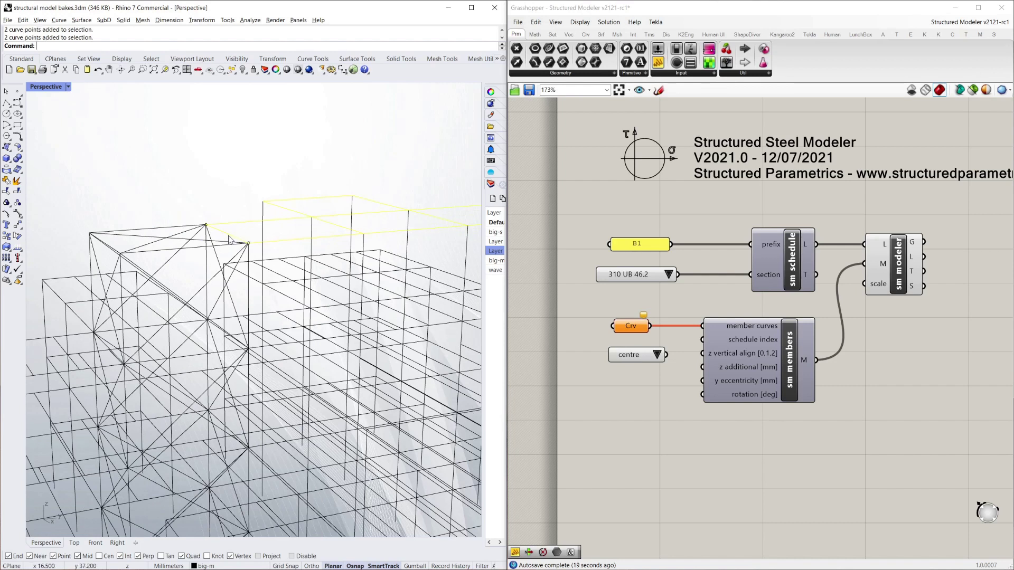
ctrl+click(229, 238)
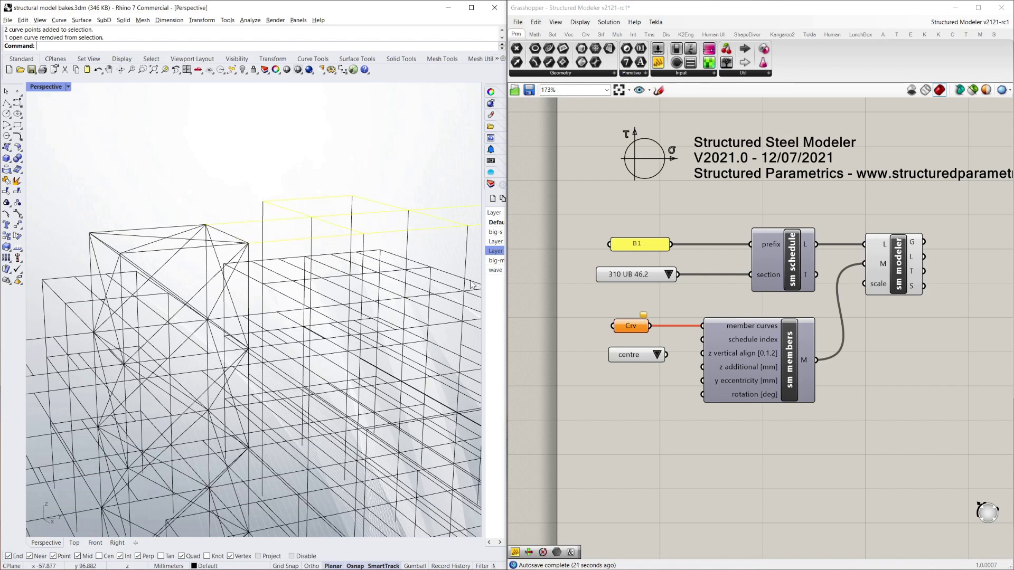
right_click(630, 325)
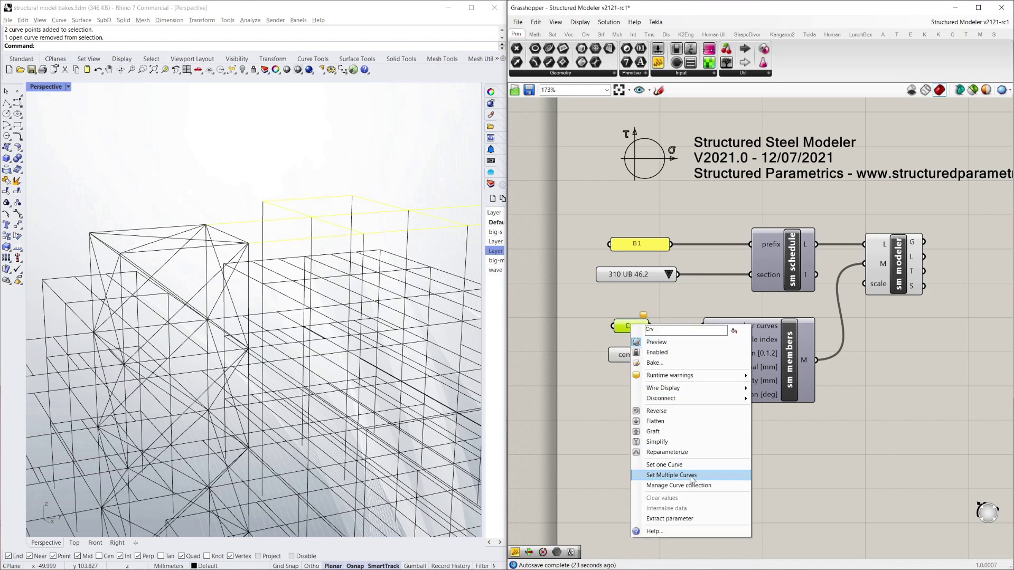
click(690, 475)
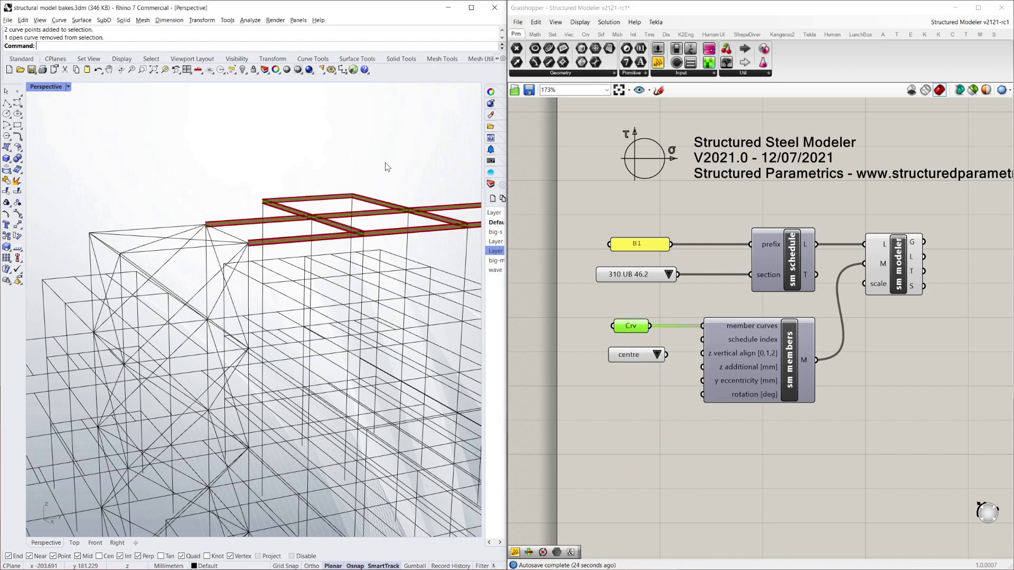
Try 460 UB 82.1 as the schedule's section size, and replace it with 900 WB 175
right_drag(385, 163, 308, 231)
scroll(312, 294, up, 8)
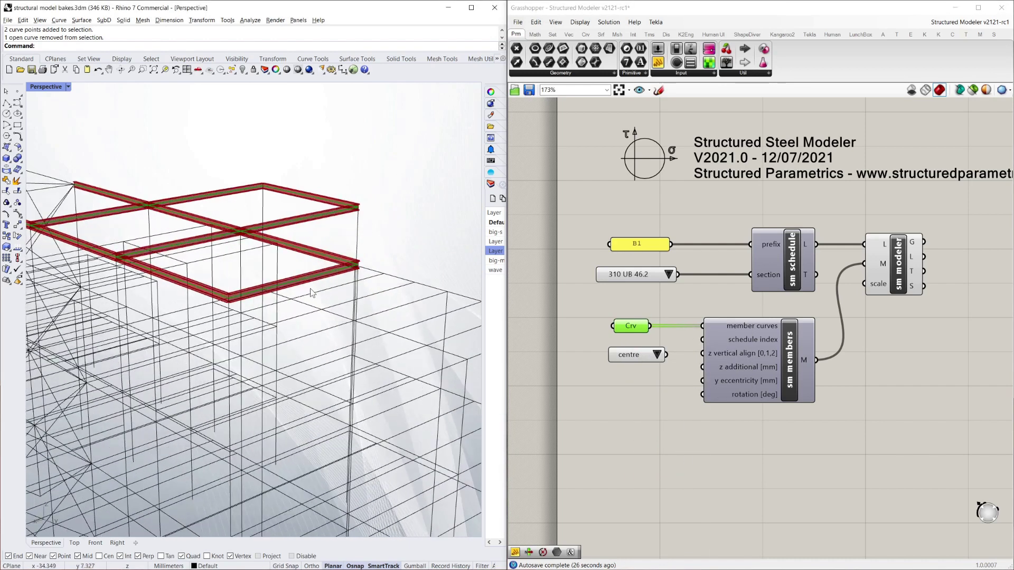
scroll(334, 280, down, 8)
mouse_move(271, 305)
right_down()
mouse_move(252, 315)
mouse_move(283, 308)
right_up()
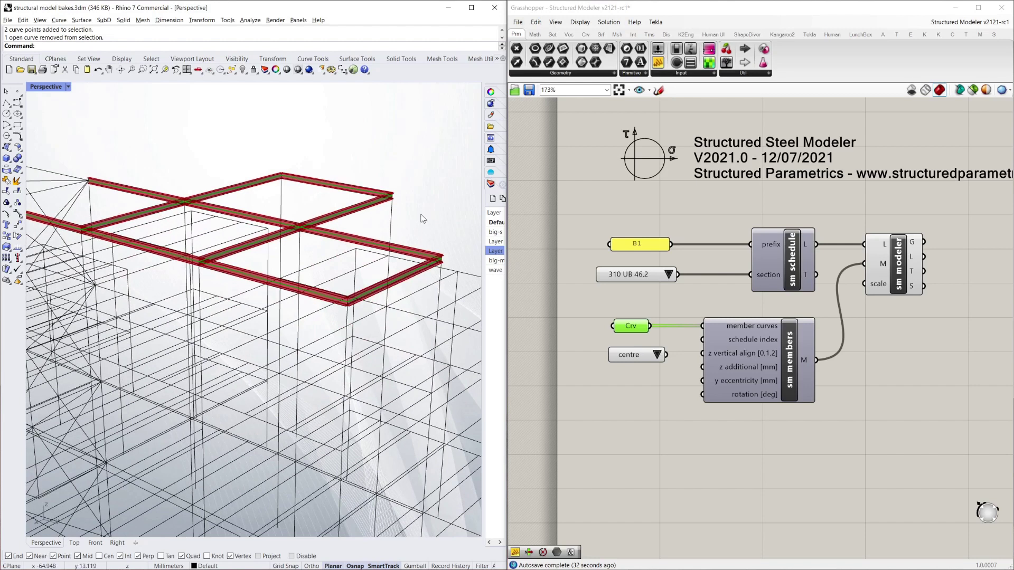
right_drag(424, 220, 387, 237)
click(668, 275)
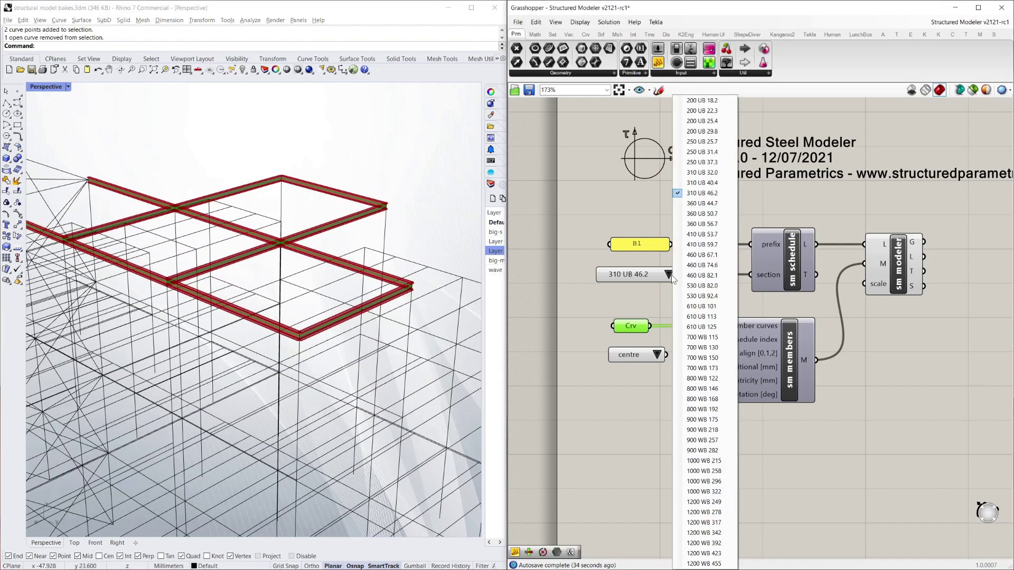
click(678, 276)
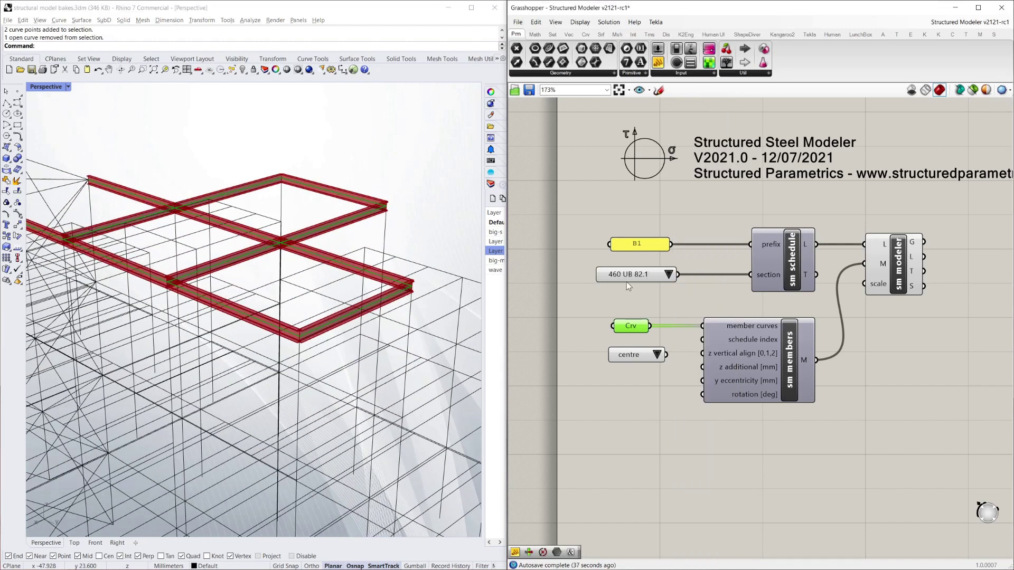
click(670, 275)
click(698, 419)
right_drag(416, 184, 419, 178)
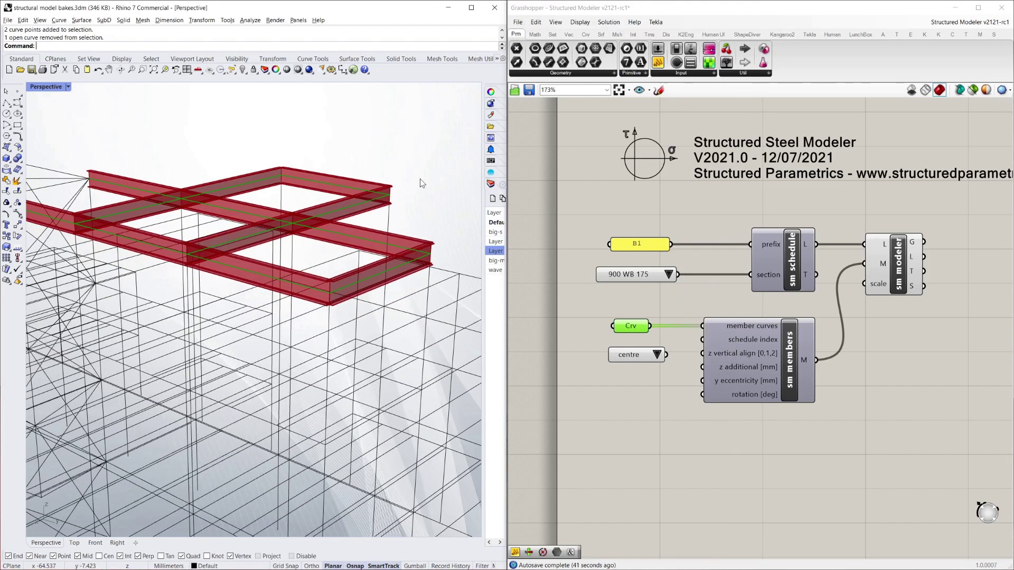
Connect the alignment list to the z vertical align input of sm members and set it to top
click(727, 230)
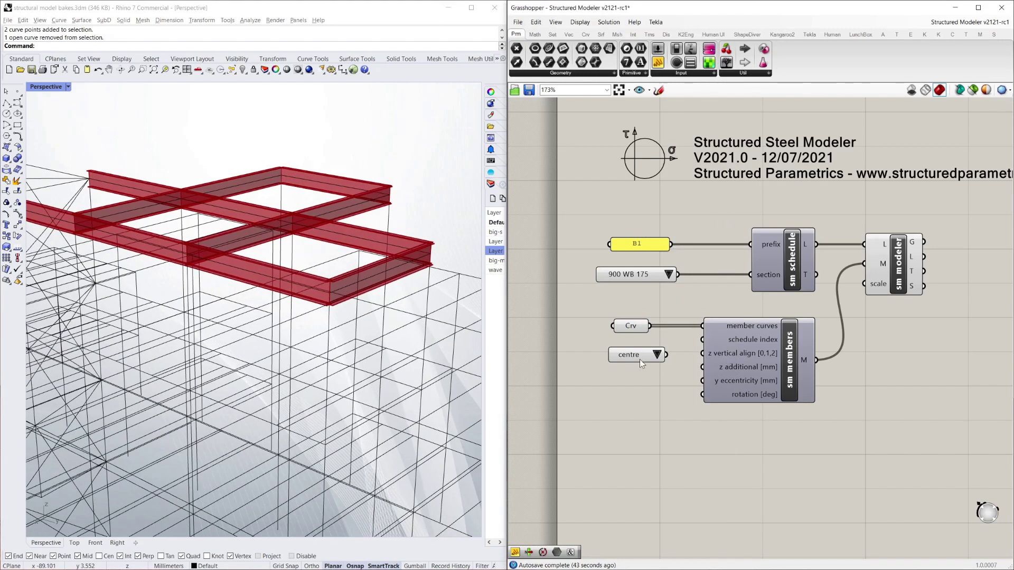
mouse_move(382, 301)
right_down()
mouse_move(383, 286)
mouse_move(381, 308)
right_up()
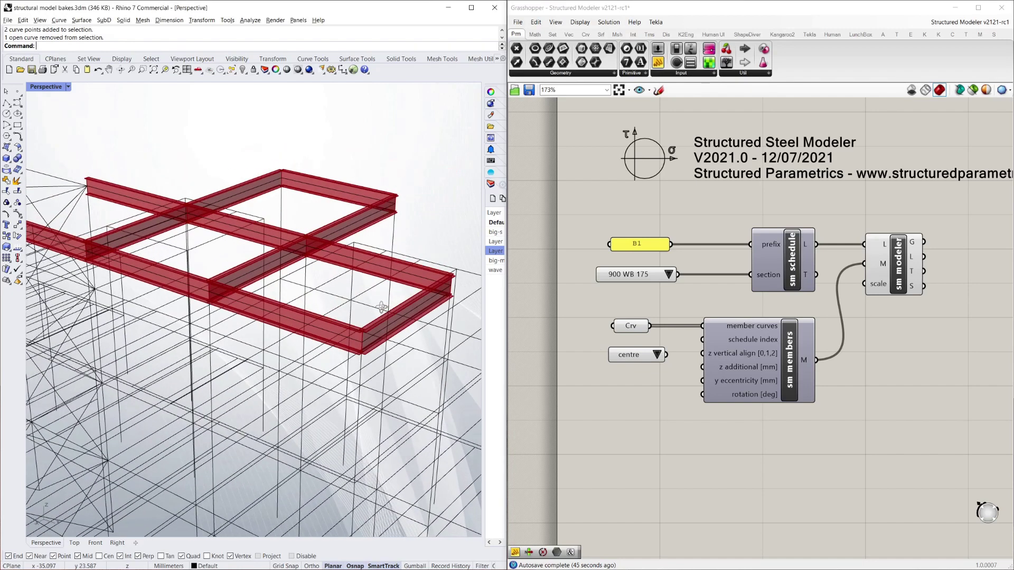
drag(667, 355, 703, 353)
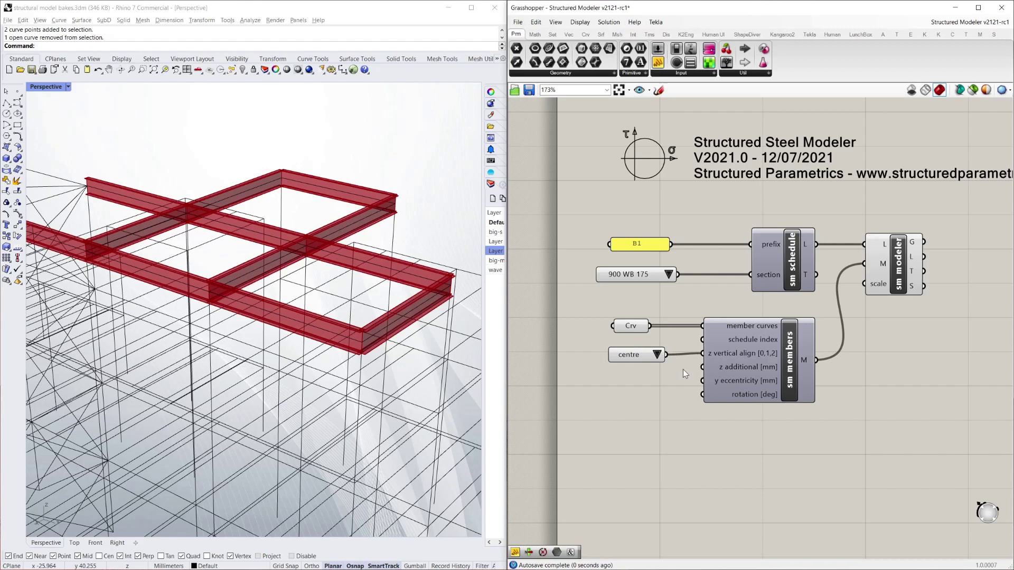
click(657, 355)
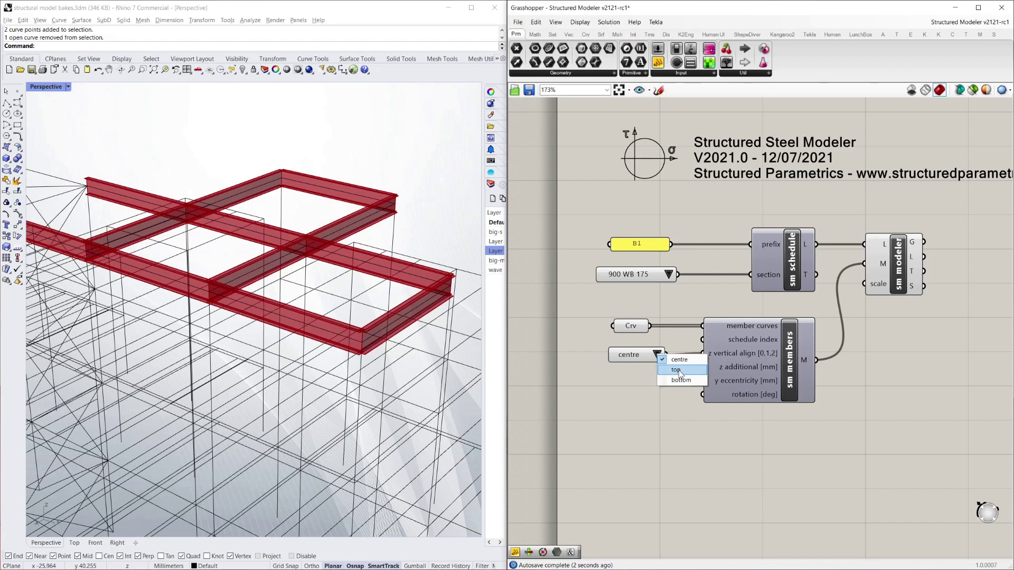
click(678, 369)
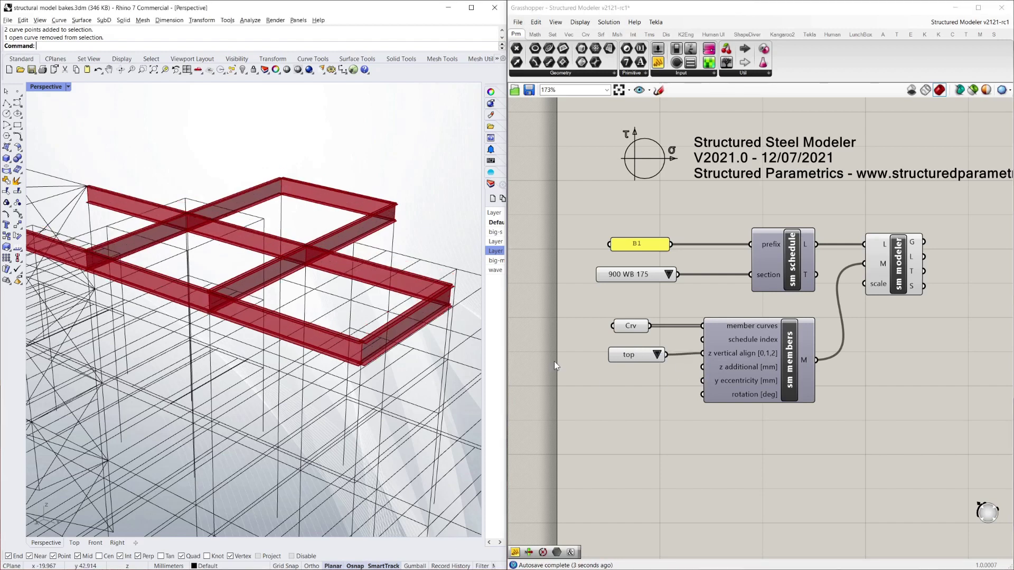
Switch the beams' vertical alignment to bottom for comparison, and return it to top
click(657, 354)
click(678, 383)
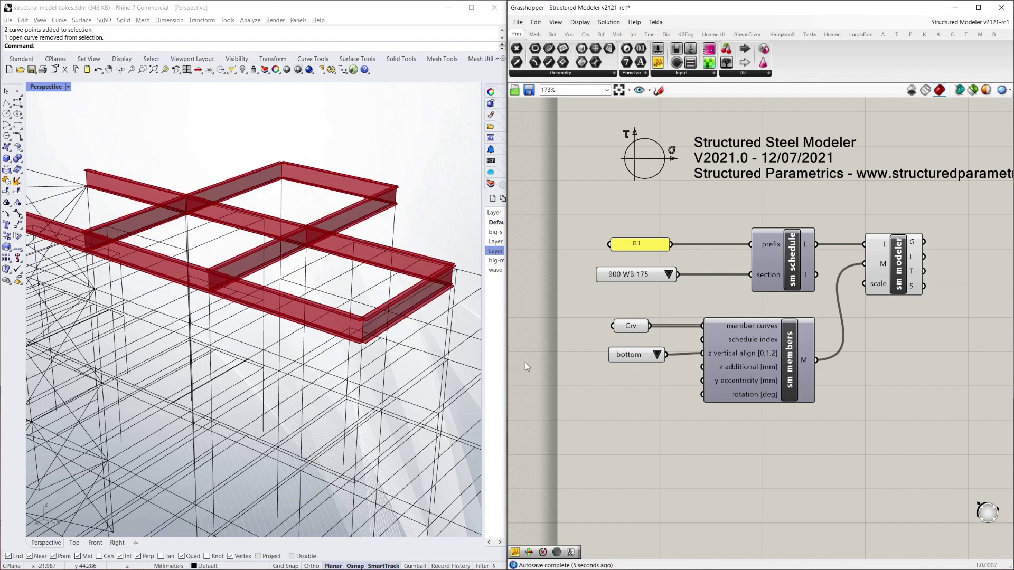
click(661, 356)
click(681, 370)
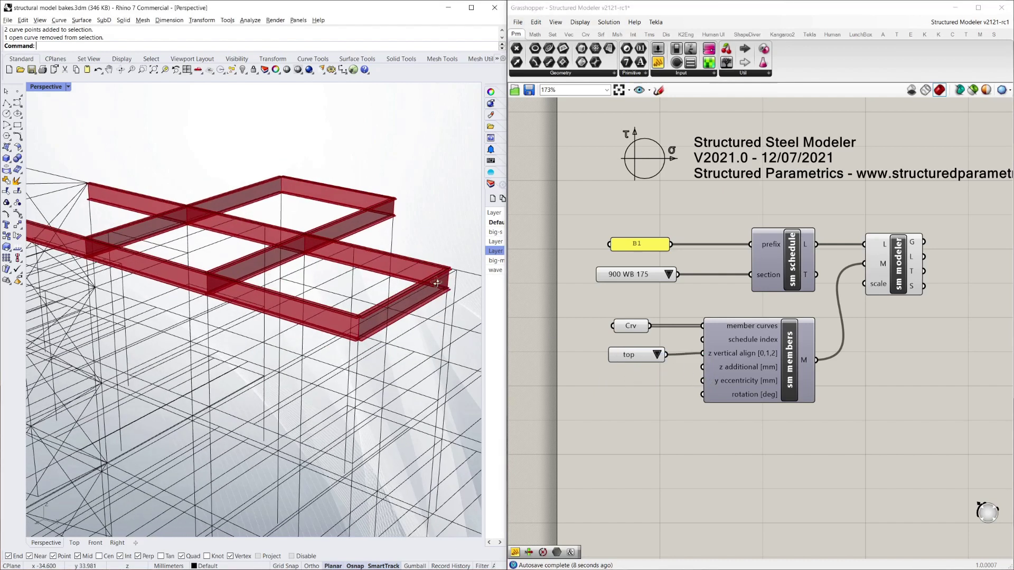
click(739, 302)
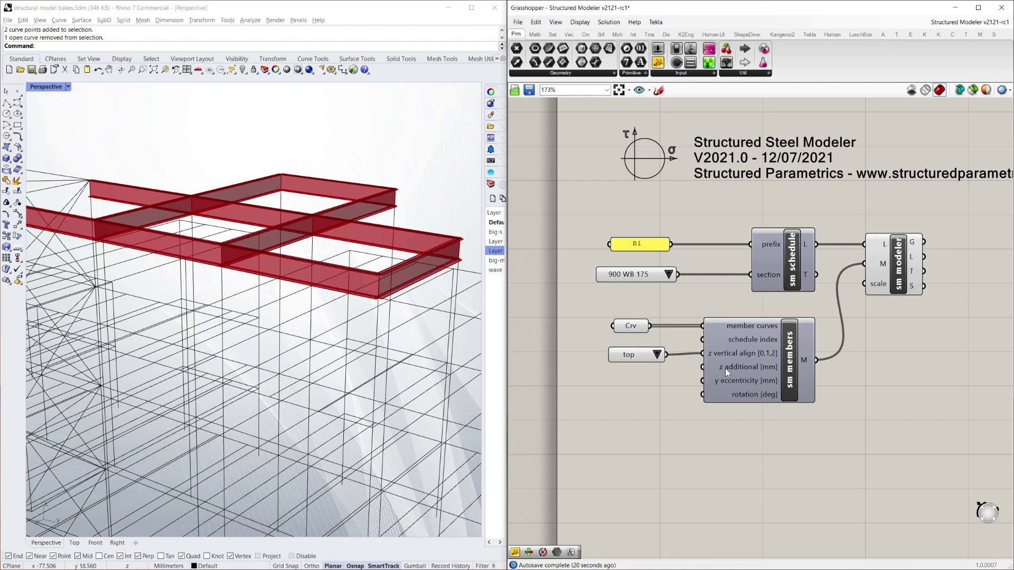
Copy the B1 panel below the alignment list, set the copy to 100, and connect it to the z additional input
mouse_move(745, 339)
mouse_move(806, 279)
mouse_move(734, 367)
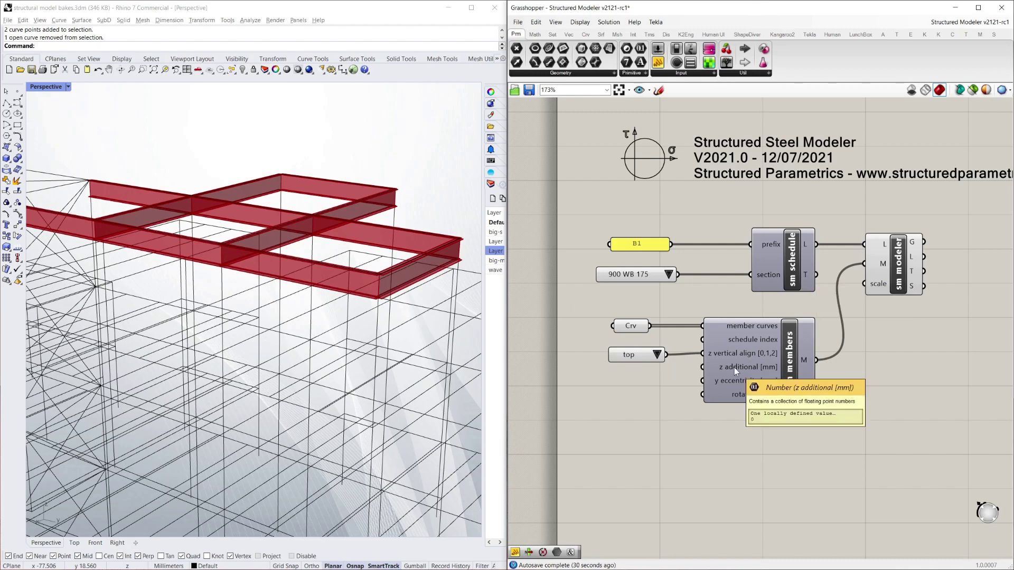
click(644, 245)
alt+drag(643, 244, 645, 374)
double_click(646, 375)
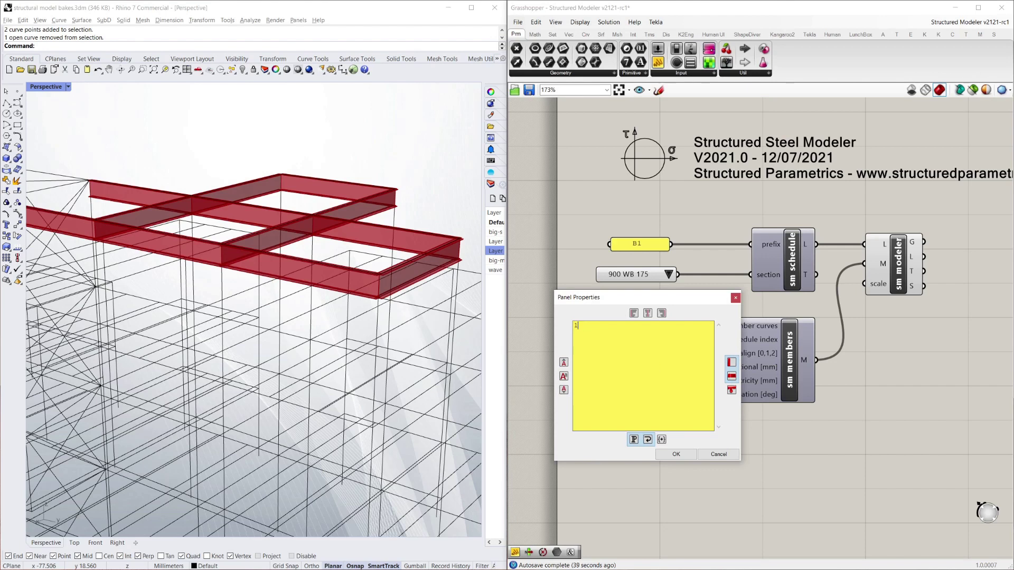
click(677, 454)
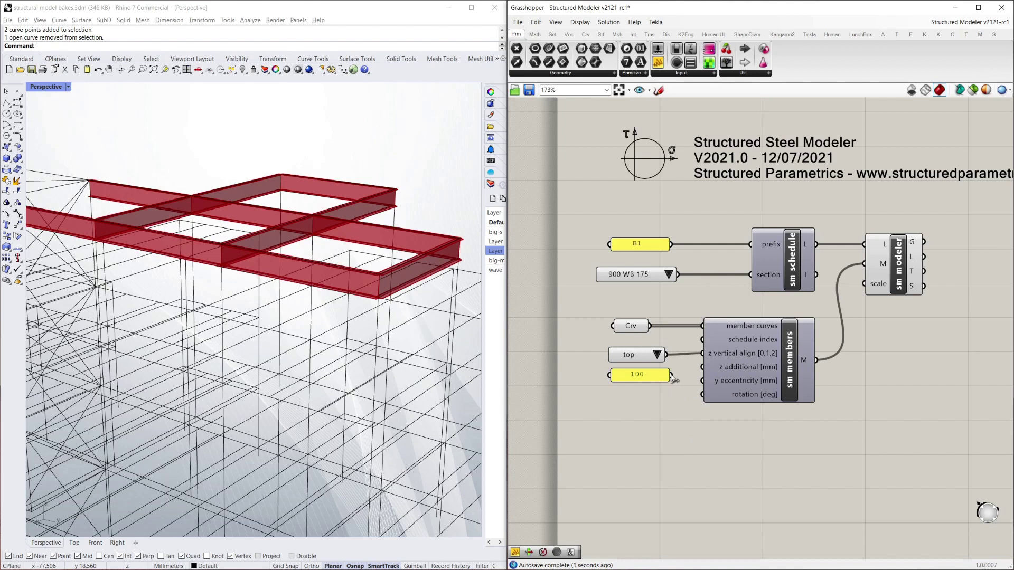
drag(674, 378, 697, 373)
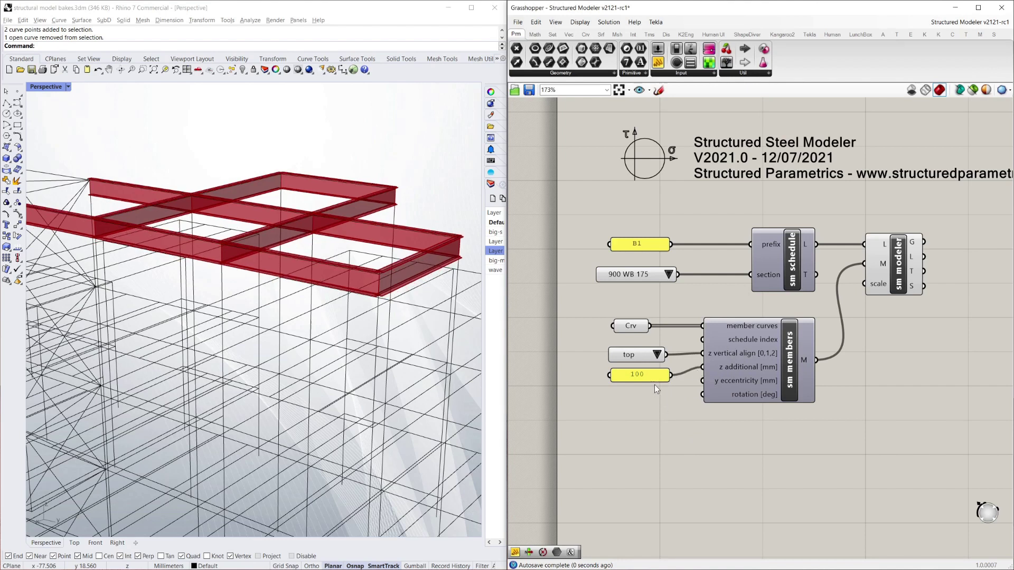
Change the z additional panel to -100 and inspect the beams' vertical offset from their centrelines
double_click(639, 374)
key(Left)
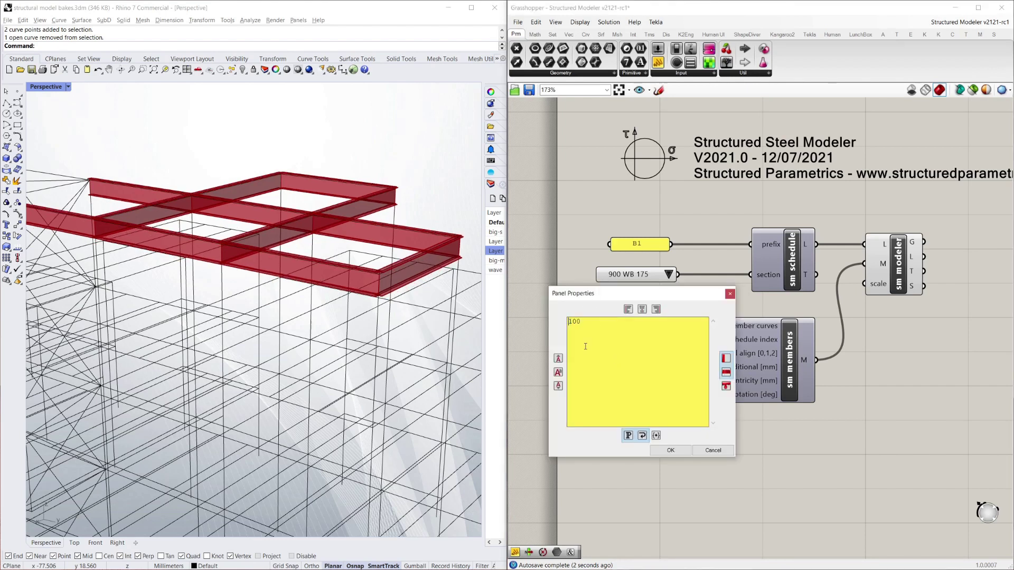
click(669, 451)
right_drag(418, 310, 423, 237)
scroll(438, 173, up, 5)
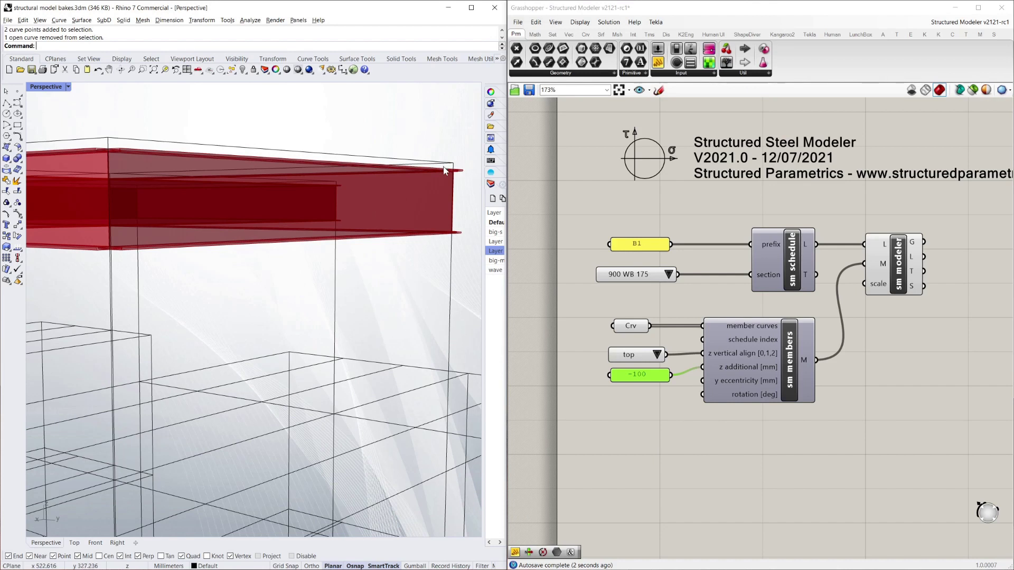
click(628, 398)
right_drag(401, 272, 387, 306)
scroll(382, 293, down, 5)
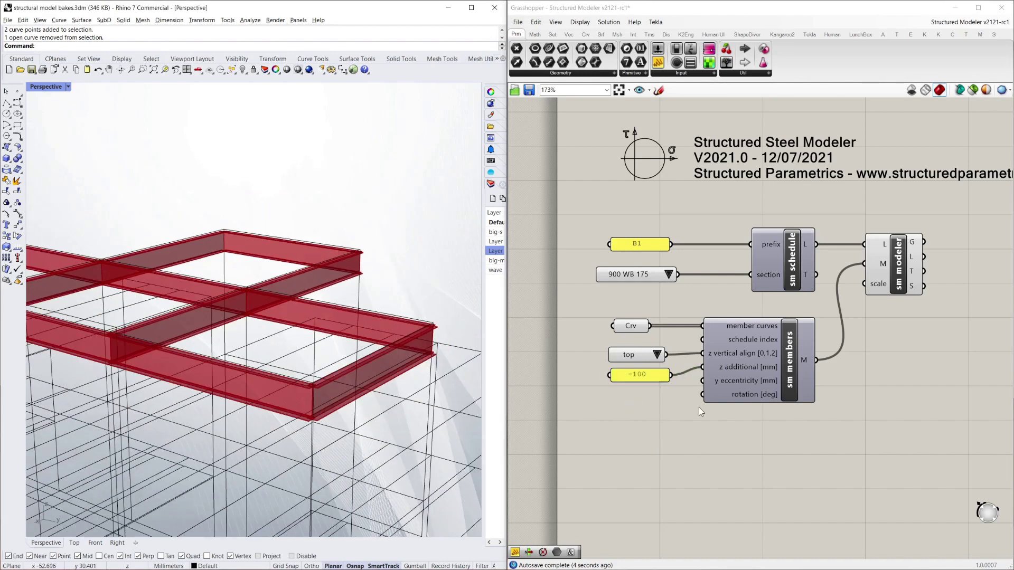
Connect the -100 panel to the y eccentricity input as well, and inspect the sideways offset at a beam corner
click(658, 375)
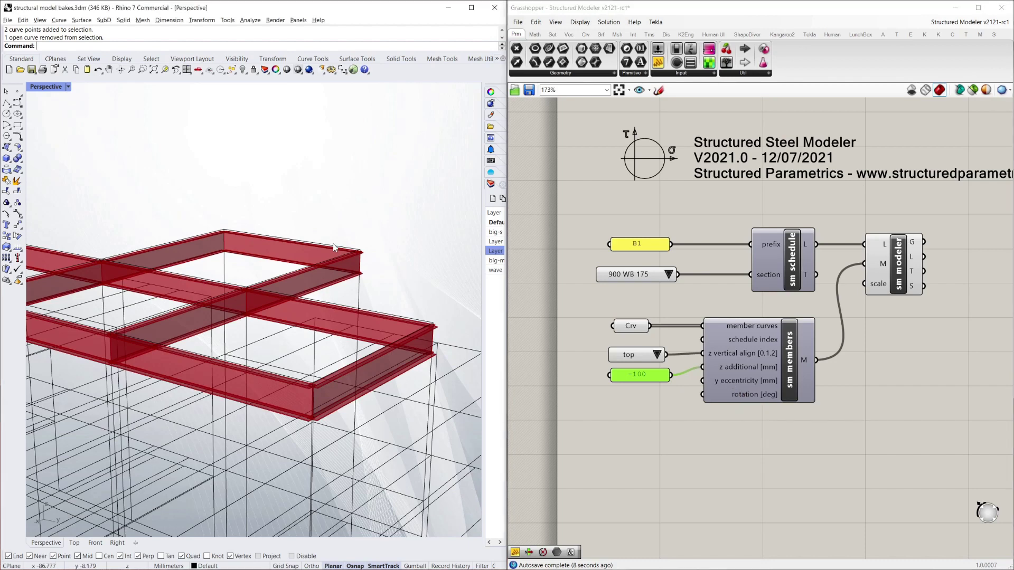
right_drag(333, 243, 342, 296)
scroll(342, 296, up, 3)
scroll(308, 310, up, 5)
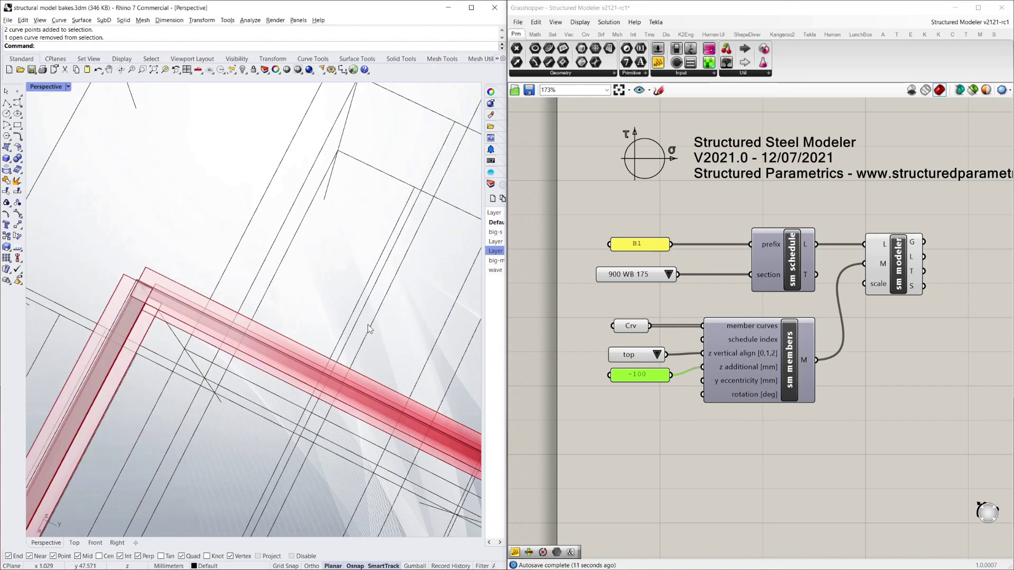
right_drag(308, 310, 324, 311)
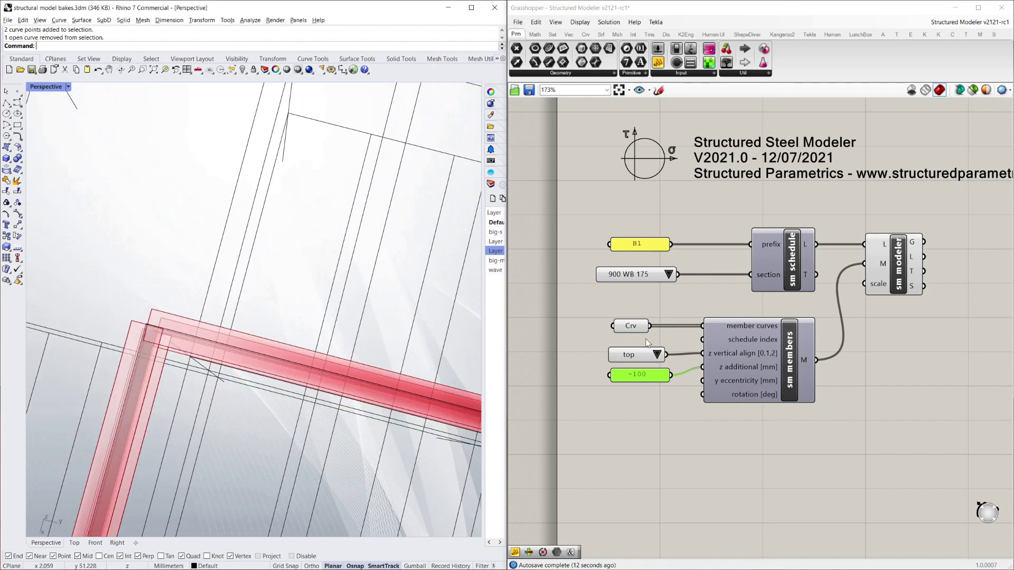
drag(679, 375, 703, 382)
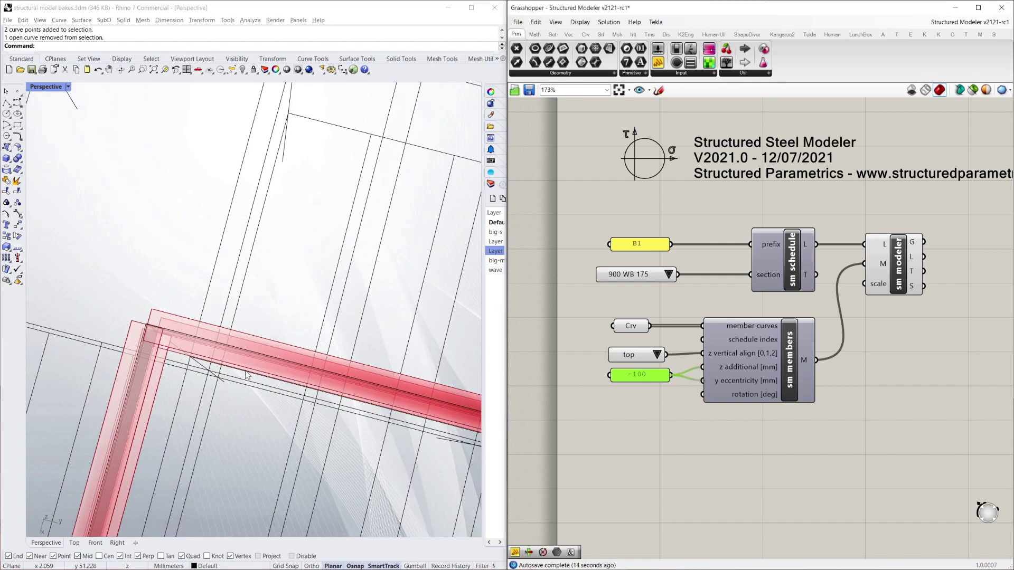
right_drag(167, 343, 215, 372)
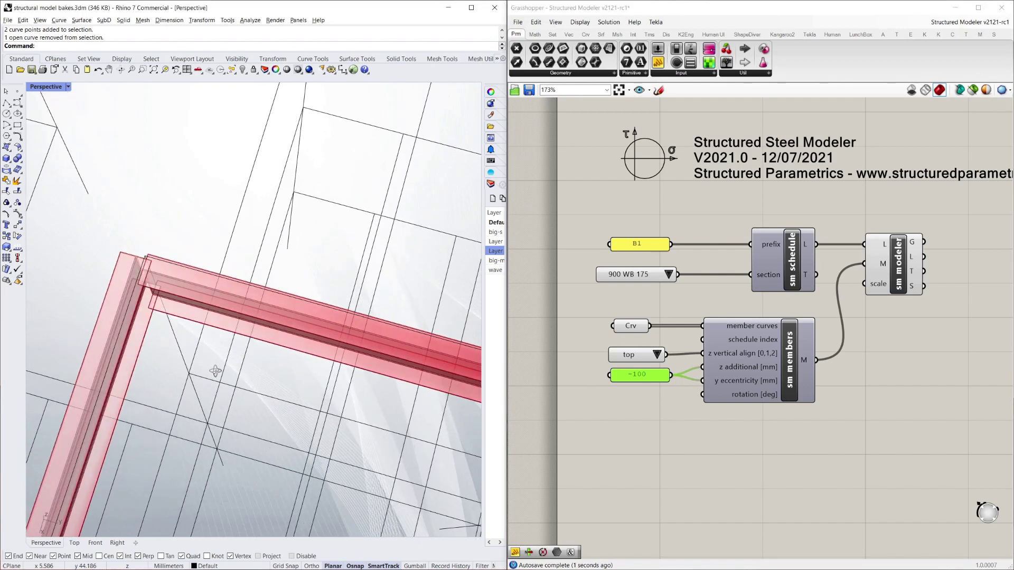
Disconnect the -100 panel from the z additional and y eccentricity inputs of the members component
click(702, 421)
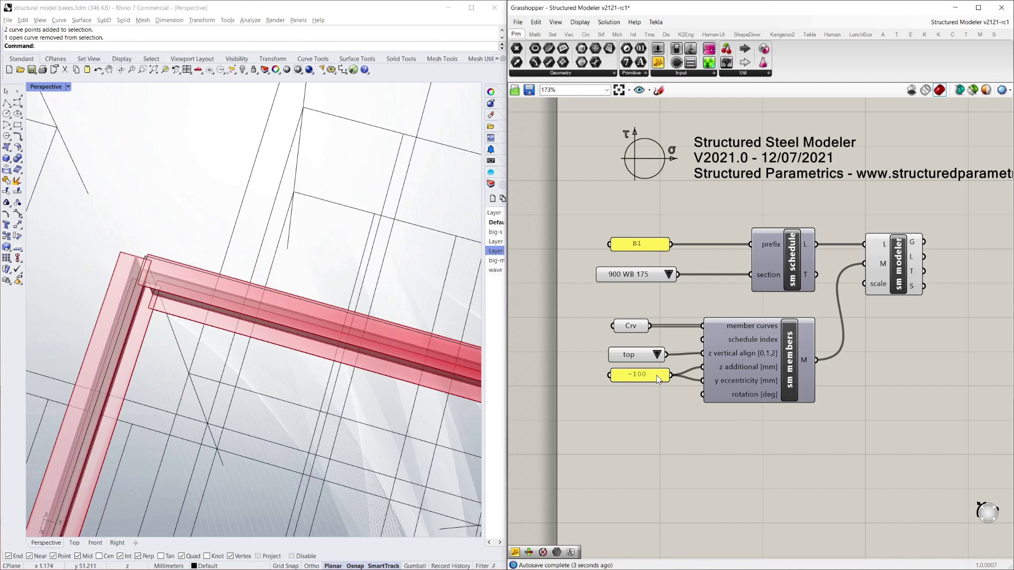
right_click(723, 366)
mouse_move(777, 397)
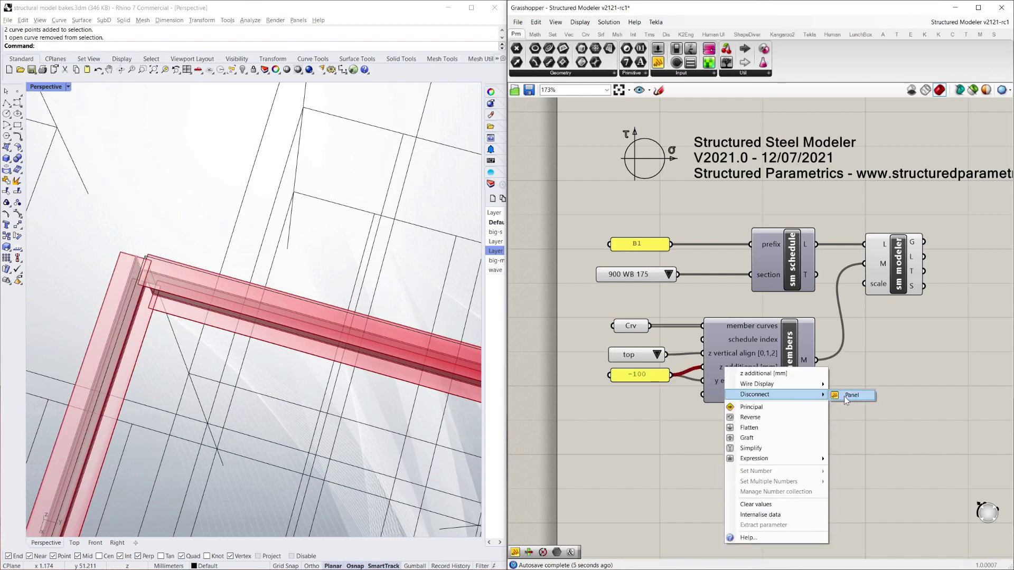
click(844, 396)
right_click(742, 384)
mouse_move(824, 410)
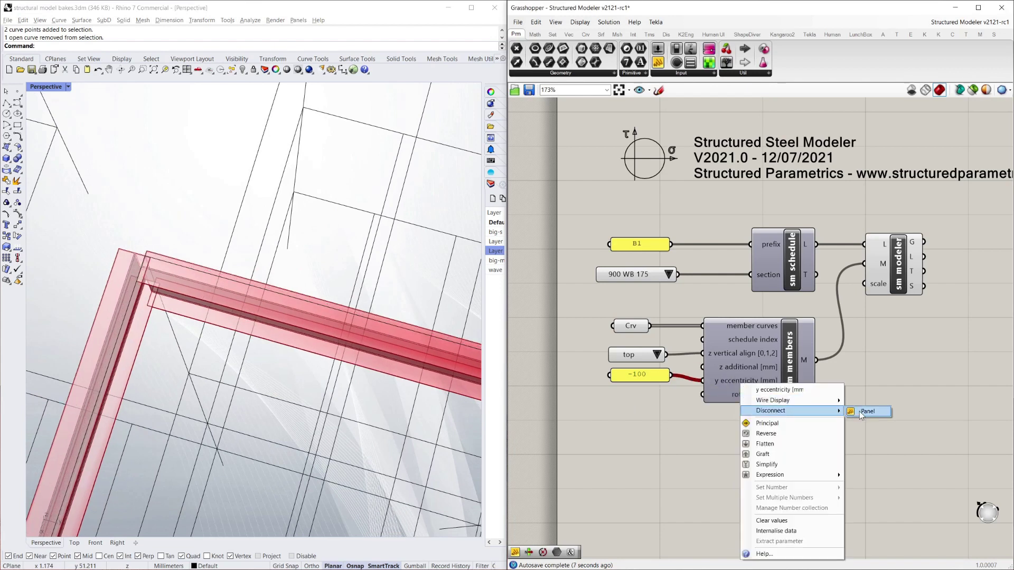
click(865, 411)
Set the disconnected panel to 45, connect it to the rotation input, and inspect the rotated beams
click(649, 375)
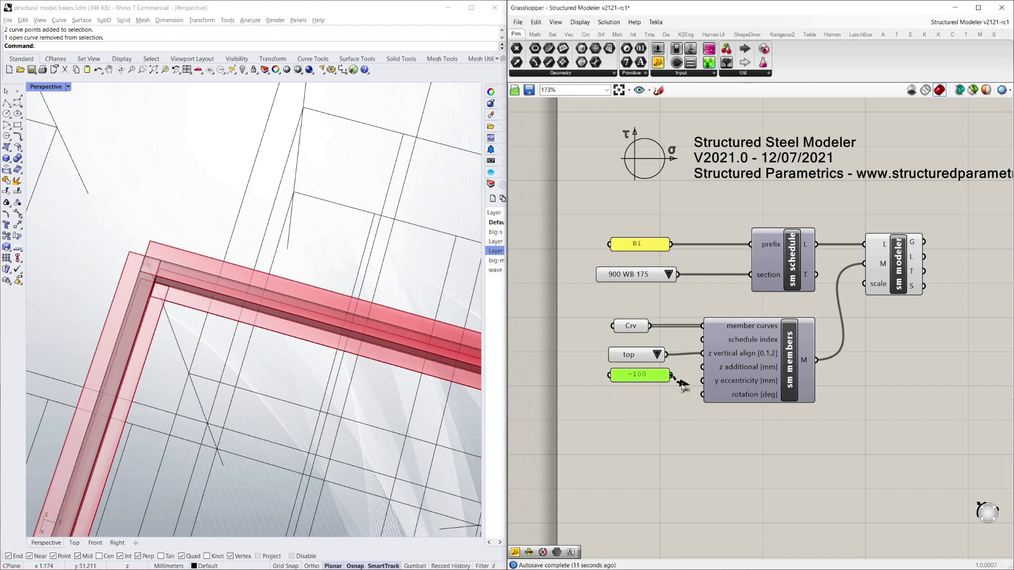
double_click(653, 375)
text(45)
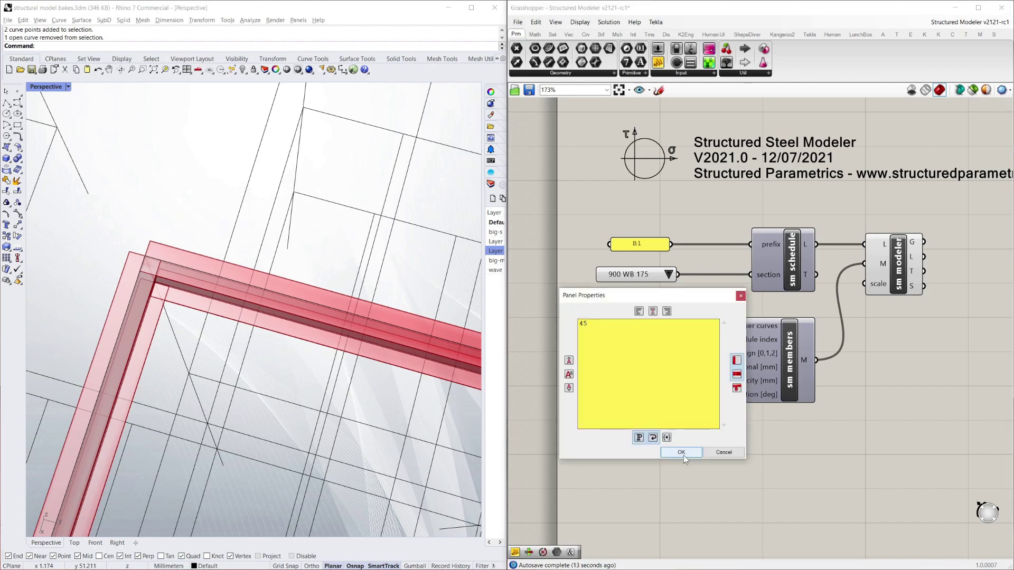
click(682, 453)
drag(675, 381, 697, 392)
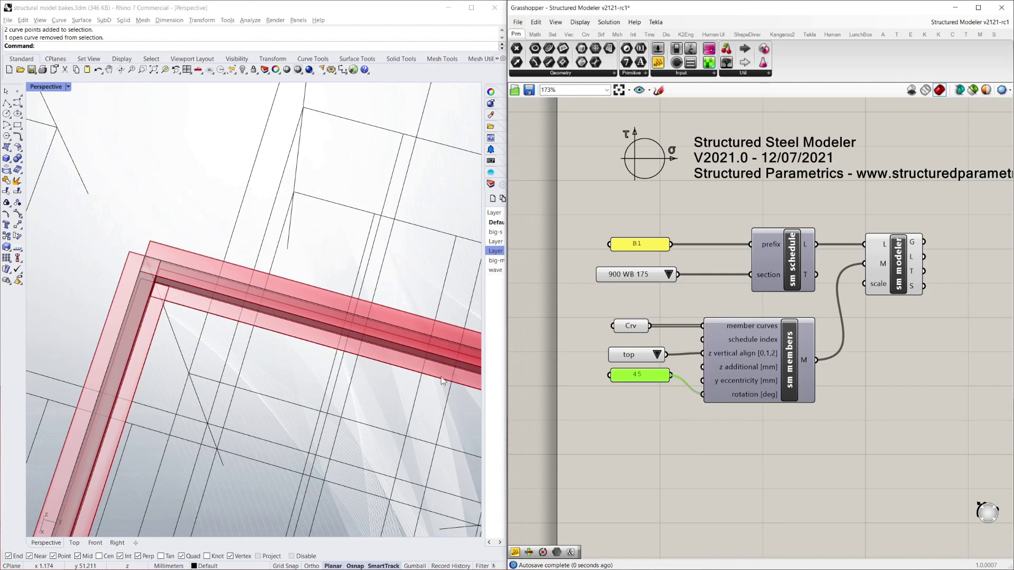
right_drag(294, 385, 344, 362)
scroll(280, 358, down, 6)
scroll(274, 330, down, 5)
scroll(291, 350, up, 5)
scroll(326, 376, down, 8)
scroll(274, 373, up, 6)
scroll(326, 375, up, 3)
Change the rotation panel to 90 and inspect the orientation of the beams
drag(646, 379, 647, 392)
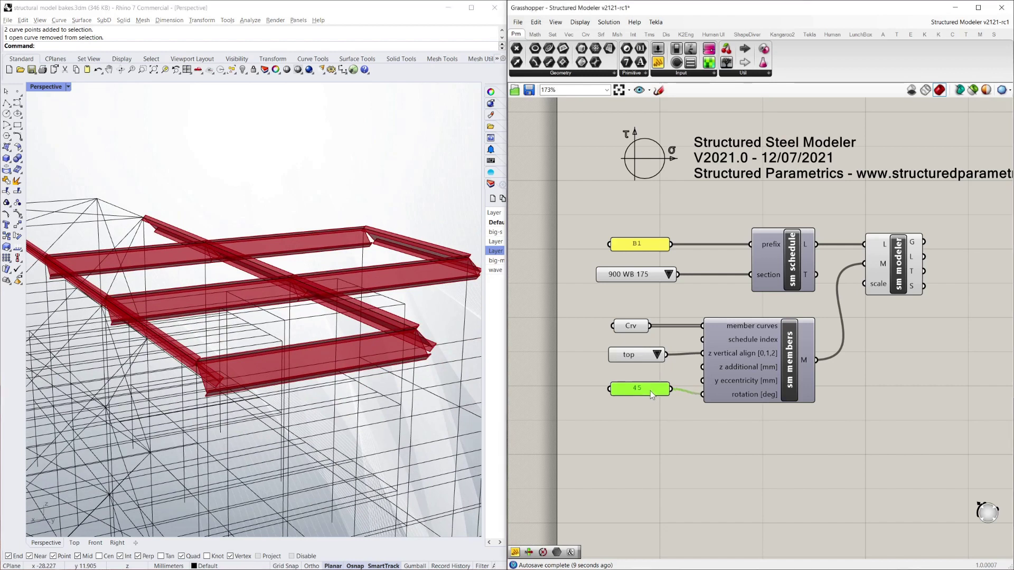
double_click(651, 388)
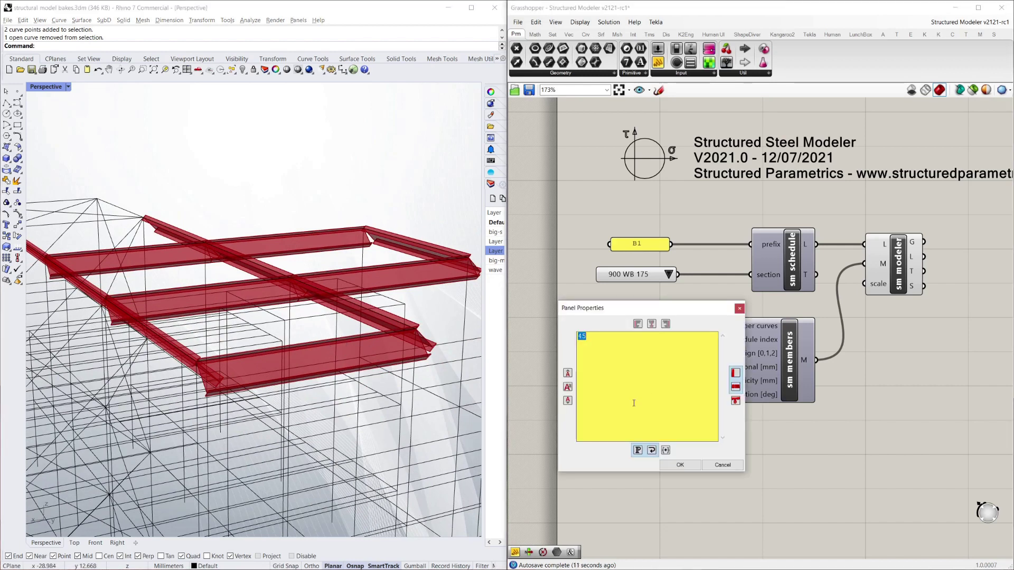
text(90)
click(678, 466)
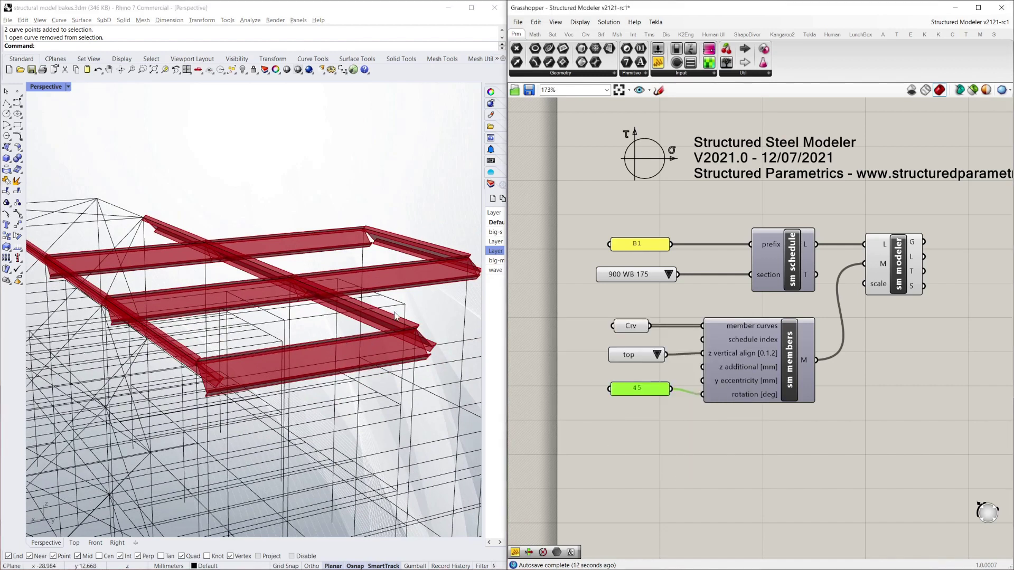
right_drag(317, 322, 349, 336)
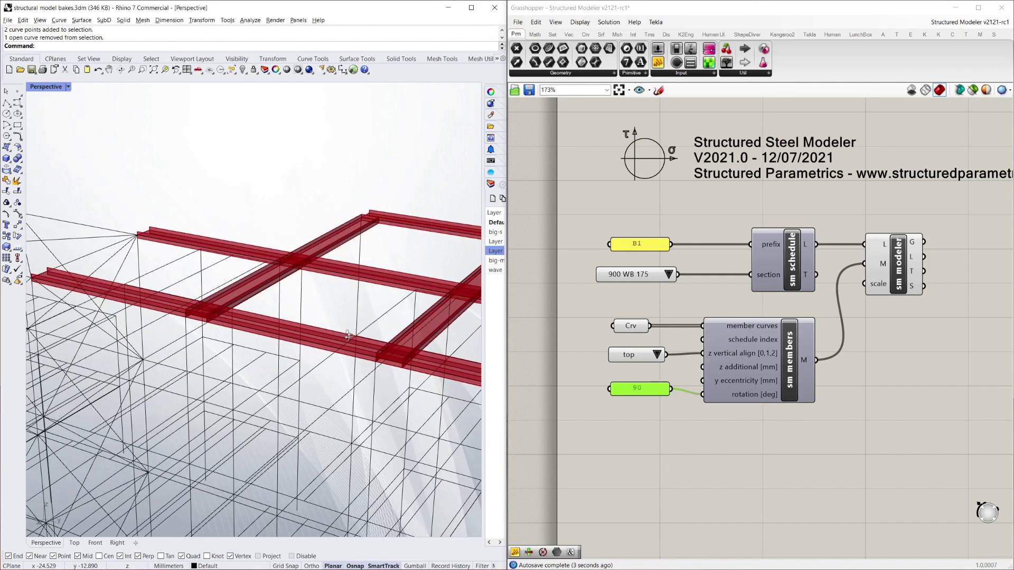
Set the rotation panel to 0 and view the beams together with the vertical centrelines below them
double_click(651, 387)
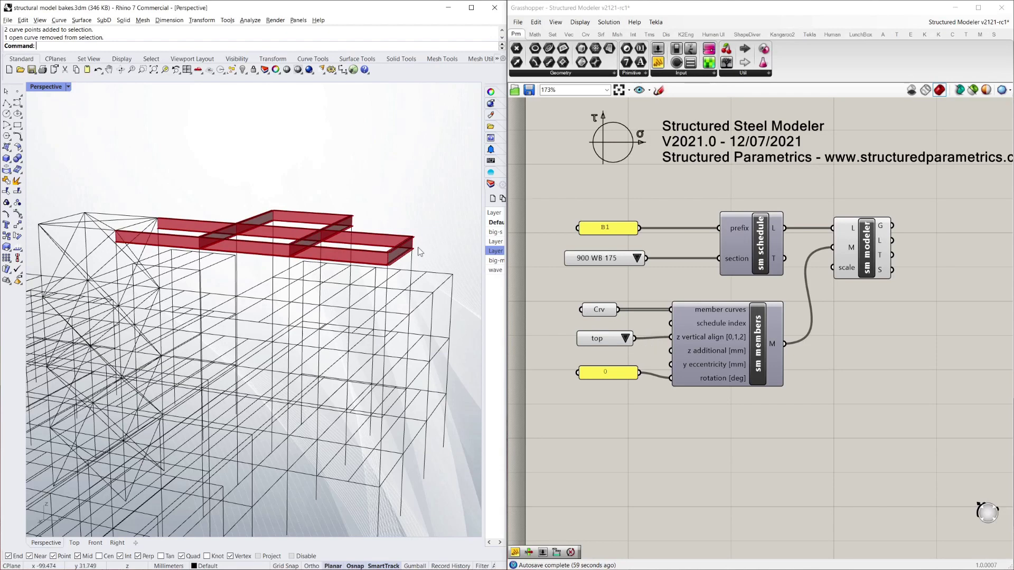
right_drag(369, 201, 378, 188)
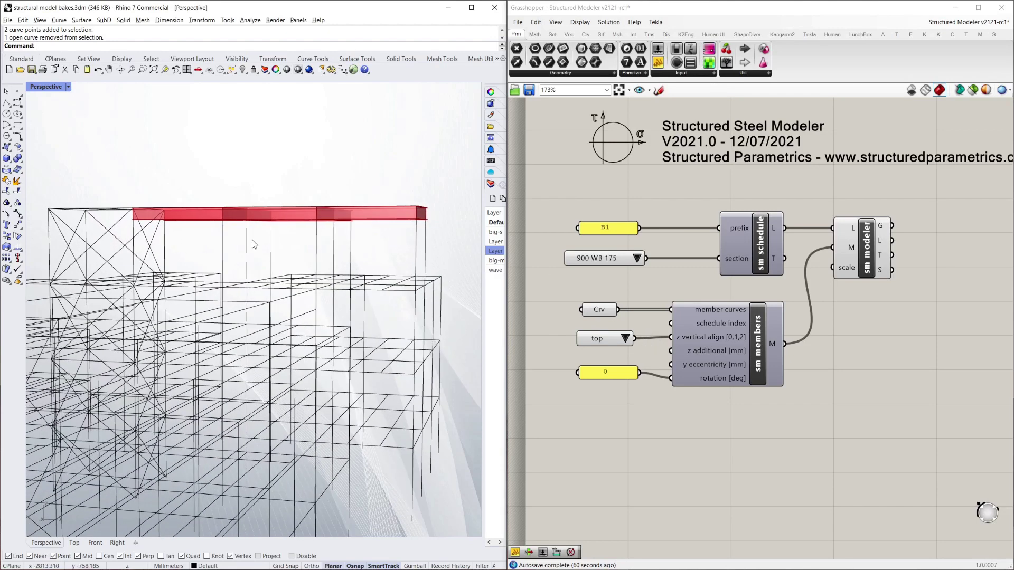
right_drag(254, 244, 353, 256)
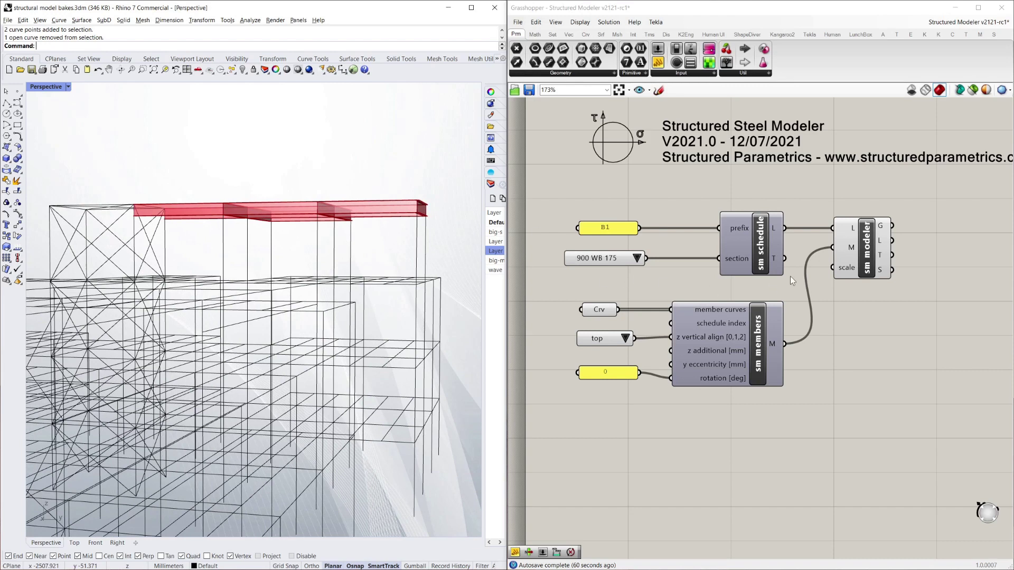
Copy the 250 UC 72.9 section list from the AU sizes group and place it below the 900 WB 175 list
click(813, 198)
scroll(746, 291, down, 4)
scroll(753, 290, up, 4)
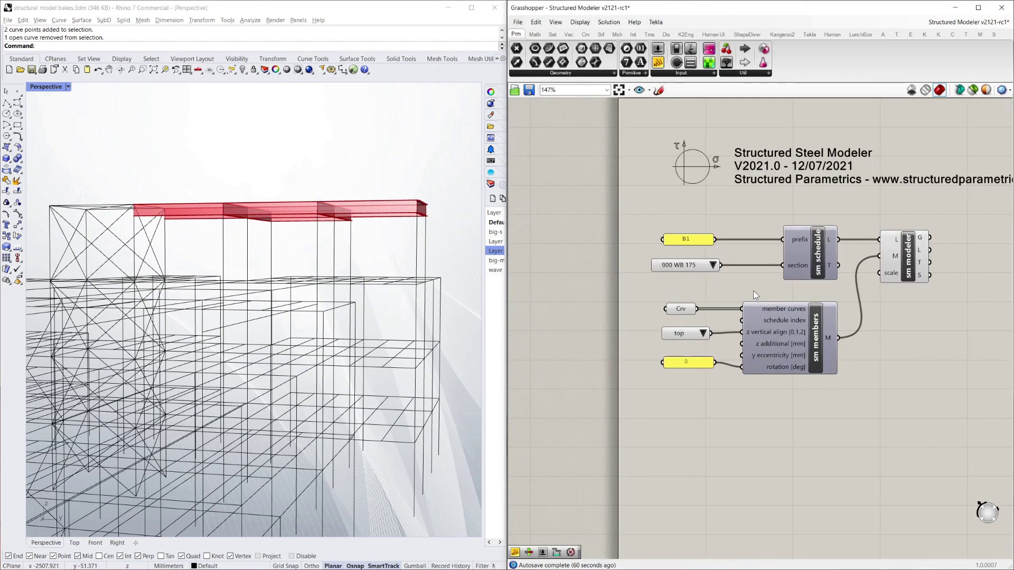
scroll(744, 309, down, 4)
scroll(528, 306, up, 3)
scroll(589, 292, up, 3)
click(607, 265)
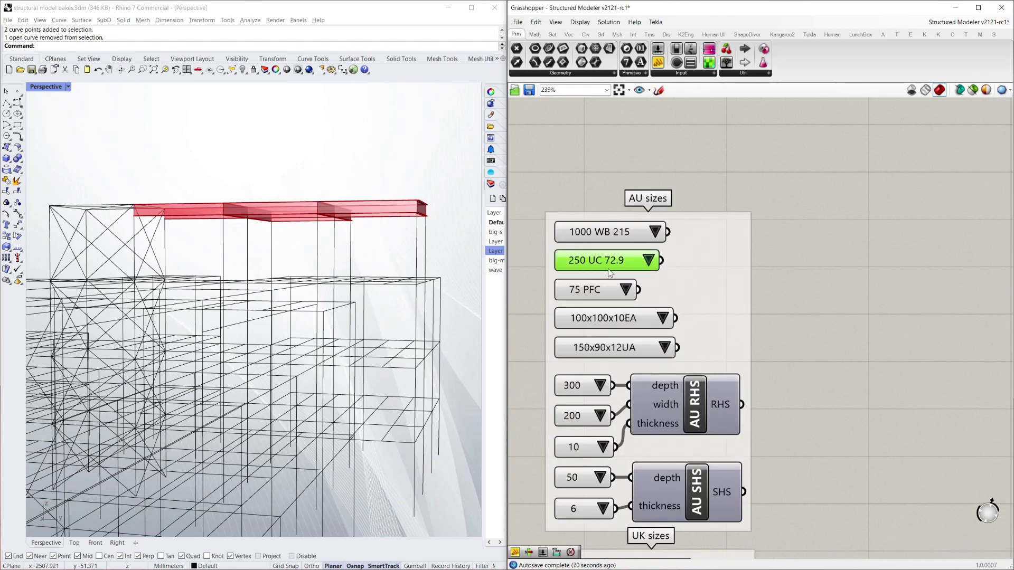
key(ctrl+c)
key(ctrl+v)
drag(614, 277, 552, 306)
scroll(573, 295, down, 5)
scroll(848, 297, up, 3)
scroll(539, 309, up, 2)
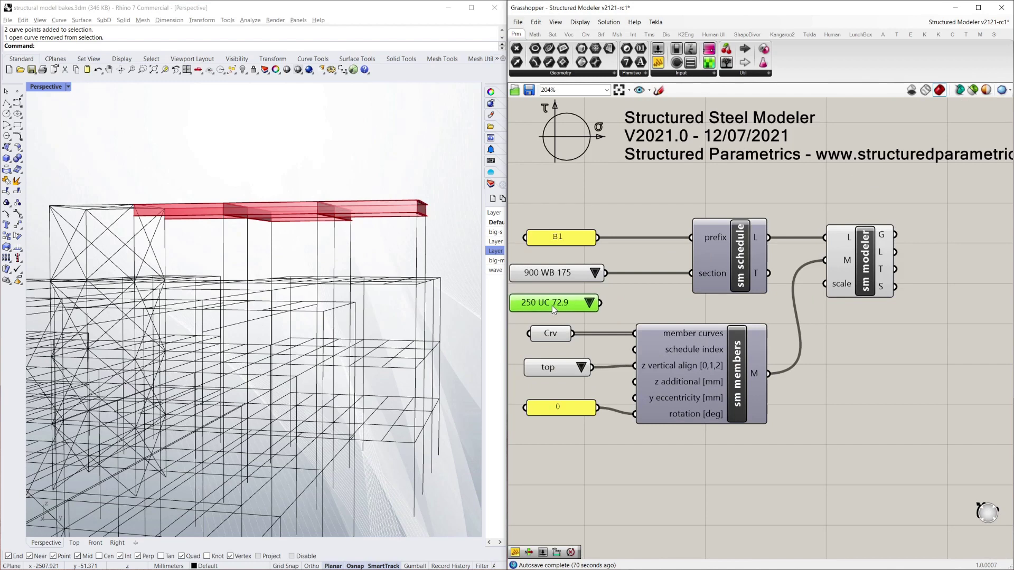
Connect the 250 UC 72.9 list as a second section of the schedule, and shift the prefix and section inputs up
scroll(645, 299, down, 6)
scroll(642, 302, up, 4)
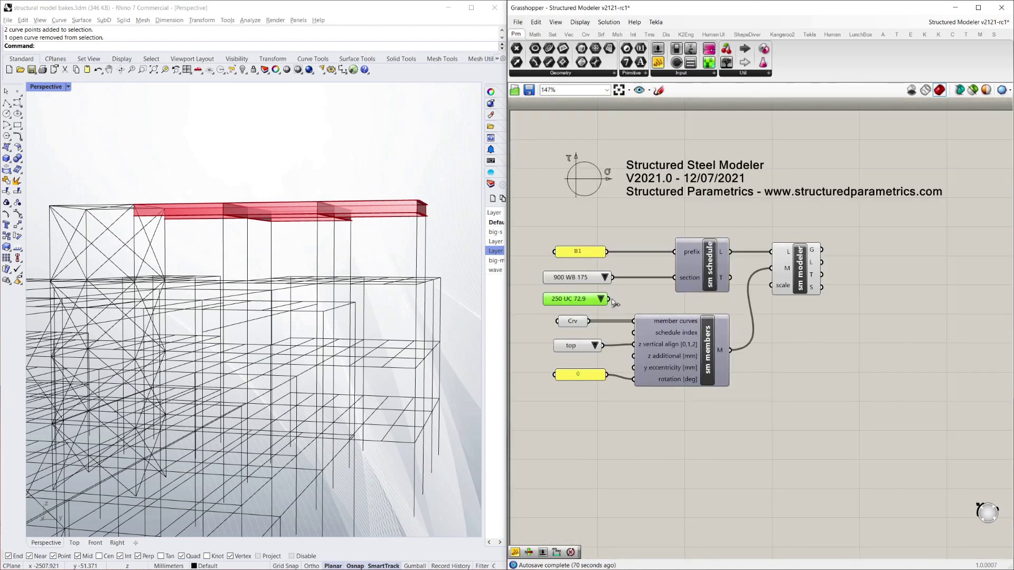
drag(608, 299, 677, 285)
click(746, 262)
mouse_move(724, 281)
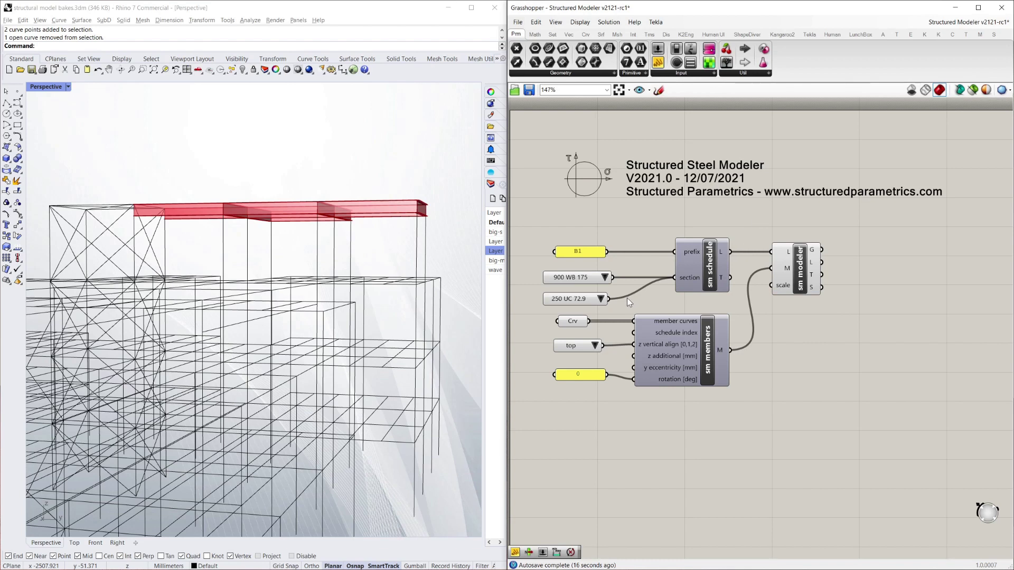
drag(628, 298, 586, 231)
click(602, 242)
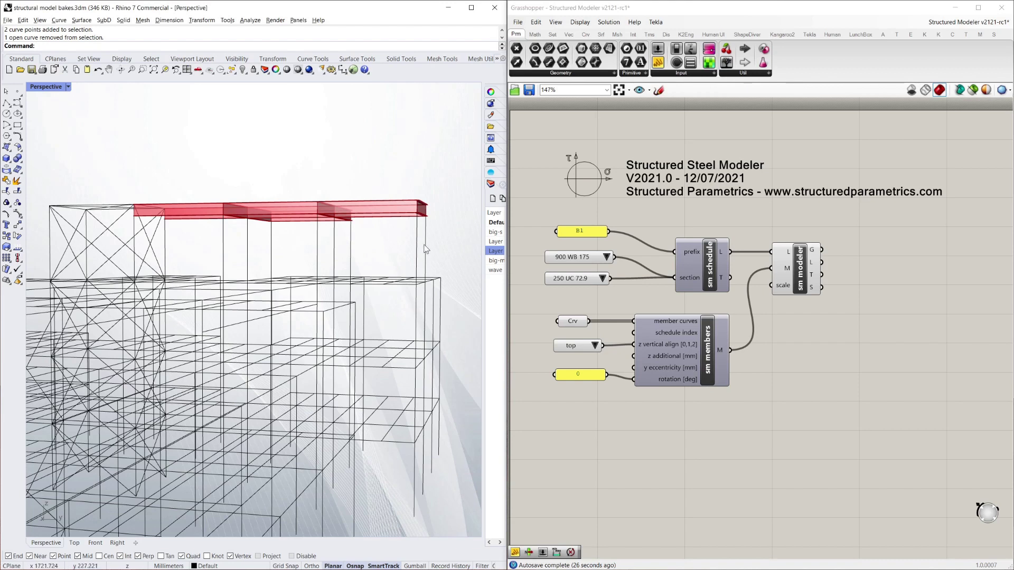
Duplicate the sm members component with its curve, alignment and rotation inputs below the original
drag(742, 418, 555, 311)
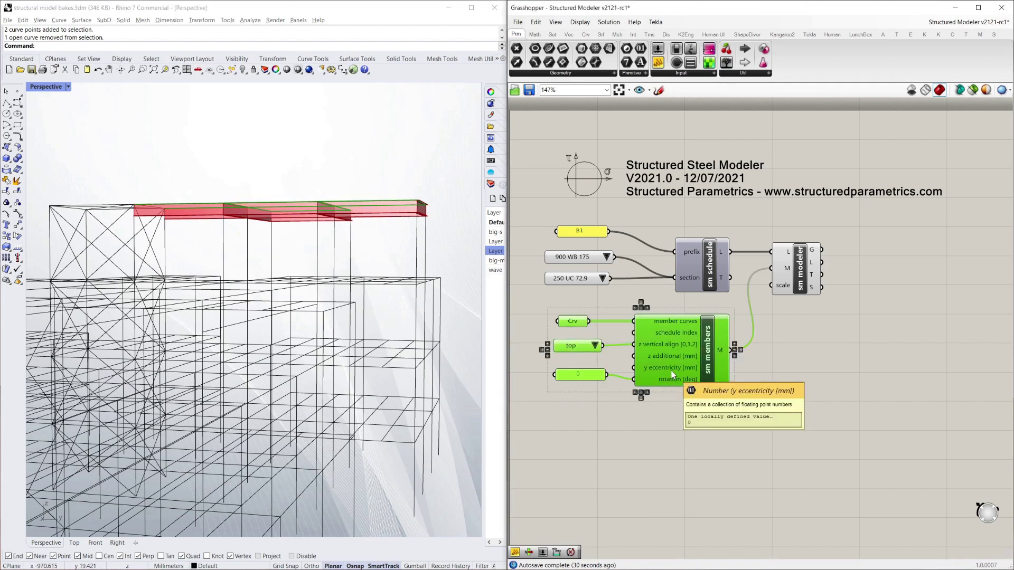
alt+drag(707, 345, 711, 440)
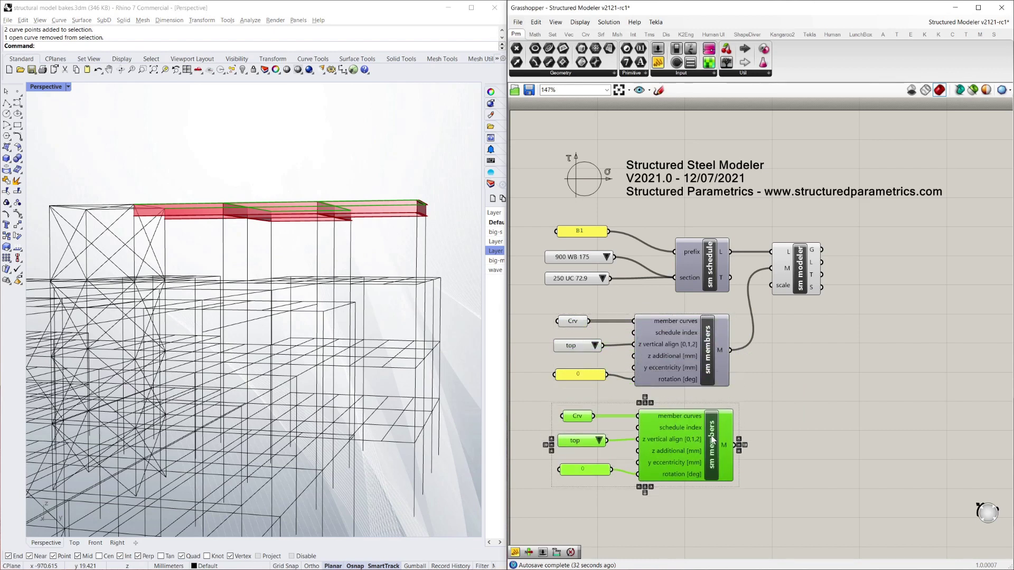
key(Escape)
drag(437, 243, 190, 244)
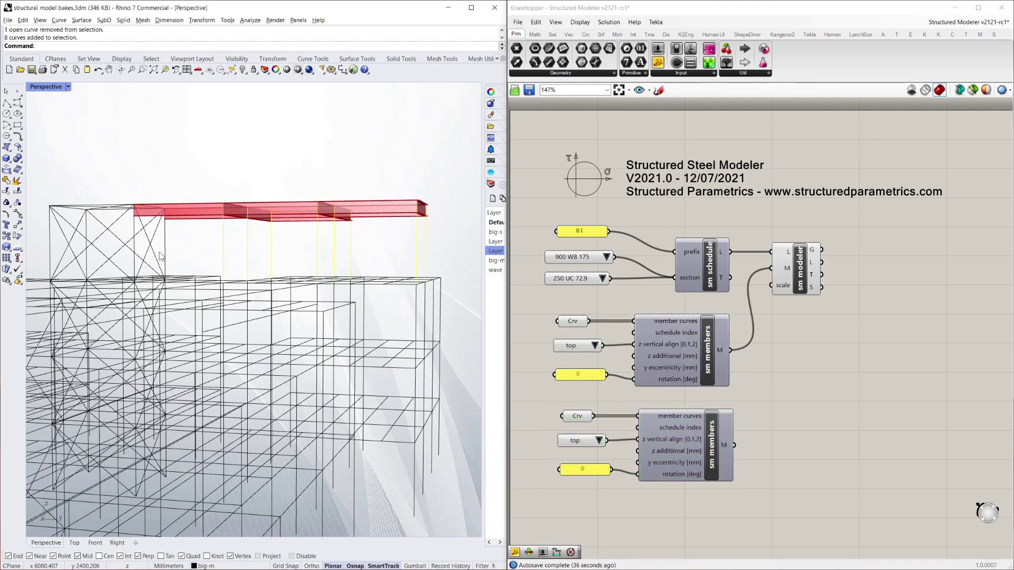
shift+click(164, 251)
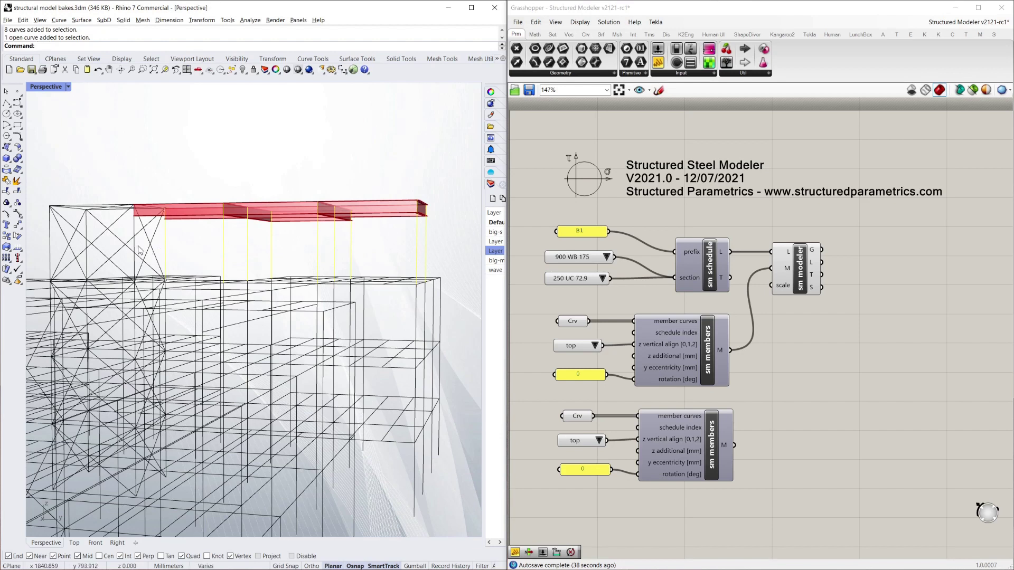
shift+click(134, 251)
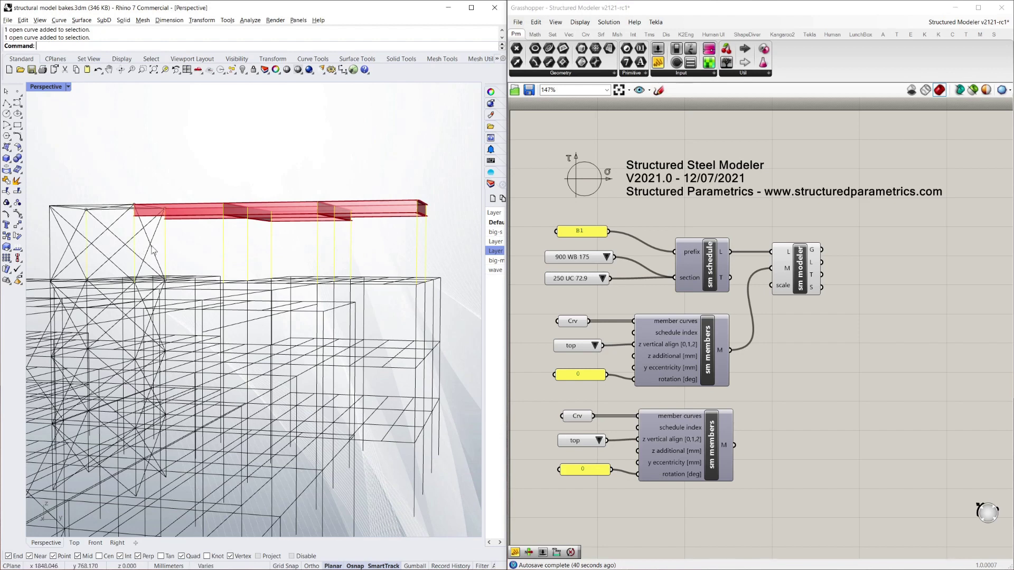
key(Escape)
Select the eight vertical centrelines under the beams and assign them to the duplicated members component's curve parameter
drag(436, 263, 204, 244)
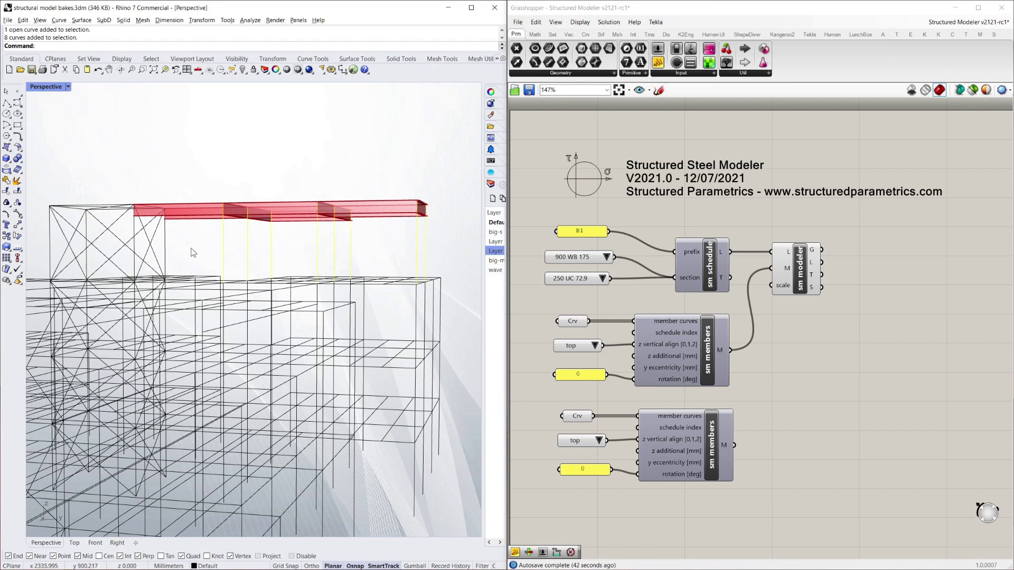
right_drag(193, 254, 232, 264)
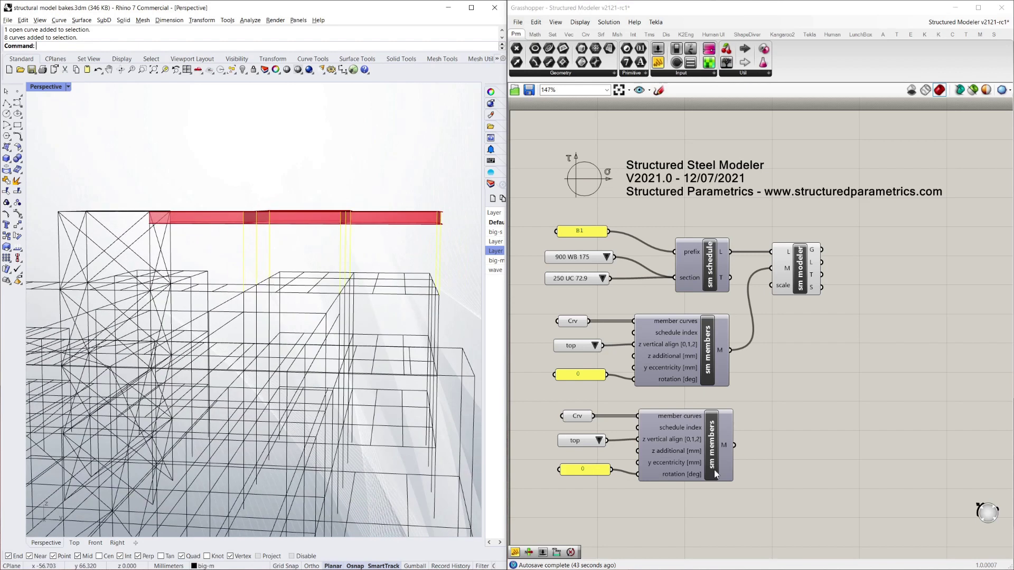
right_click(573, 416)
click(645, 505)
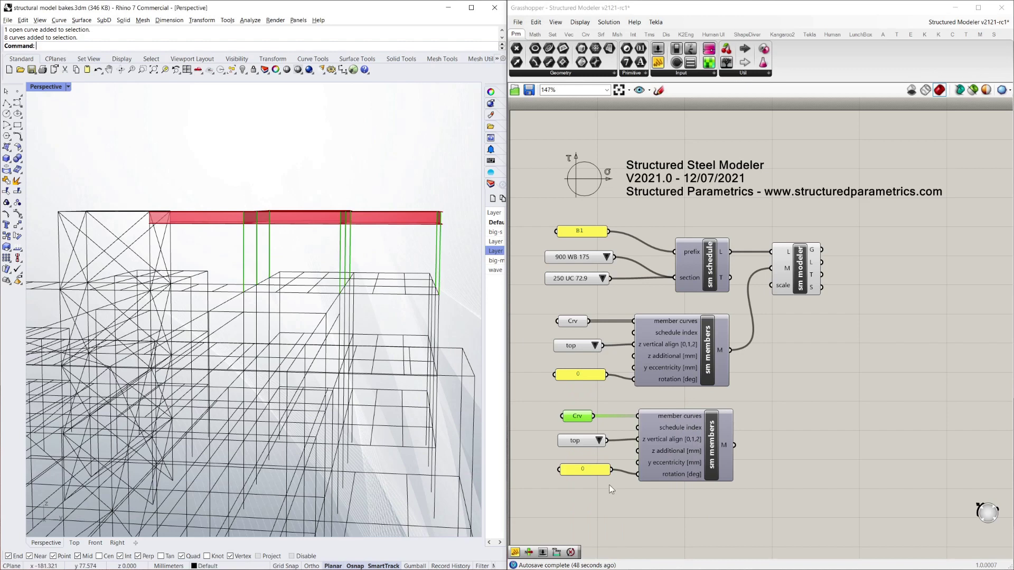
Disconnect the duplicated 0 panel from the second members component's rotation input
drag(597, 469, 592, 468)
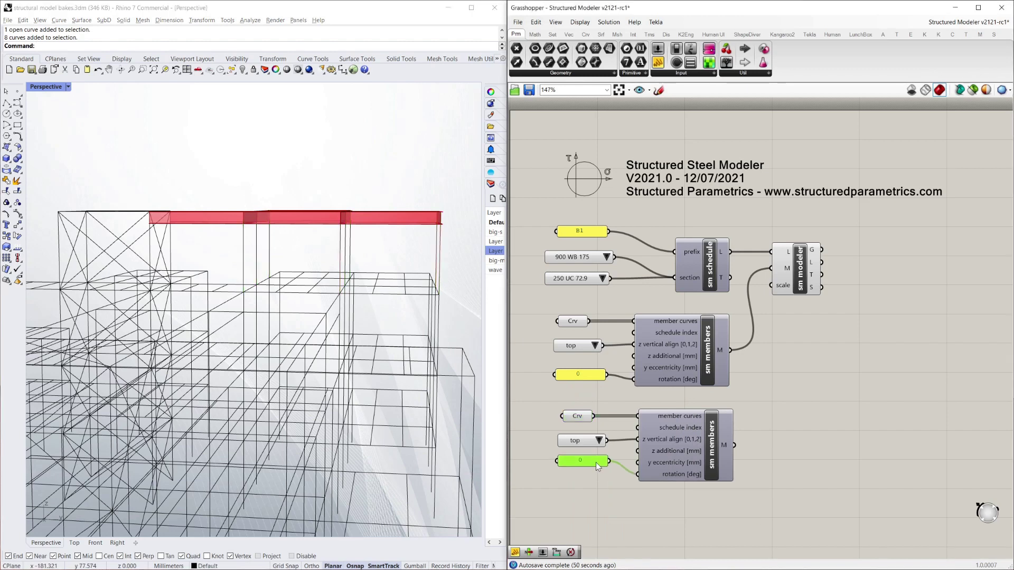
right_click(656, 477)
mouse_move(686, 419)
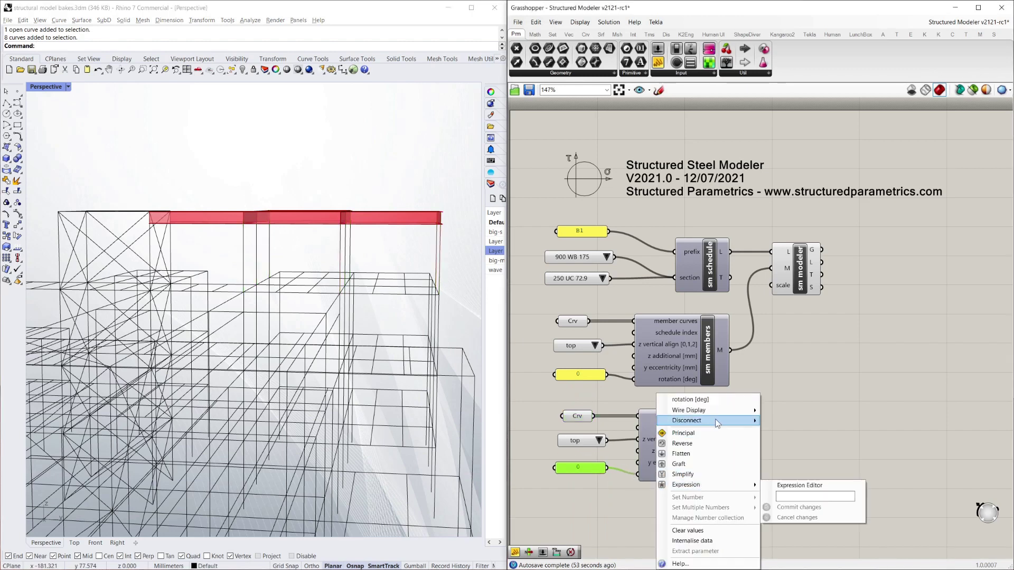
click(794, 426)
Set the freed panel to 1, connect it to the schedule index input, and arrange it above the alignment list
double_click(578, 468)
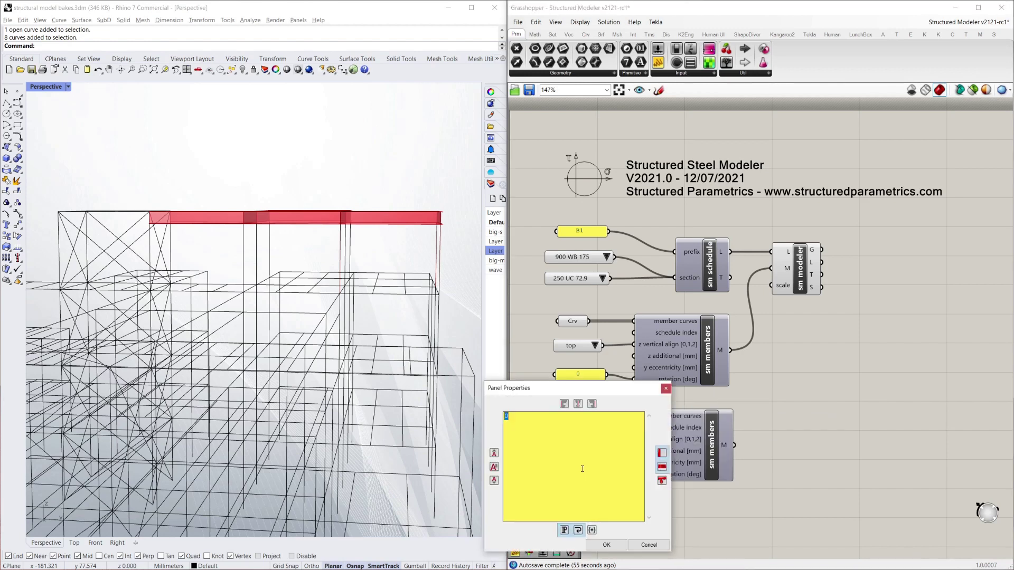
click(599, 546)
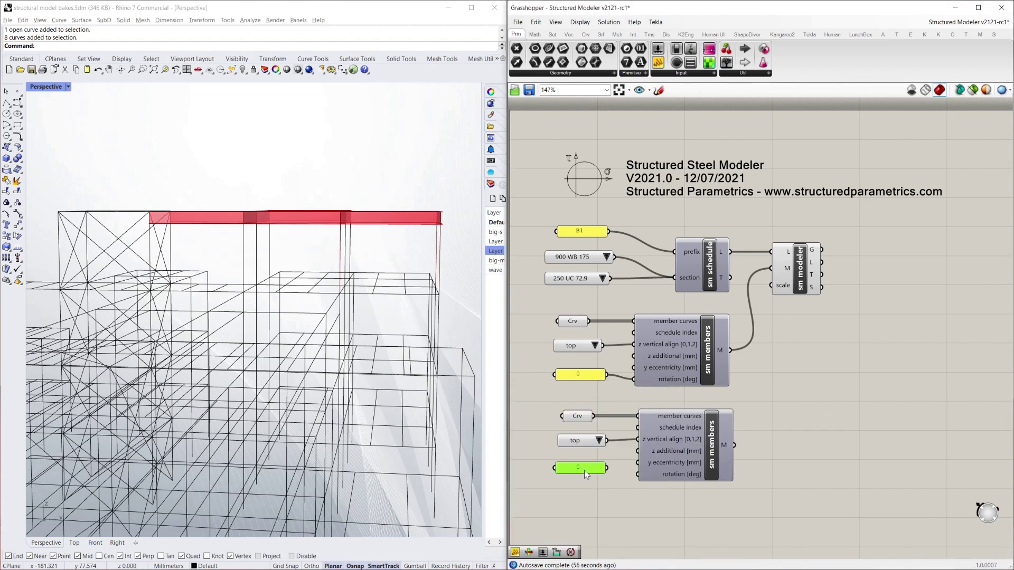
drag(607, 467, 638, 428)
mouse_move(578, 467)
mouse_down()
mouse_move(579, 434)
mouse_move(579, 459)
mouse_up()
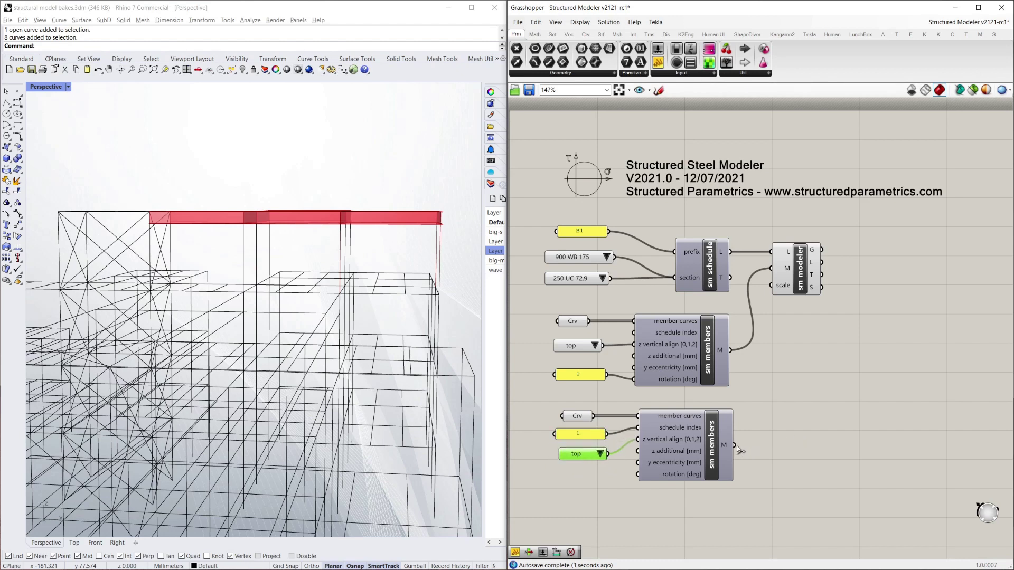
click(581, 415)
click(868, 408)
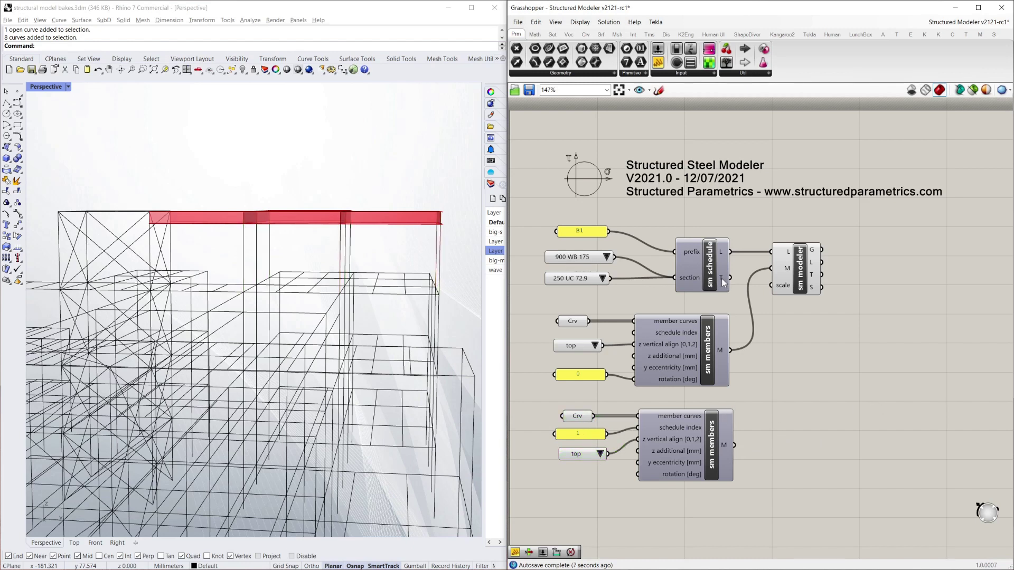
Connect the second members component's output to the modeler's M input alongside the first, and inspect the columns
drag(735, 445, 776, 269)
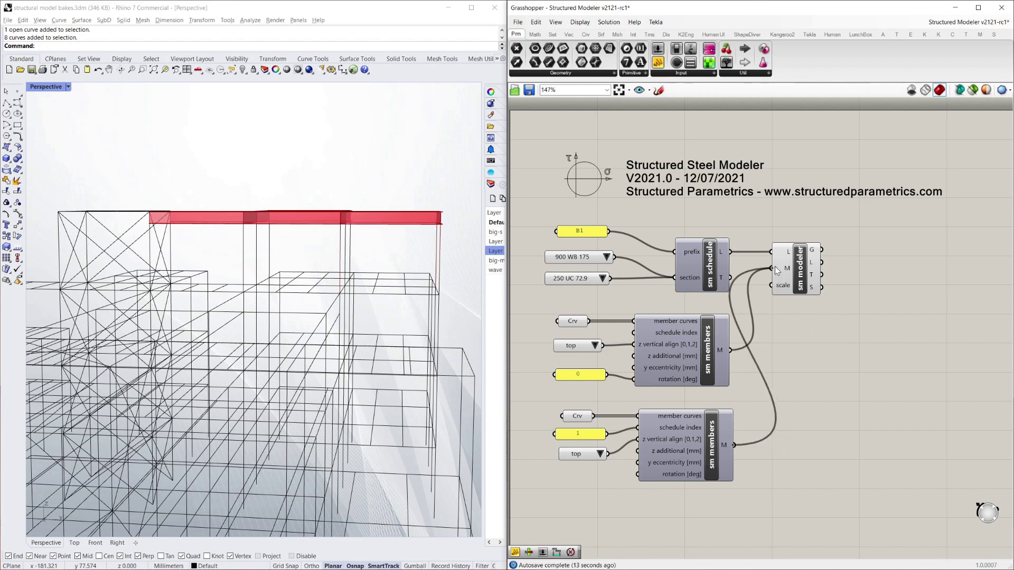
scroll(324, 279, up, 10)
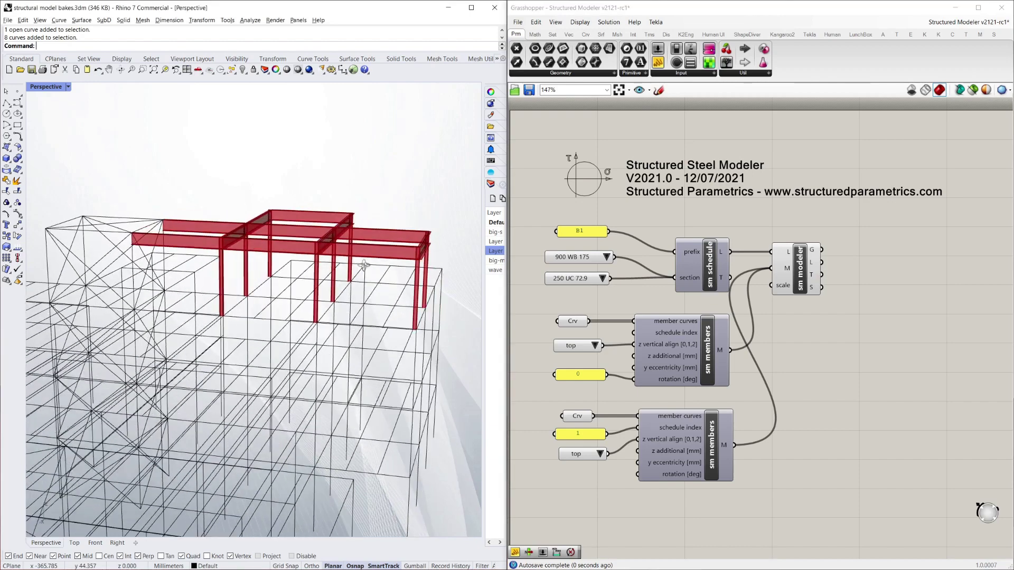
Duplicate the schedule index panel below the alignment list, set the copy to 90, and connect it to the second members component's rotation input
scroll(323, 280, down, 10)
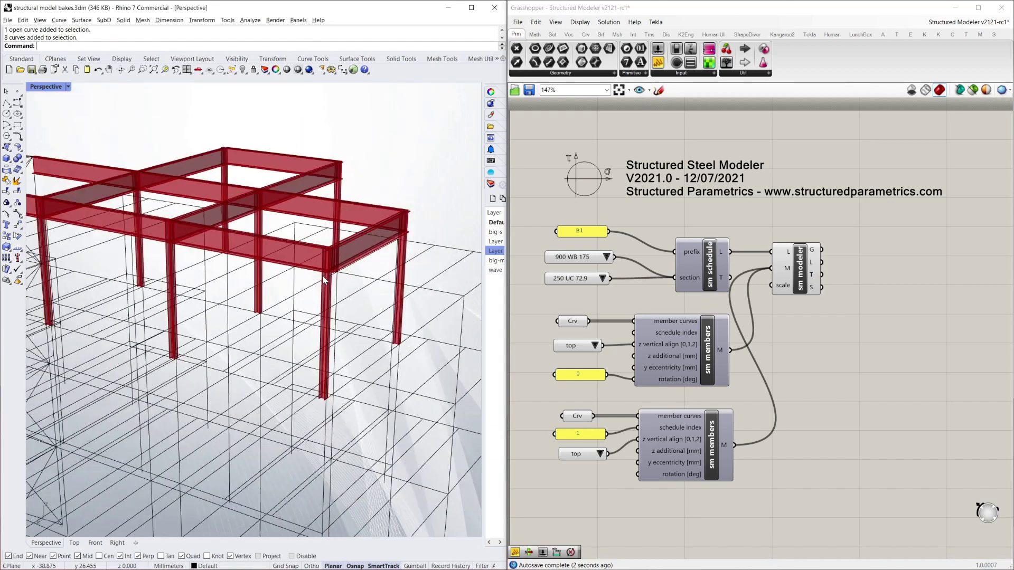
scroll(342, 293, up, 5)
right_drag(342, 293, 382, 328)
click(866, 470)
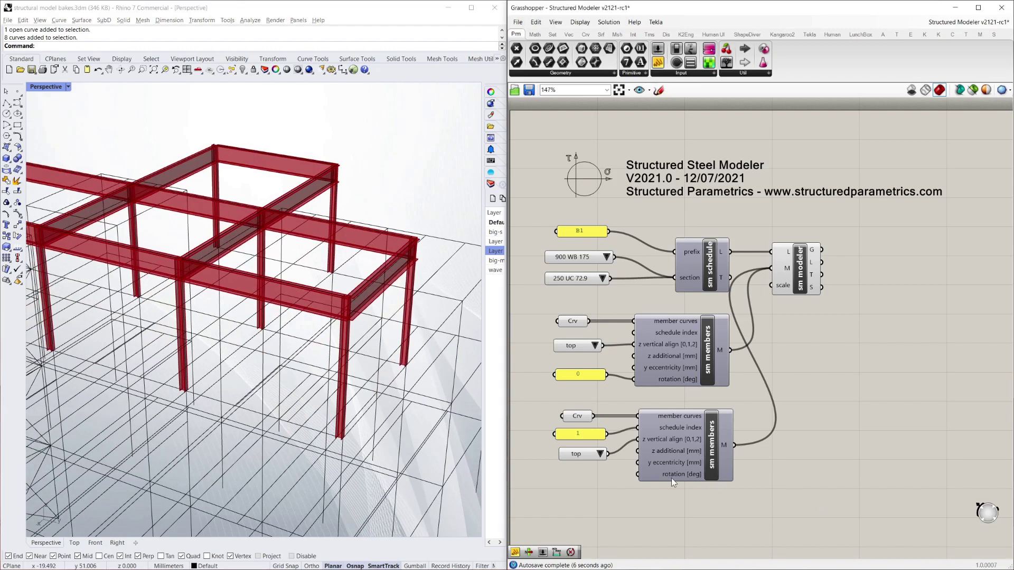
scroll(407, 411, up, 4)
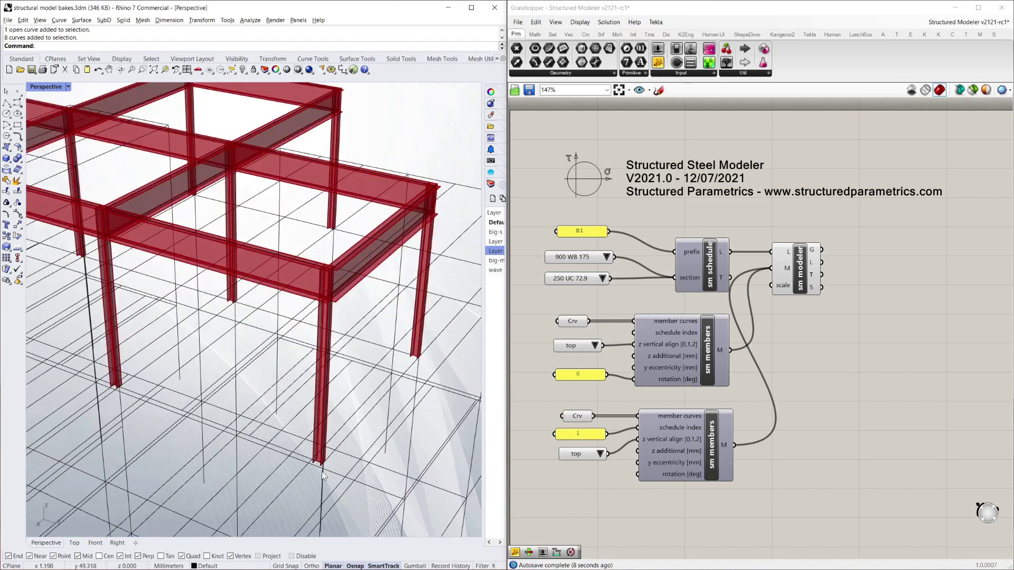
click(590, 436)
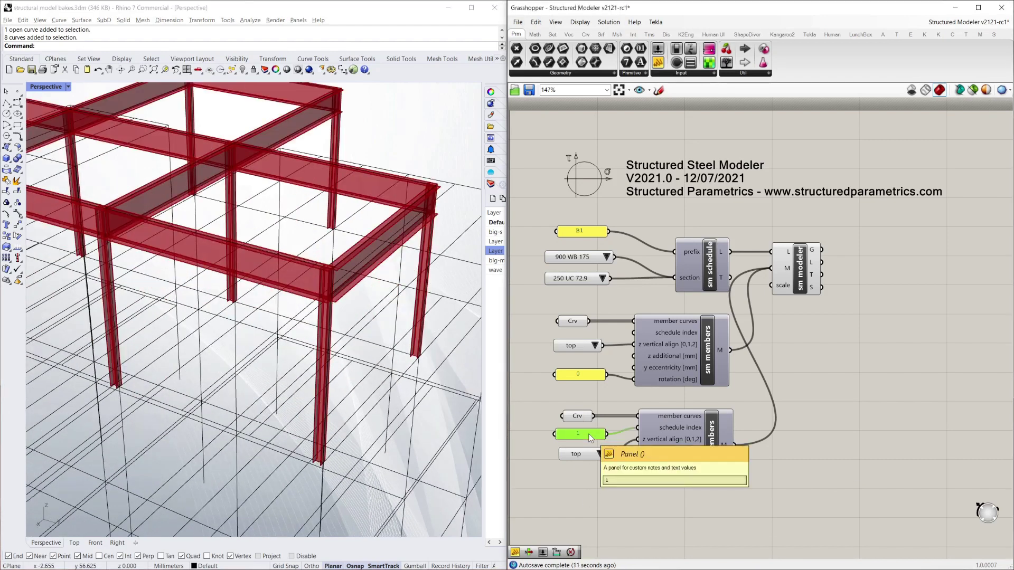
alt+drag(590, 436, 596, 477)
double_click(596, 477)
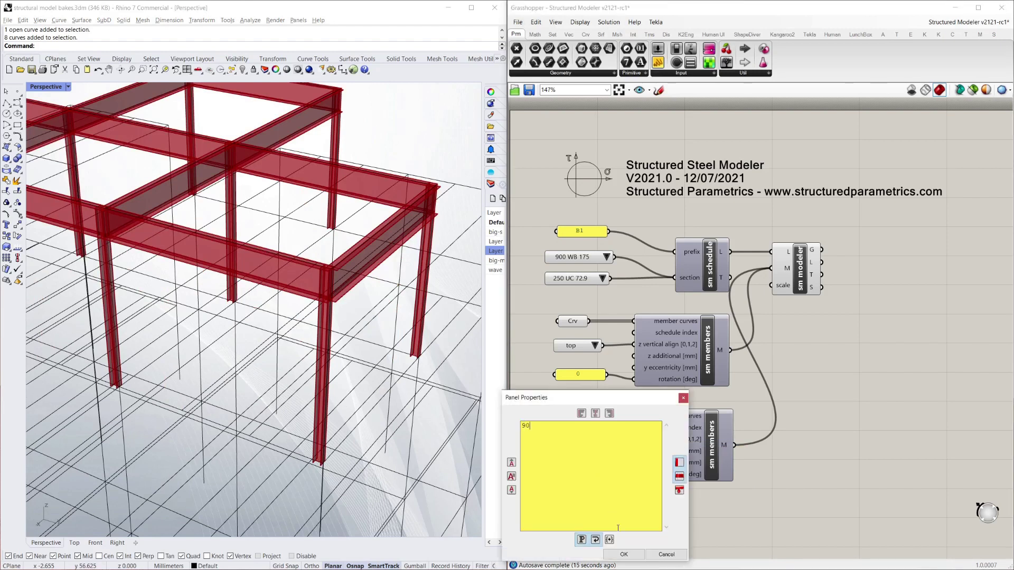
text(90)
click(624, 555)
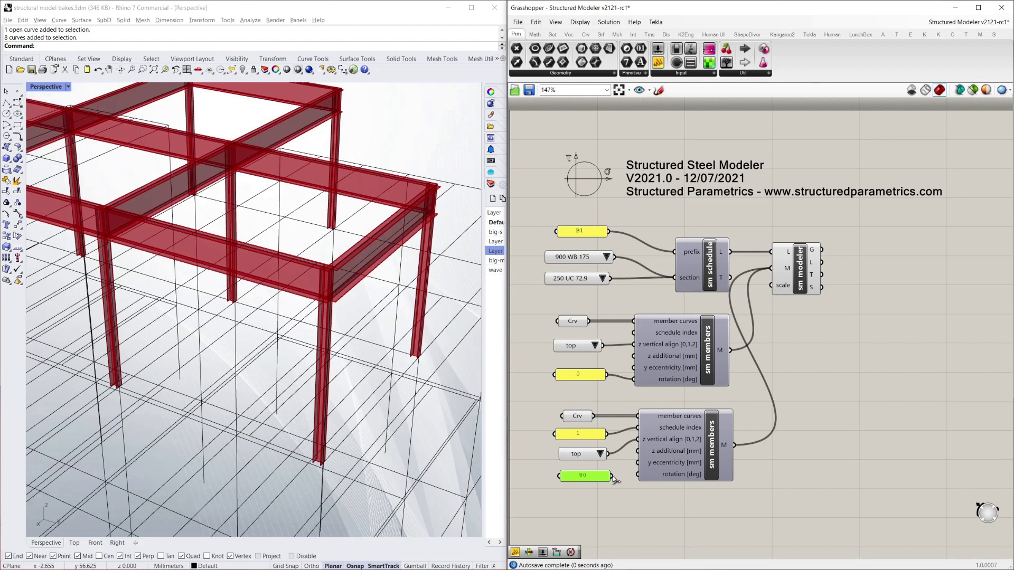
drag(613, 476, 638, 474)
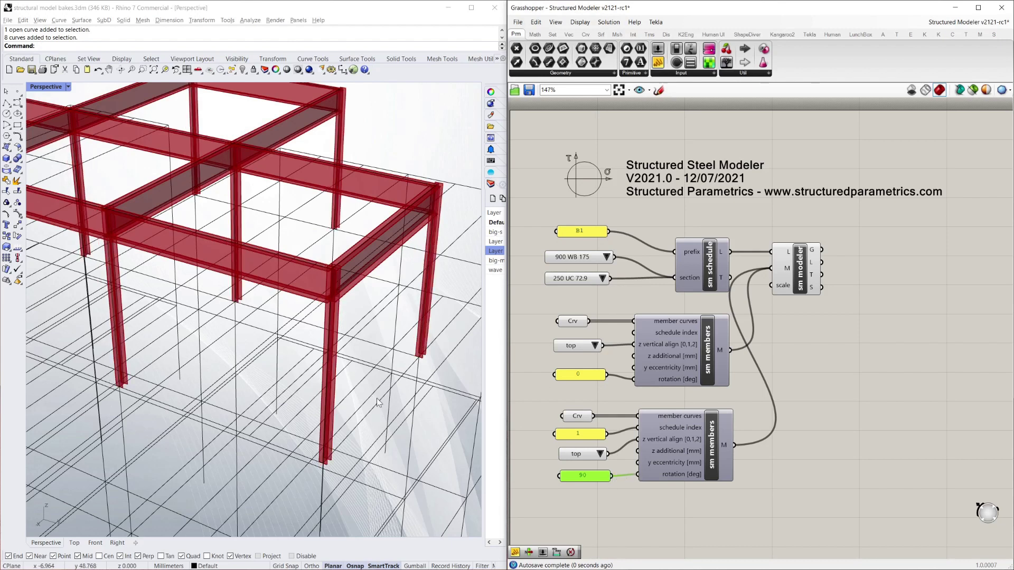
Set the second members component's vertical alignment to centre for the columns
right_drag(371, 387, 360, 381)
scroll(351, 393, up, 5)
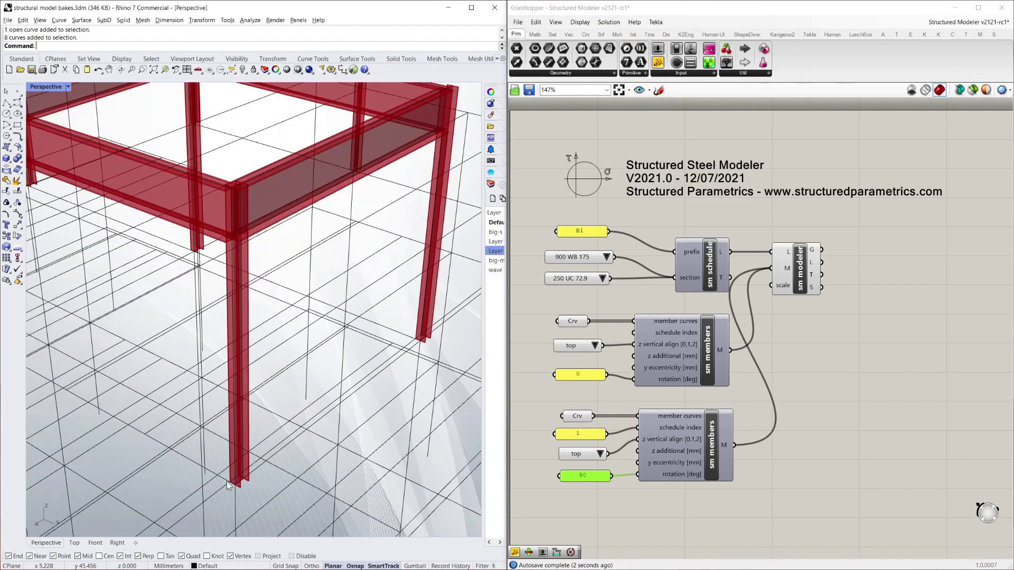
click(600, 454)
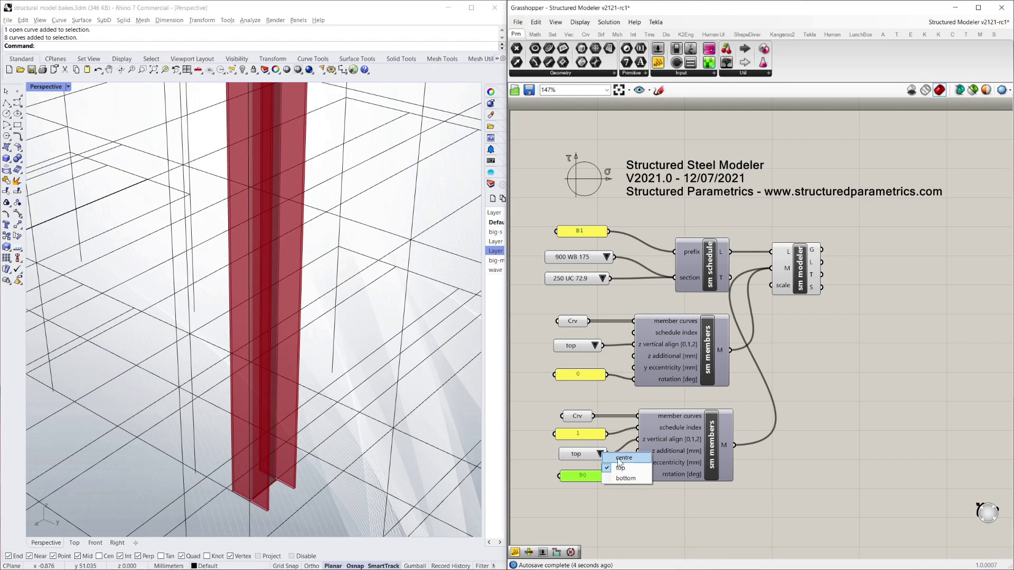
click(623, 458)
scroll(333, 323, down, 5)
scroll(334, 322, down, 5)
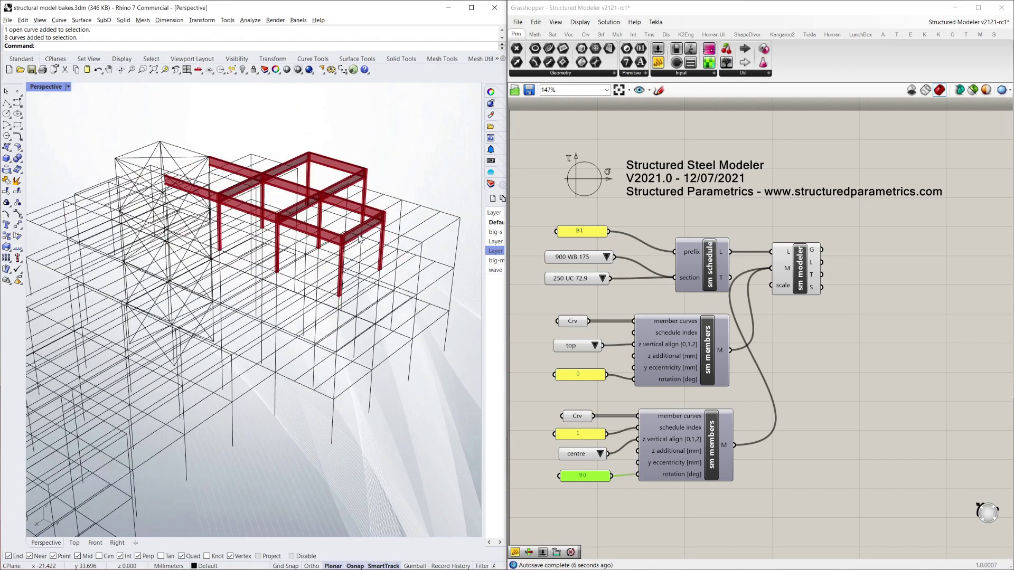
right_drag(334, 274, 329, 241)
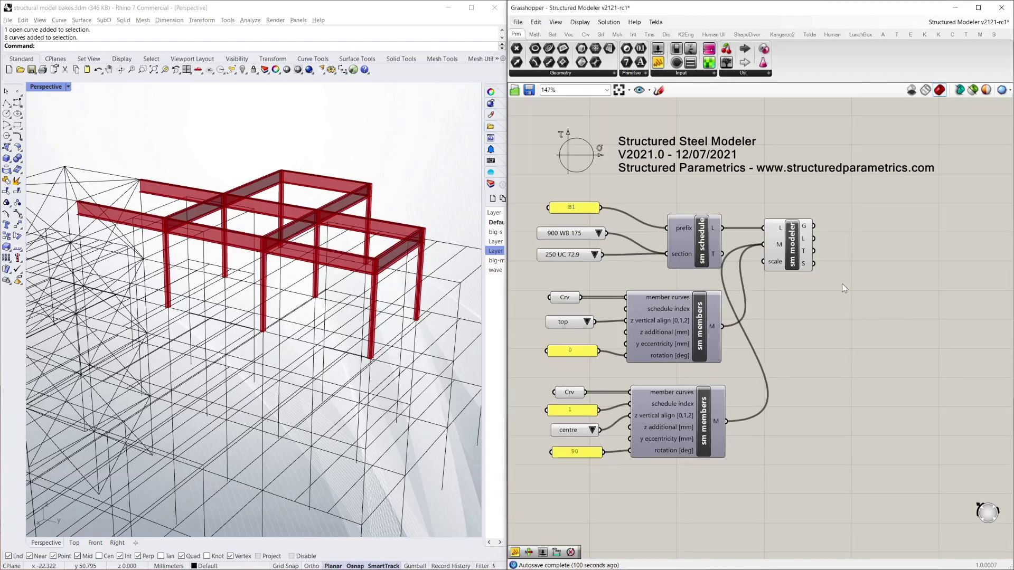
Examine the modelled beams and columns around their junctions and the outputs of the modeler component
click(803, 252)
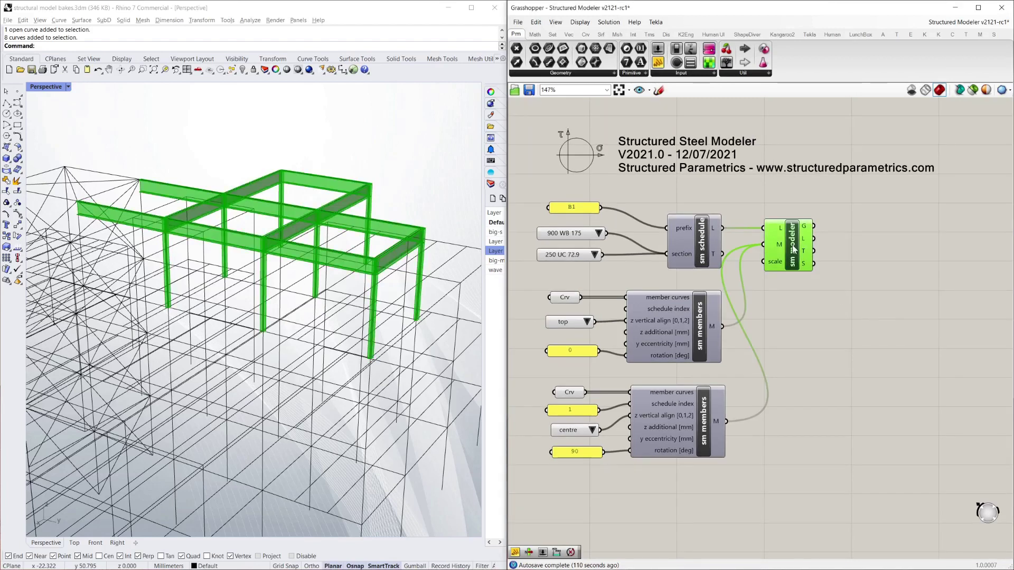
click(868, 221)
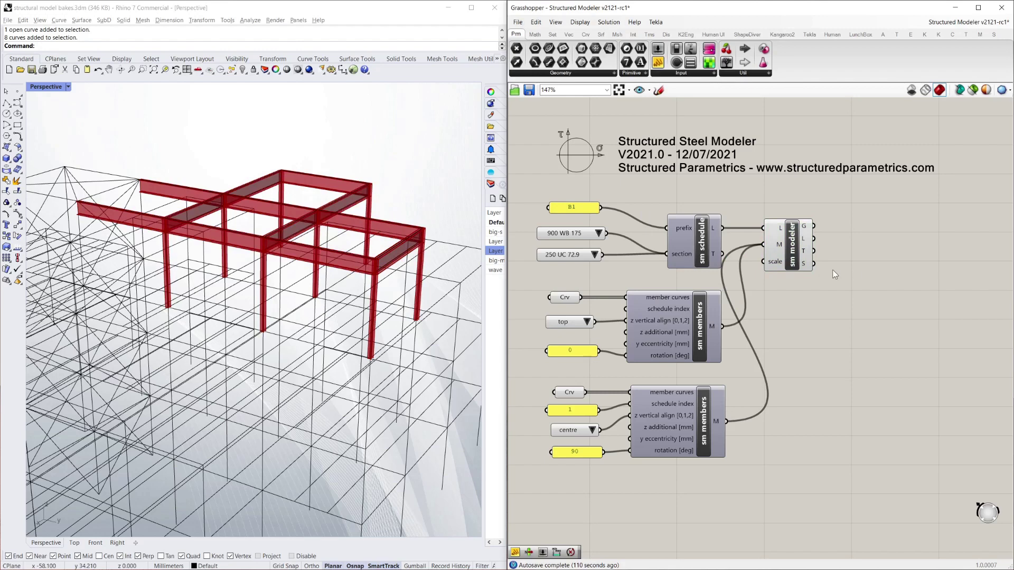
scroll(315, 241, up, 3)
scroll(327, 243, up, 5)
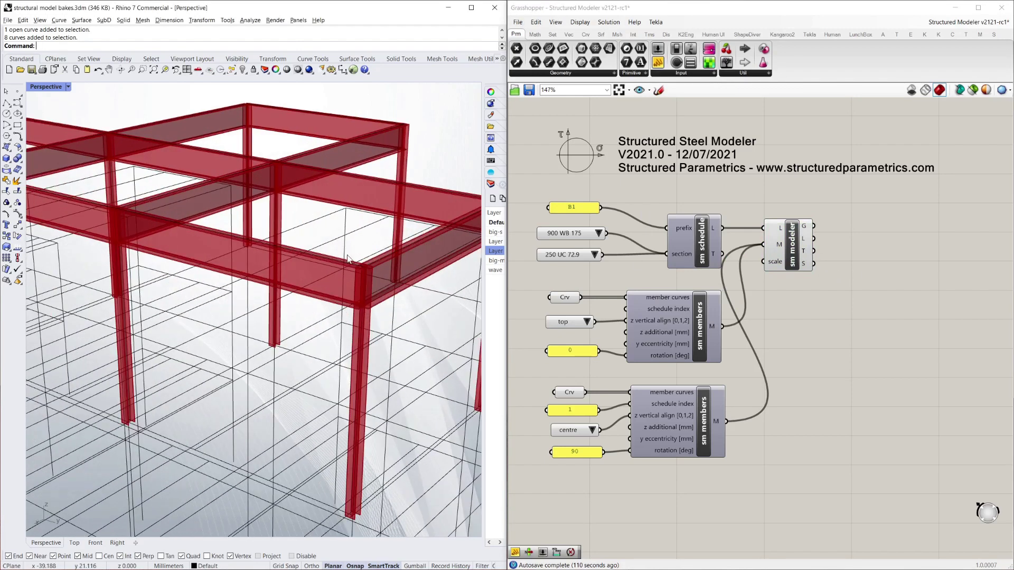
right_drag(388, 302, 373, 307)
scroll(251, 233, down, 5)
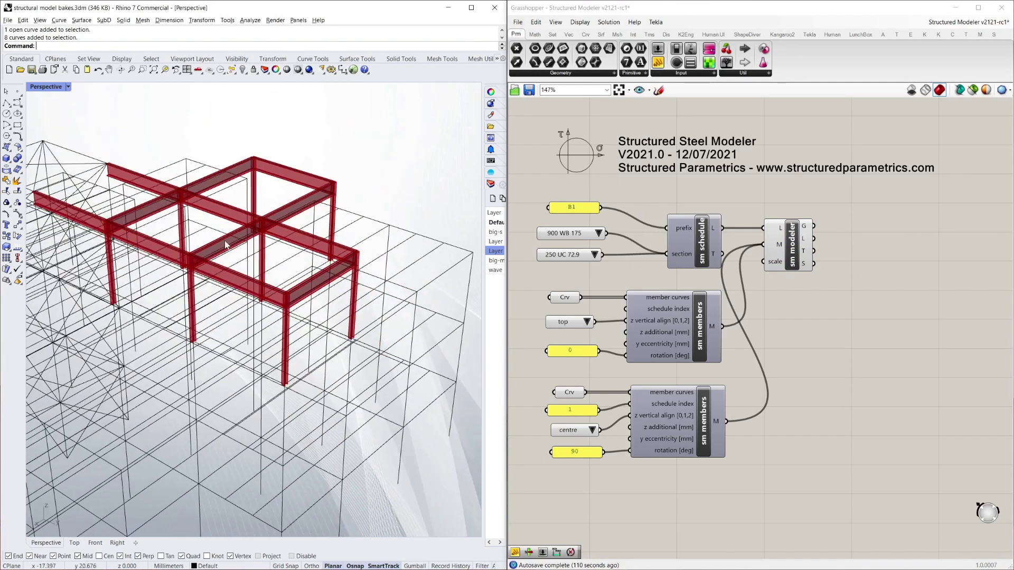
scroll(272, 228, up, 3)
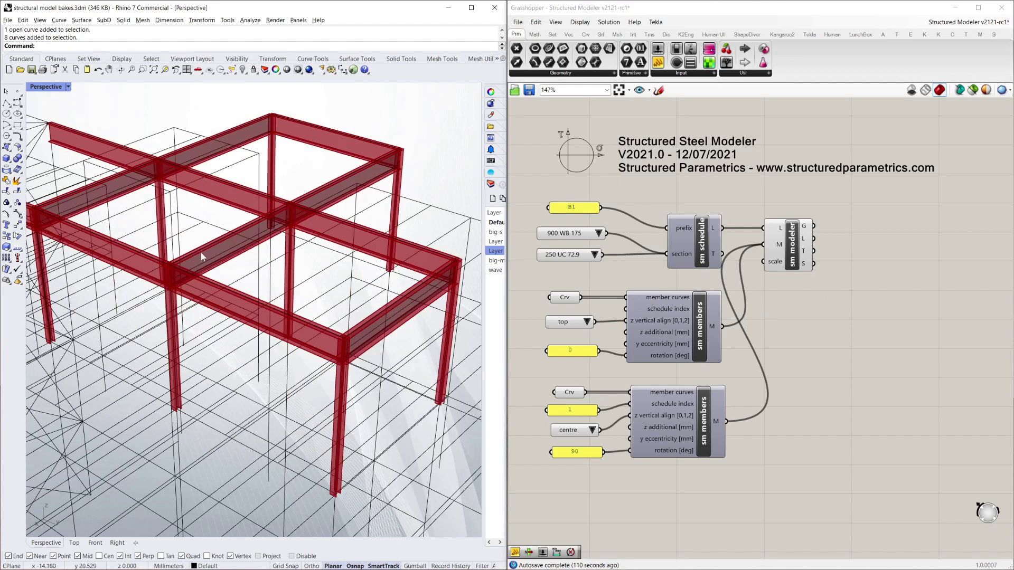
mouse_move(200, 252)
right_down()
mouse_move(219, 245)
mouse_move(213, 249)
right_up()
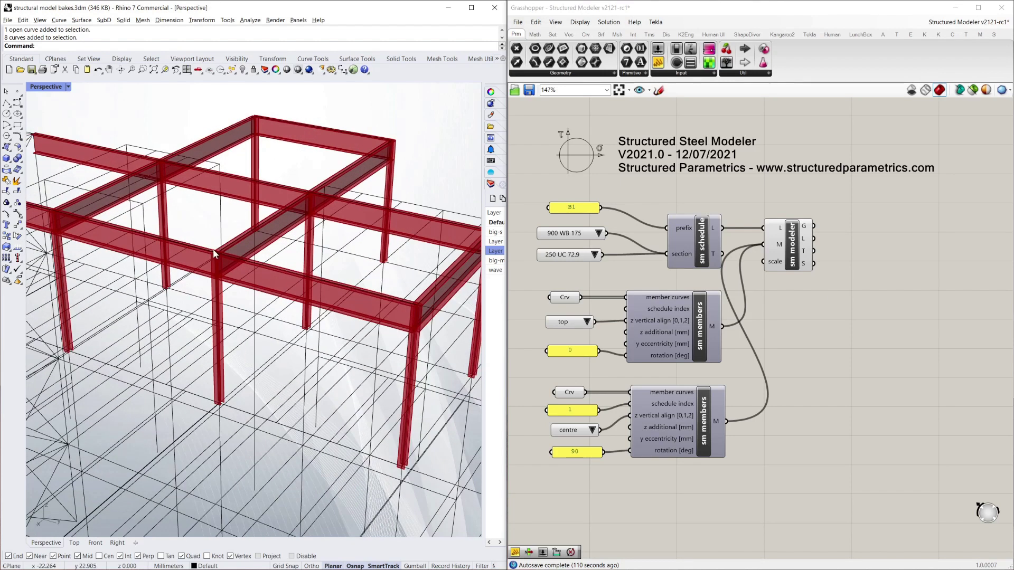
click(845, 238)
mouse_move(811, 230)
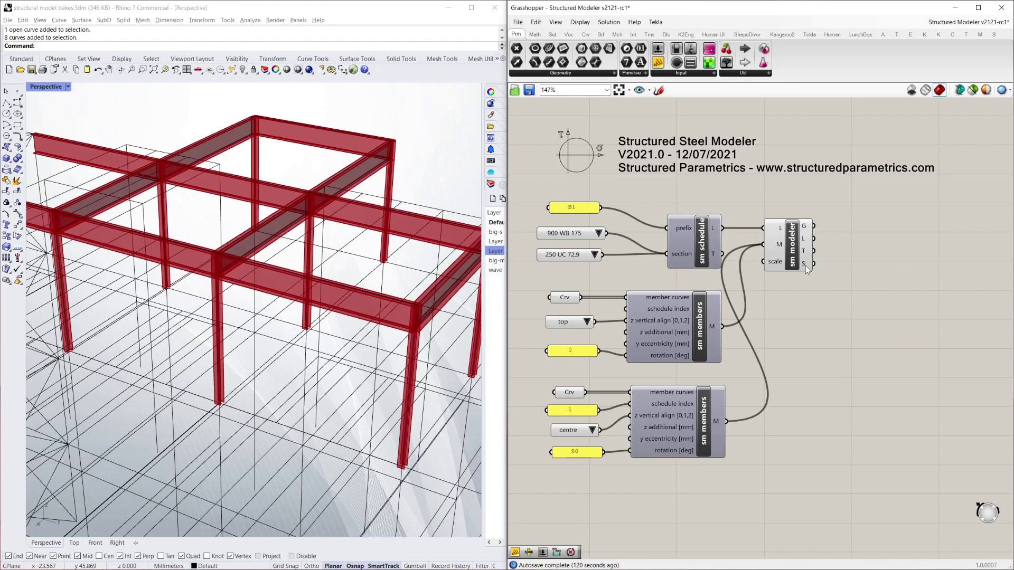
scroll(660, 327, down, 2)
scroll(726, 304, up, 3)
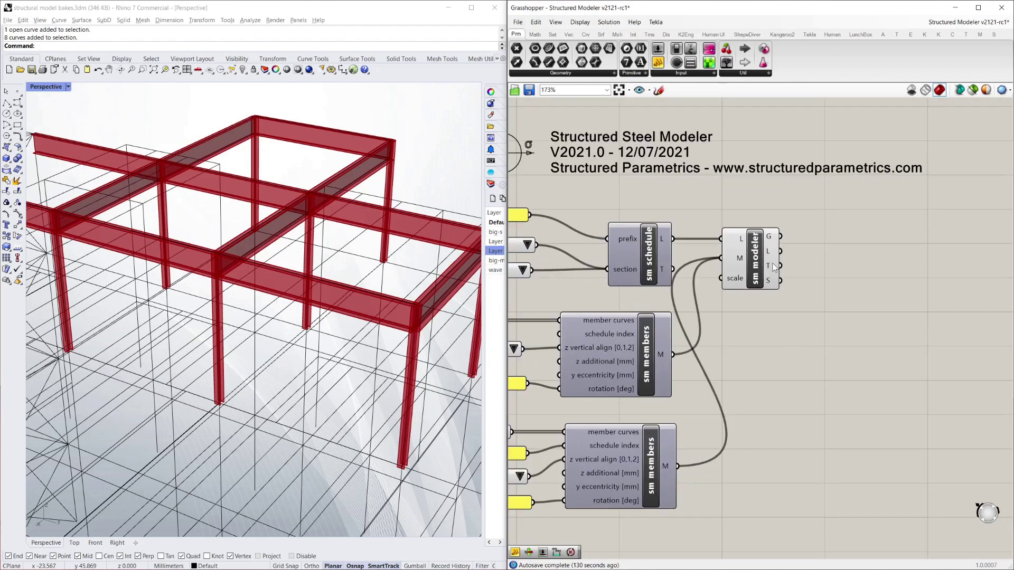
click(756, 252)
click(757, 214)
Move the preview and tag components with their colour swatches from the far end of the canvas to beside the modeler
scroll(515, 303, down, 5)
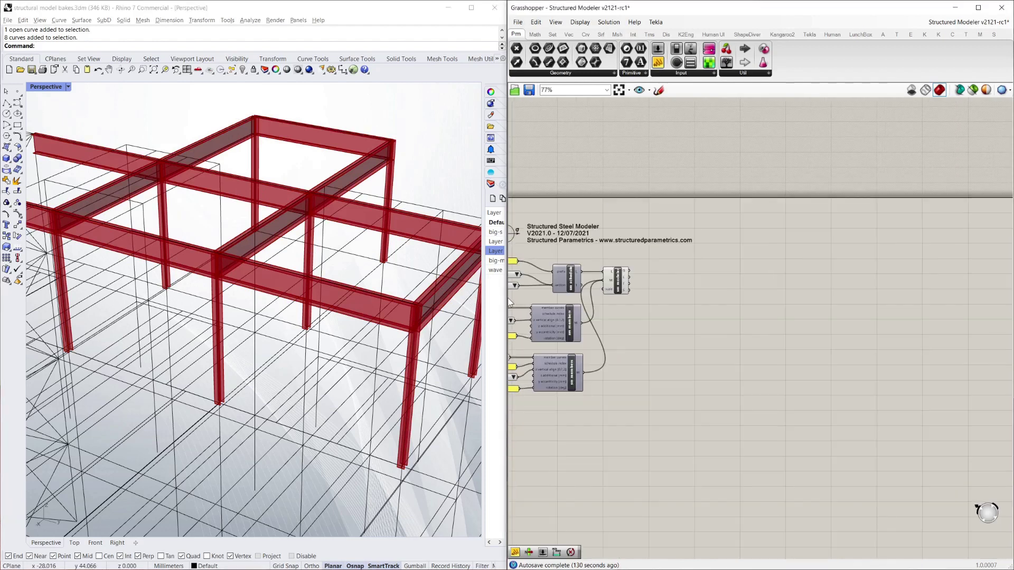
scroll(891, 341, up, 3)
scroll(681, 262, down, 2)
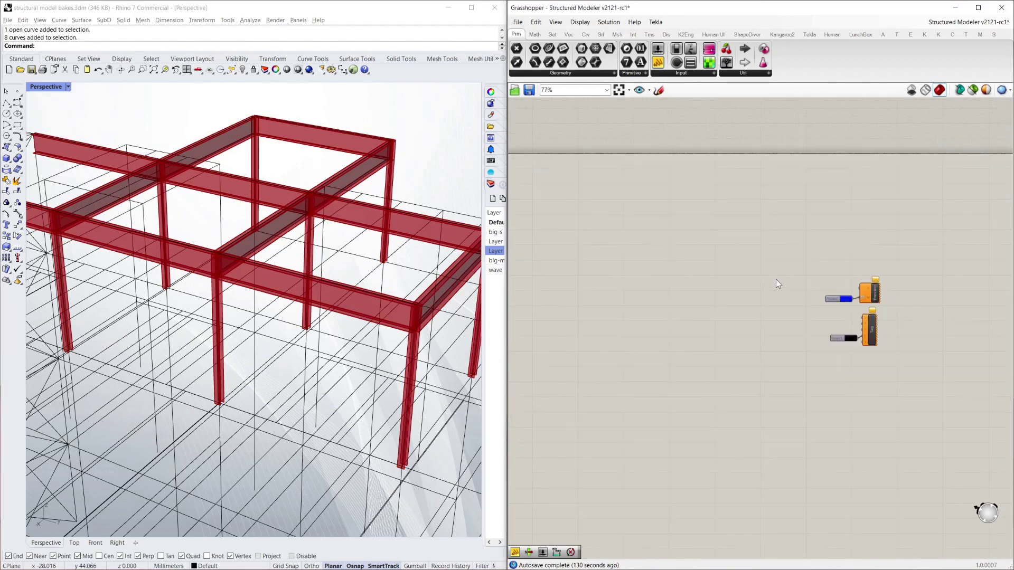
drag(774, 256, 953, 406)
drag(866, 300, 600, 271)
scroll(898, 293, down, 3)
scroll(740, 287, up, 5)
drag(669, 250, 699, 259)
scroll(832, 305, down, 3)
scroll(543, 236, up, 1)
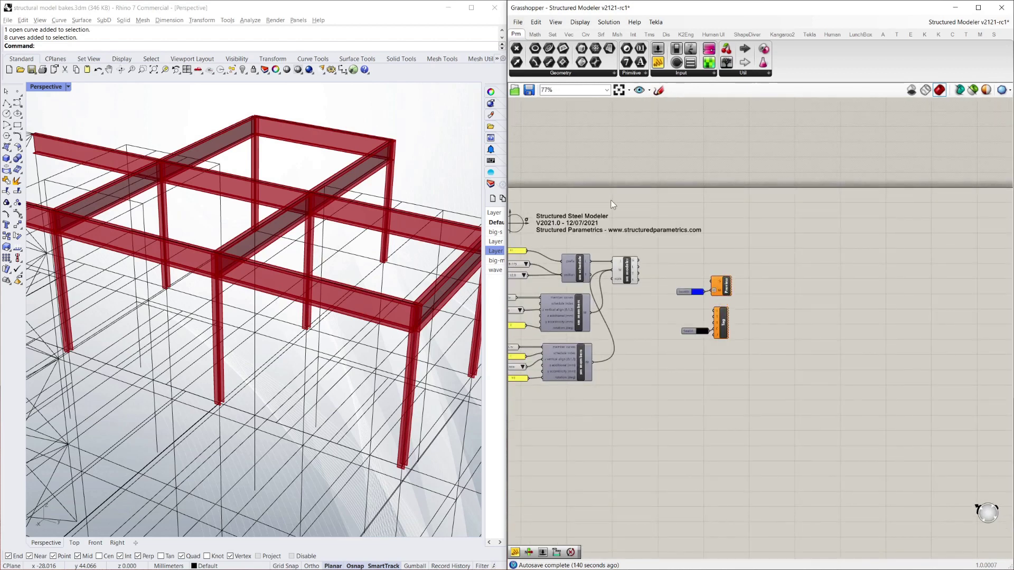
scroll(607, 203, up, 1)
Replace the old preview component with a new Custom Preview and place the blue swatch below it
click(665, 35)
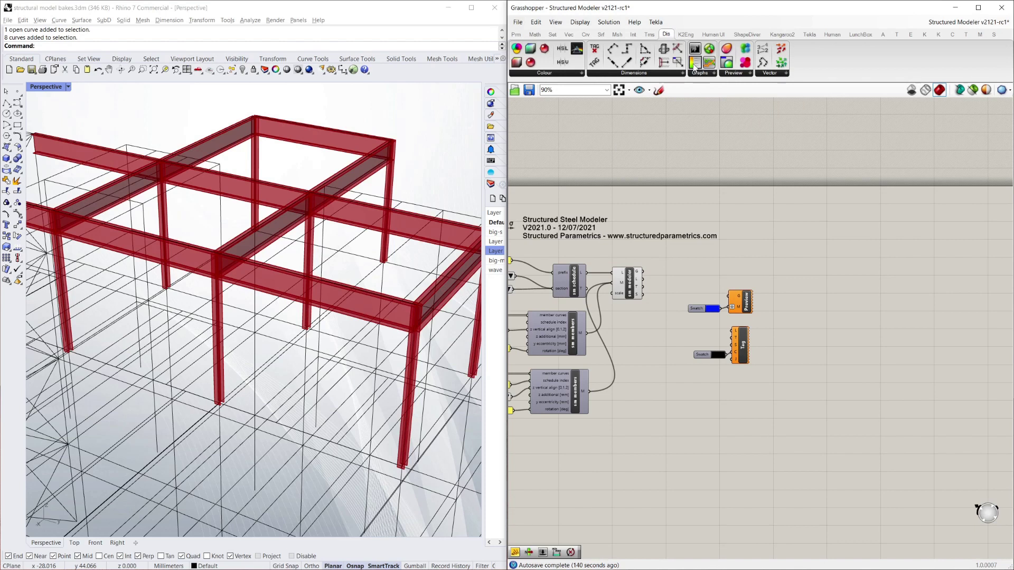
click(727, 75)
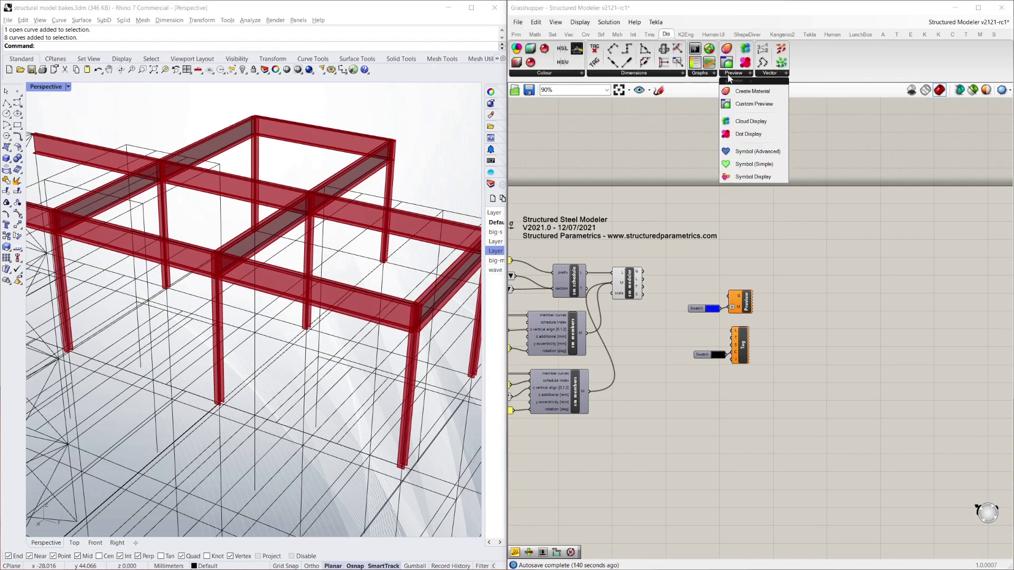
click(759, 105)
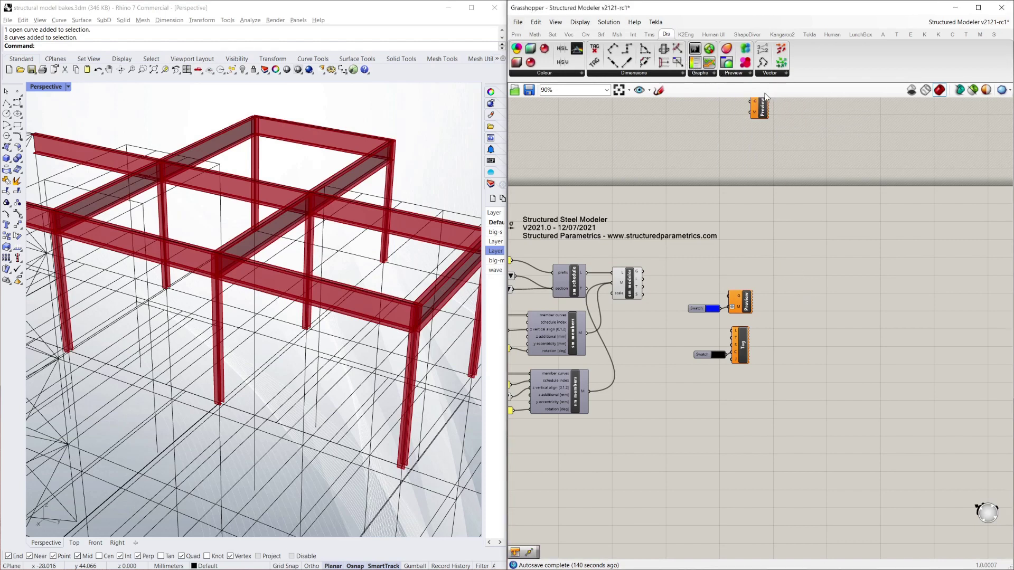
drag(765, 107, 783, 299)
click(750, 311)
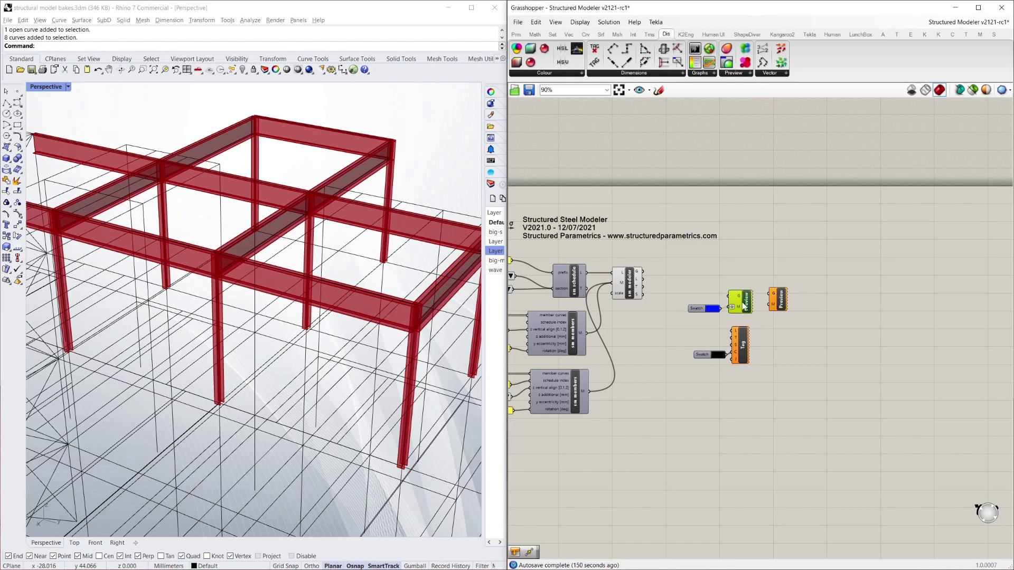
key(Delete)
scroll(776, 304, up, 4)
drag(785, 302, 679, 268)
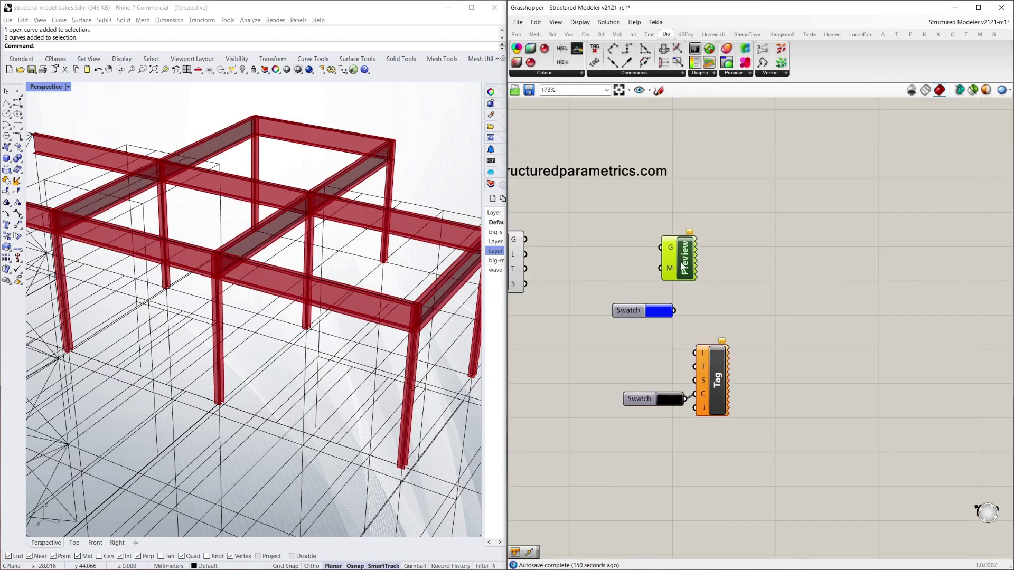
drag(631, 315, 600, 312)
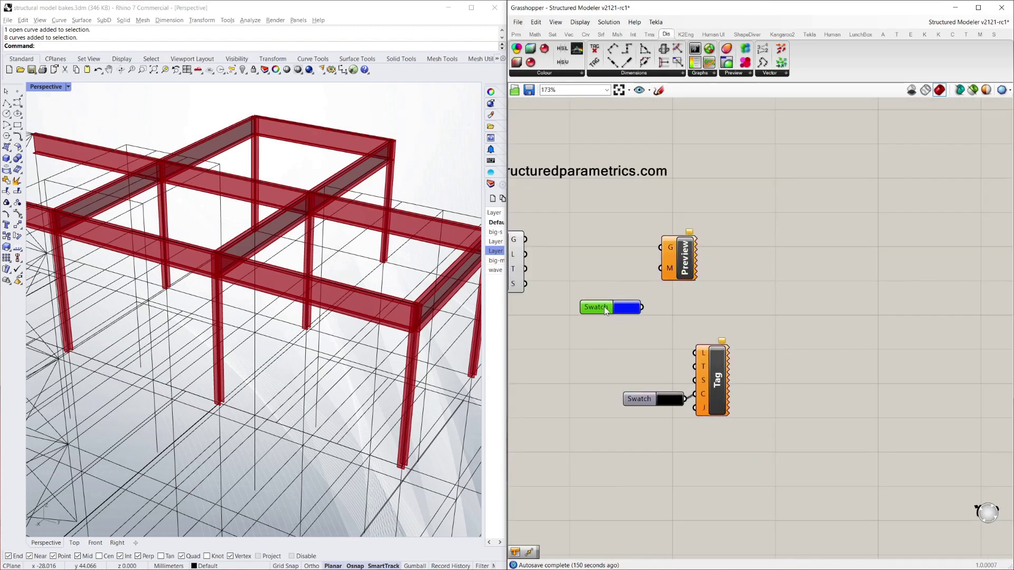
click(736, 75)
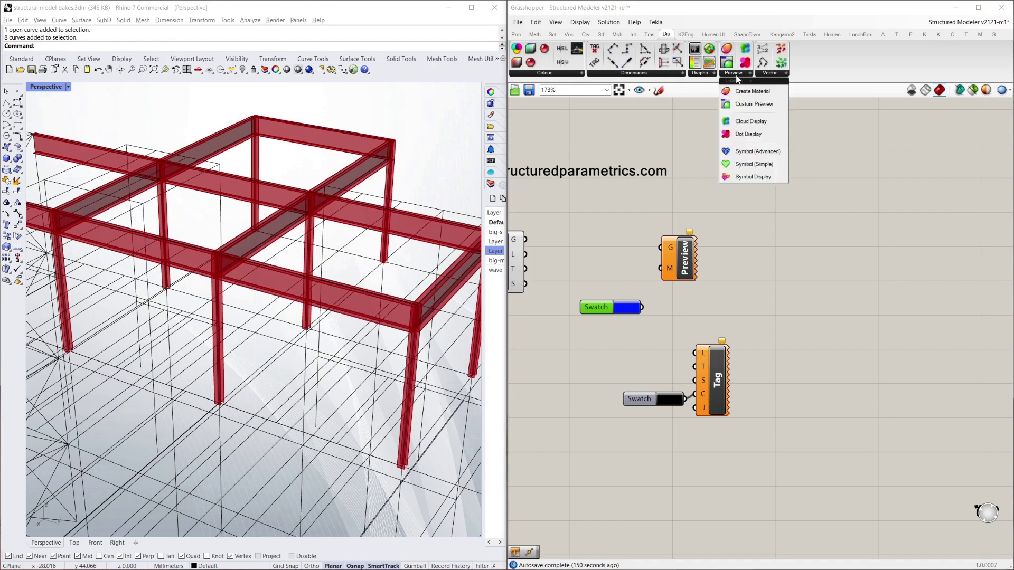
click(841, 249)
click(623, 315)
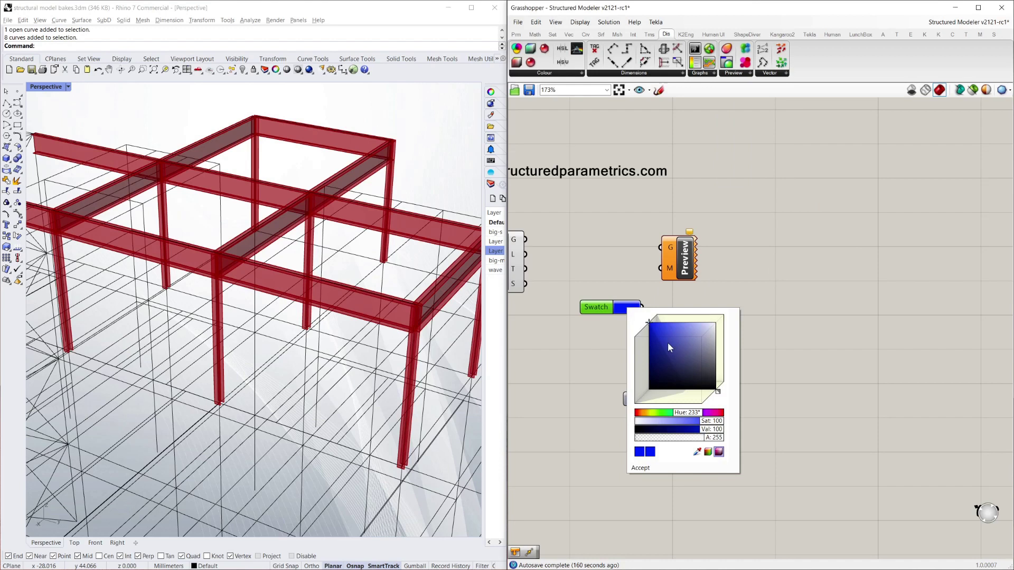
click(781, 353)
Connect the modeler's G output and the blue swatch to the Custom Preview's G and M inputs, and inspect the coloured members
click(680, 259)
scroll(630, 262, down, 2)
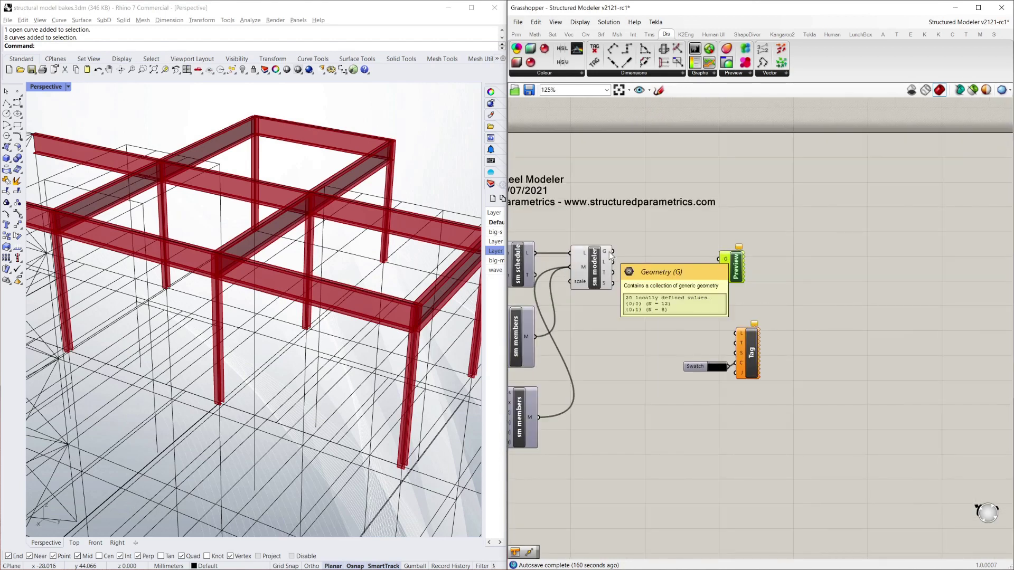
drag(613, 252, 704, 263)
drag(697, 300, 694, 274)
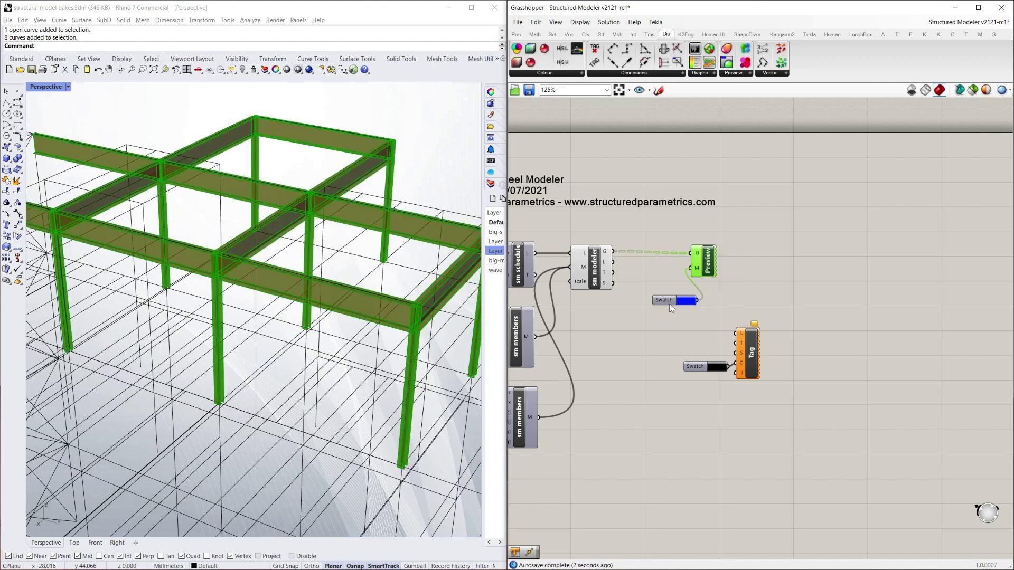
click(431, 168)
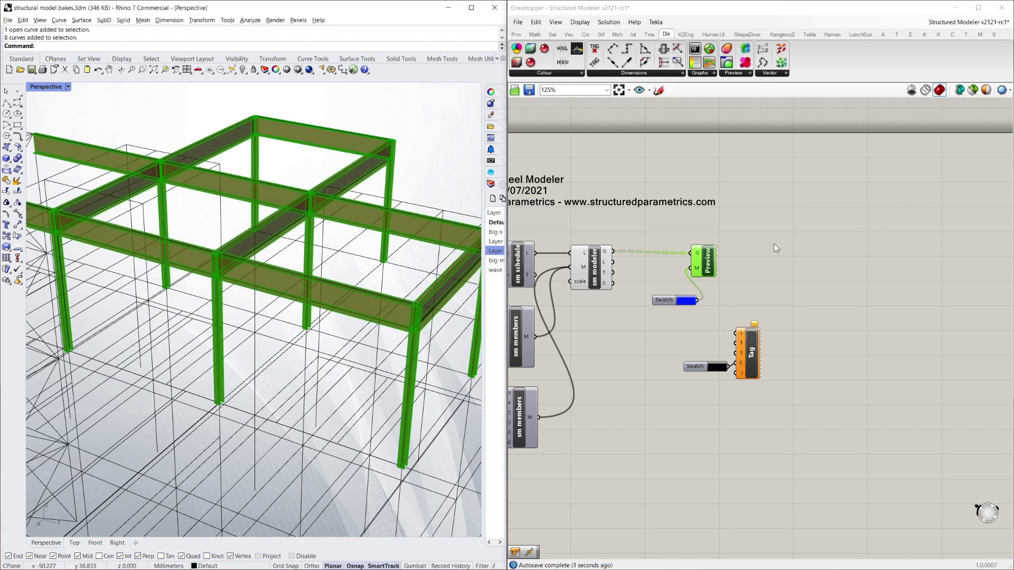
scroll(401, 191, down, 6)
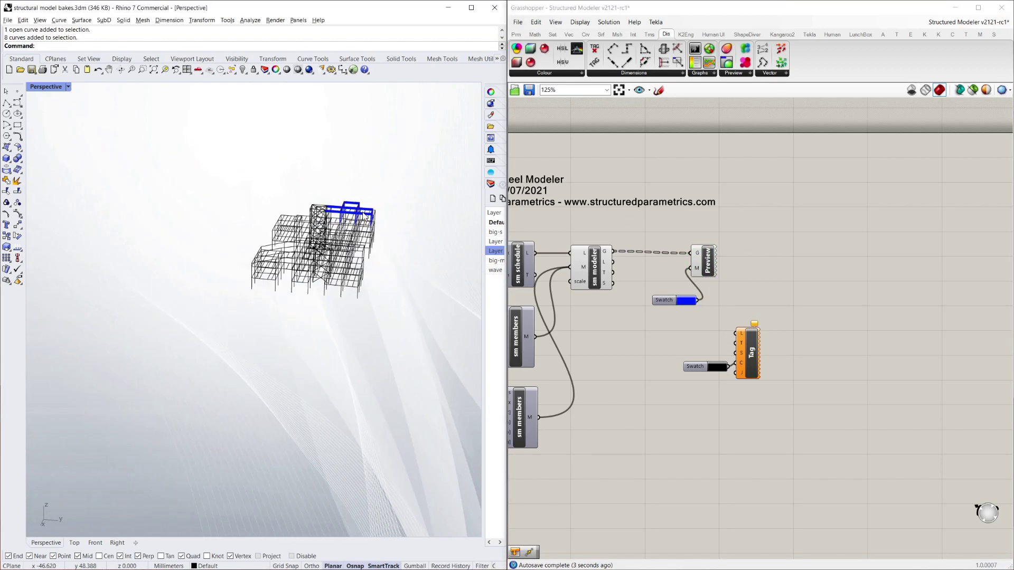
scroll(367, 216, up, 8)
scroll(369, 216, down, 4)
scroll(373, 216, up, 4)
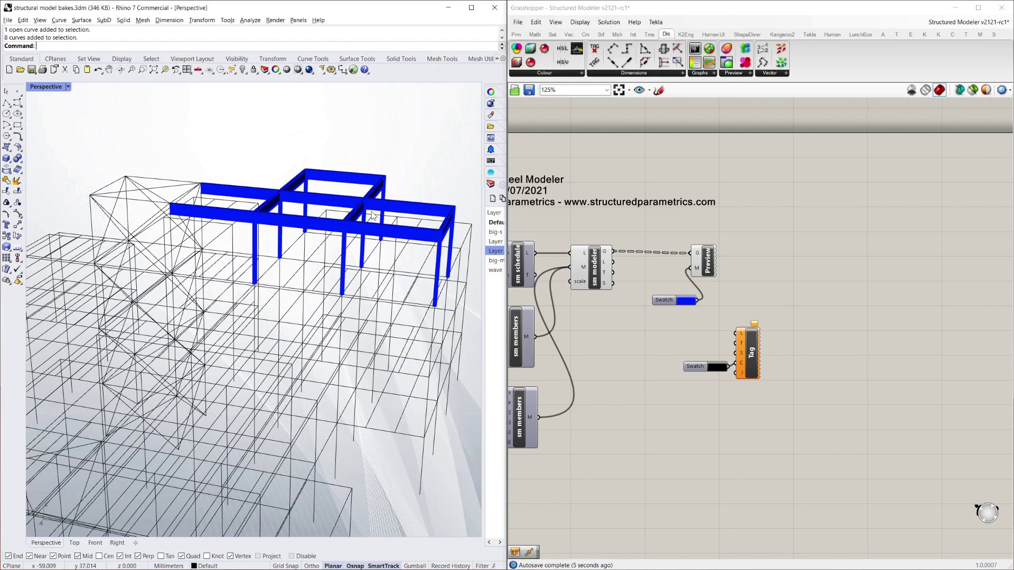
Examine the blue steel members up close and inspect the geometry output of the modeler component
scroll(373, 215, up, 3)
click(756, 258)
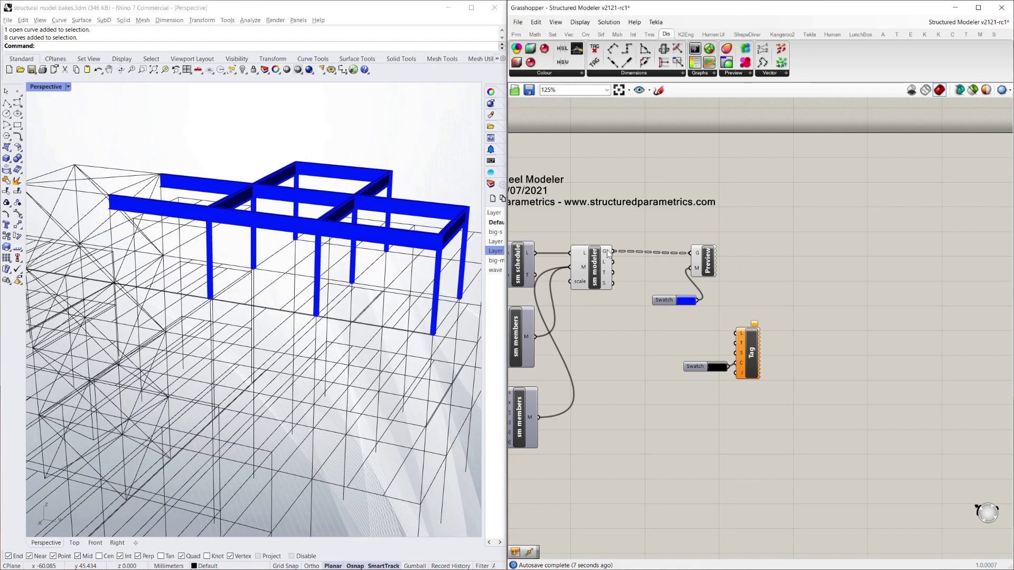
mouse_move(607, 249)
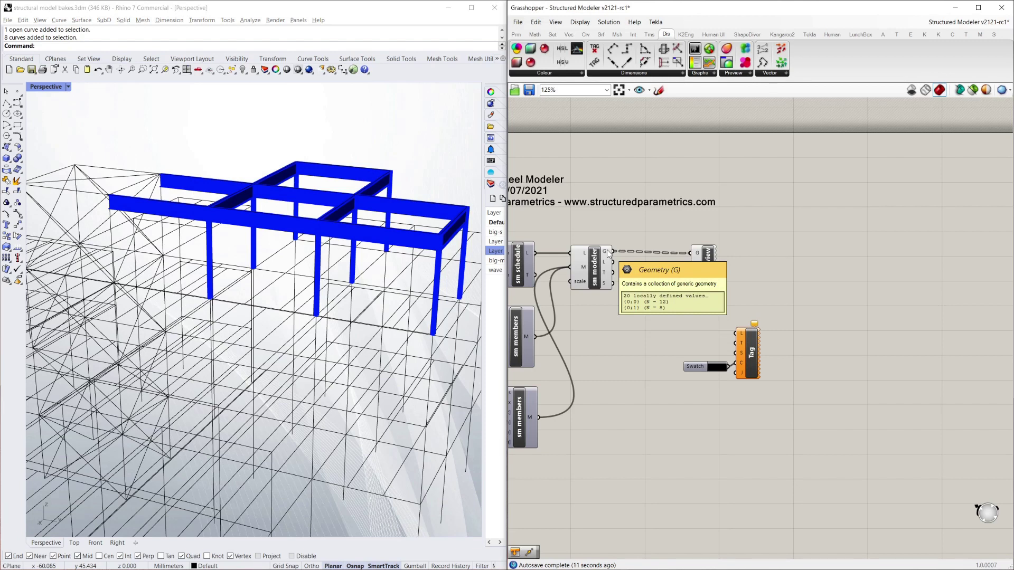
mouse_move(288, 238)
right_down()
mouse_move(283, 222)
mouse_move(292, 228)
right_up()
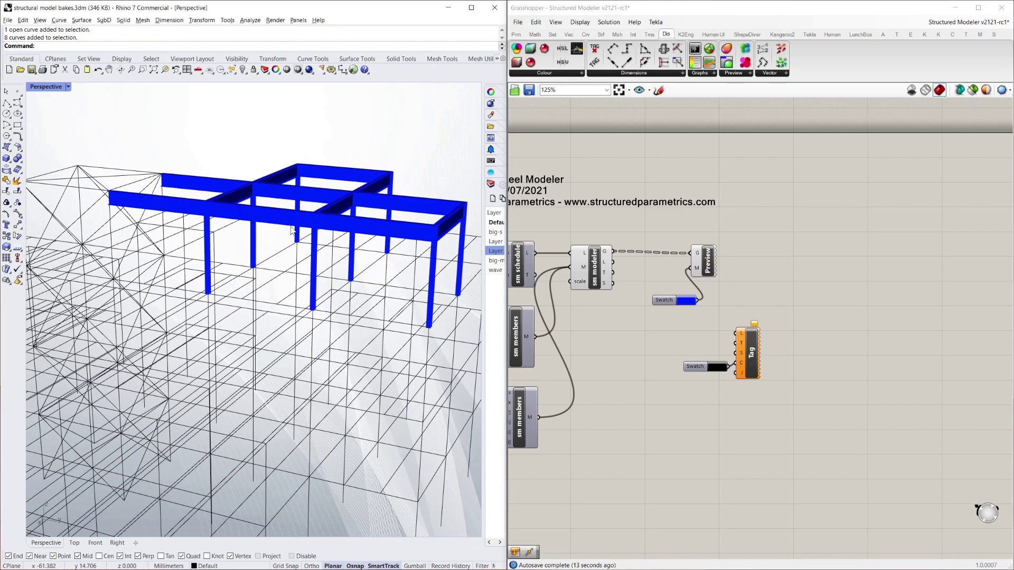
Move the blue swatch up between the modeler and the Custom Preview, and line the preview up with the modeler's output
drag(661, 303, 652, 291)
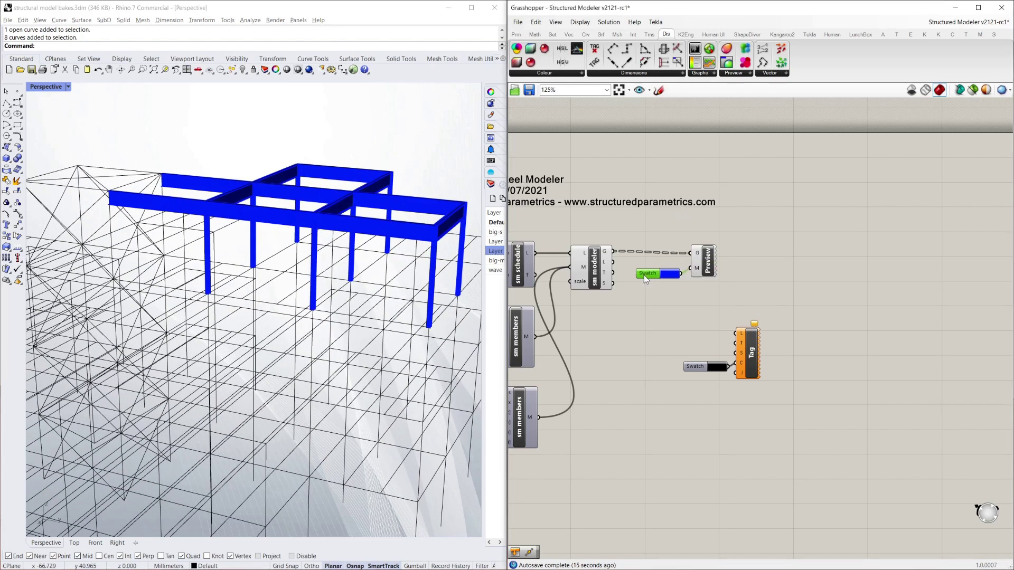
drag(711, 260, 717, 257)
click(649, 275)
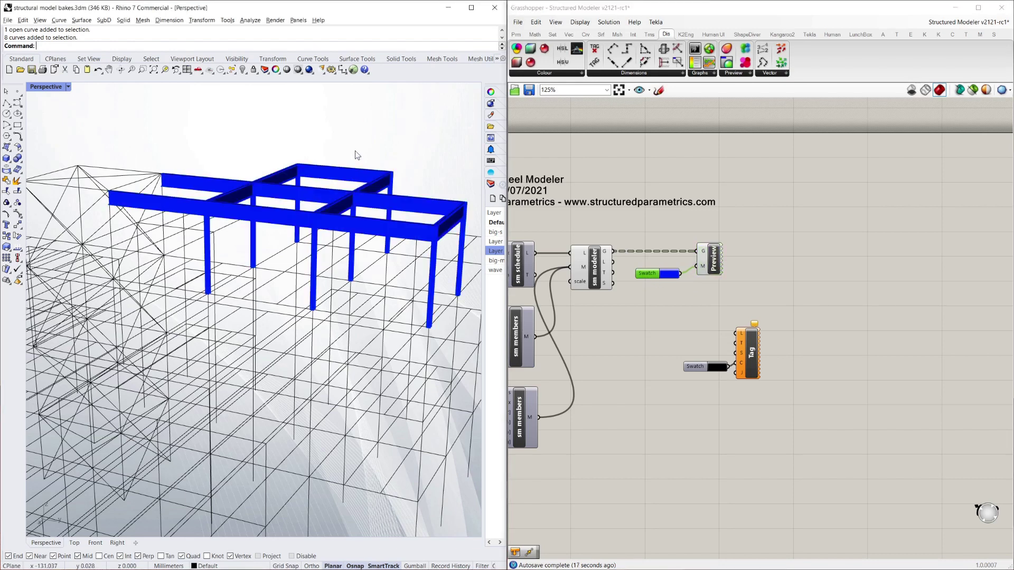
click(664, 236)
click(367, 136)
Duplicate the blue swatch directly below the original and change the copy's colour to purple
click(658, 275)
drag(642, 275, 649, 293)
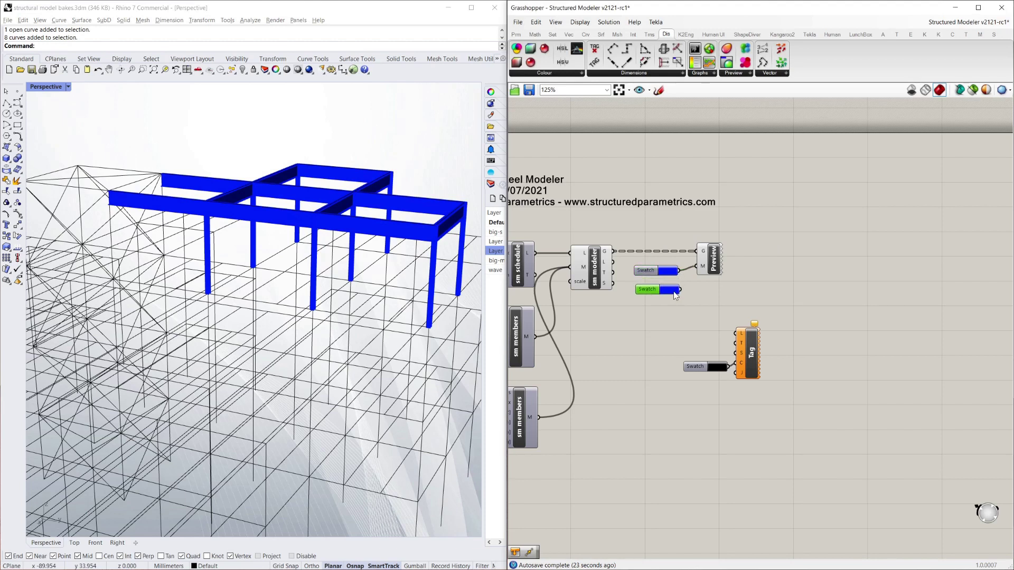
click(673, 290)
mouse_move(719, 397)
mouse_down()
mouse_move(693, 398)
mouse_move(734, 397)
mouse_up()
click(695, 452)
Connect the purple swatch as a second source to the Custom Preview's M input and graft that input
drag(680, 290, 709, 268)
click(786, 241)
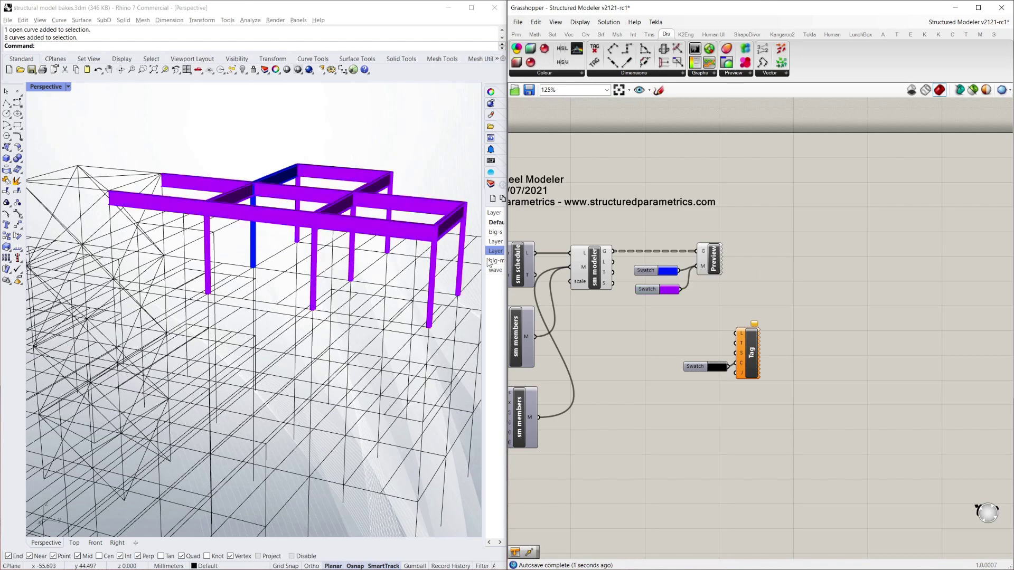
right_click(701, 268)
click(746, 335)
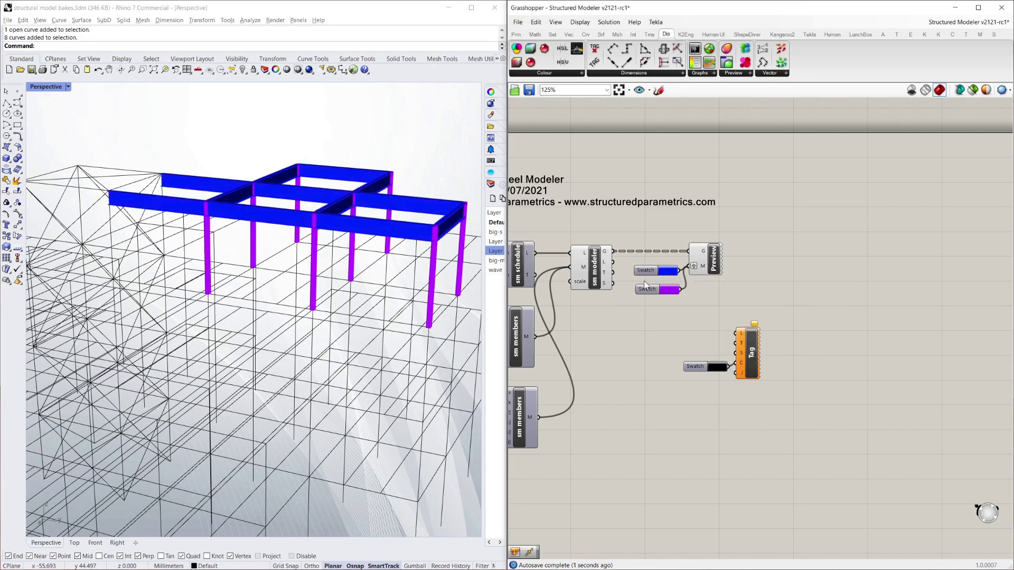
Shift the Custom Preview slightly away from the swatches and inspect the separately coloured beams and columns
drag(696, 258, 703, 260)
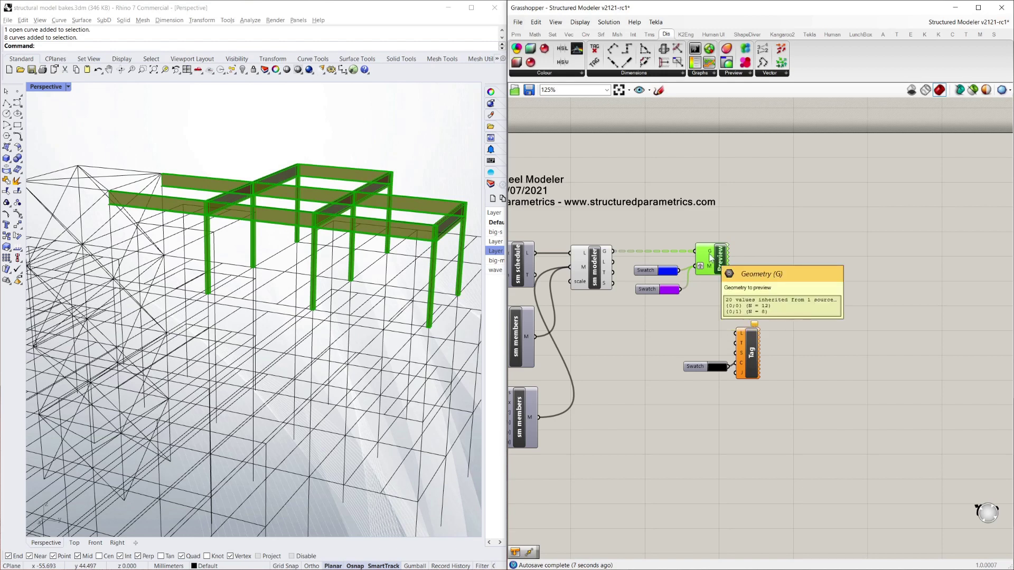
click(736, 243)
right_drag(359, 153, 356, 221)
scroll(356, 222, up, 2)
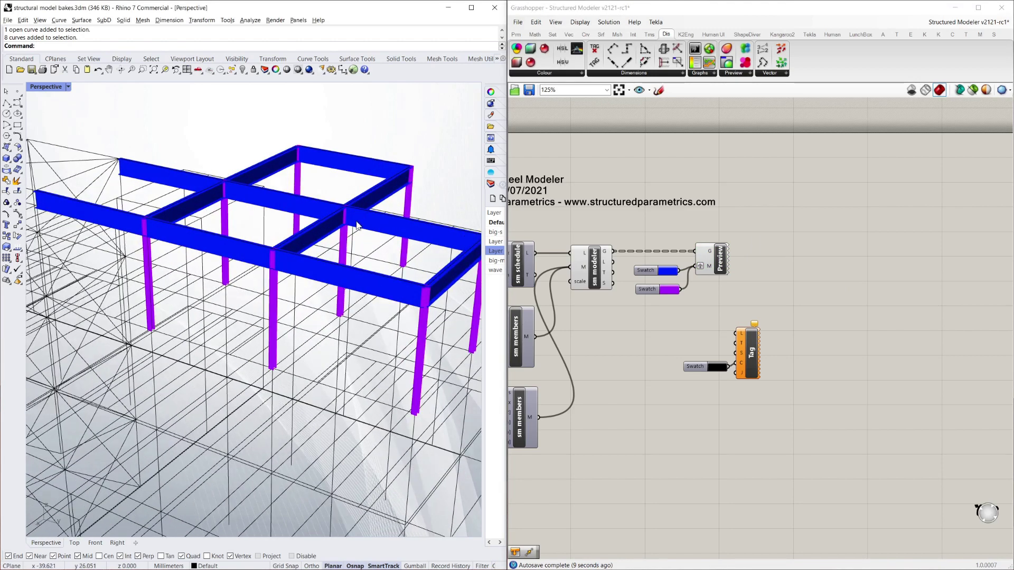
scroll(363, 254, up, 2)
mouse_move(239, 305)
right_down()
mouse_move(226, 301)
mouse_move(237, 296)
right_up()
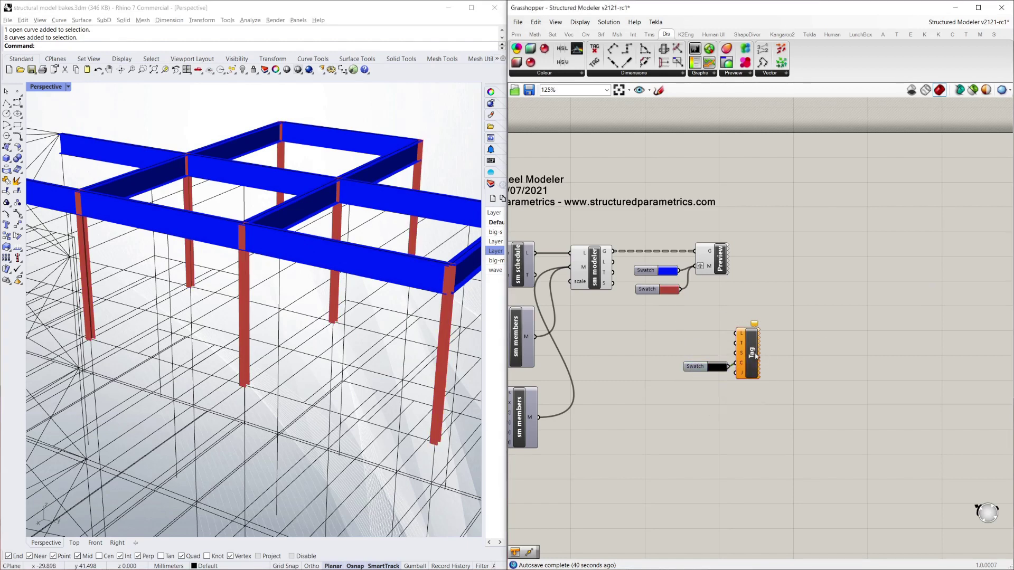
Move the tag component together with its black swatch to just below the Custom Preview
drag(774, 365, 666, 356)
drag(747, 346, 713, 334)
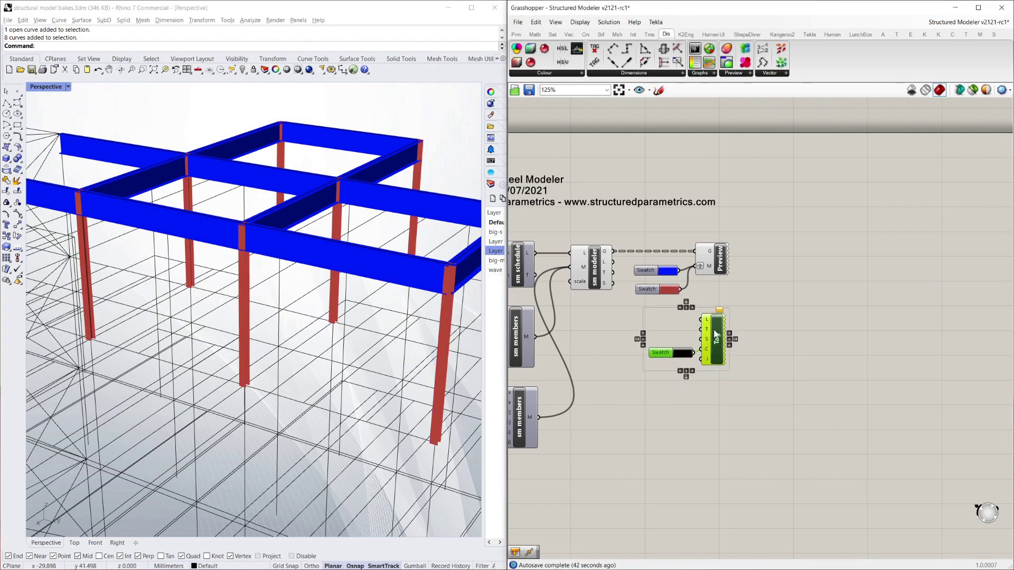
scroll(713, 325, up, 2)
click(623, 331)
Replace the old tag component with a new Text Tag 3D placed beside the black swatch
scroll(561, 309, down, 5)
right_drag(396, 302, 364, 310)
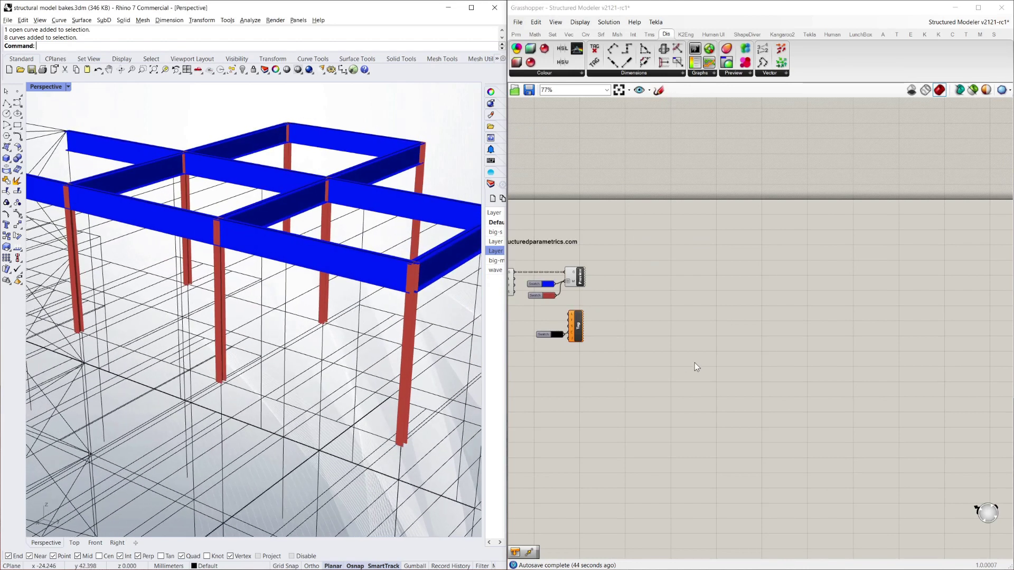
scroll(693, 348, up, 6)
scroll(818, 340, down, 2)
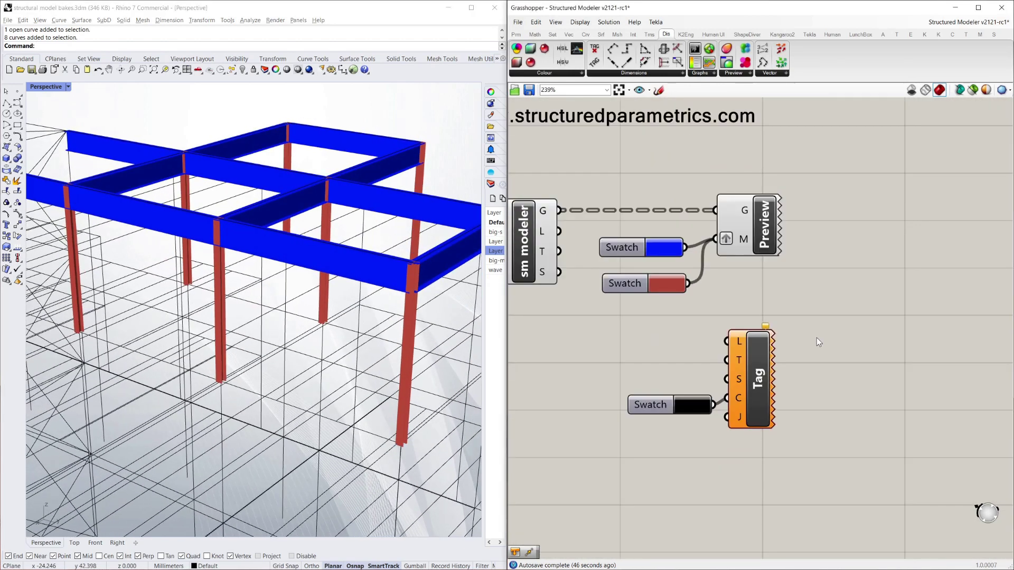
drag(812, 445, 652, 349)
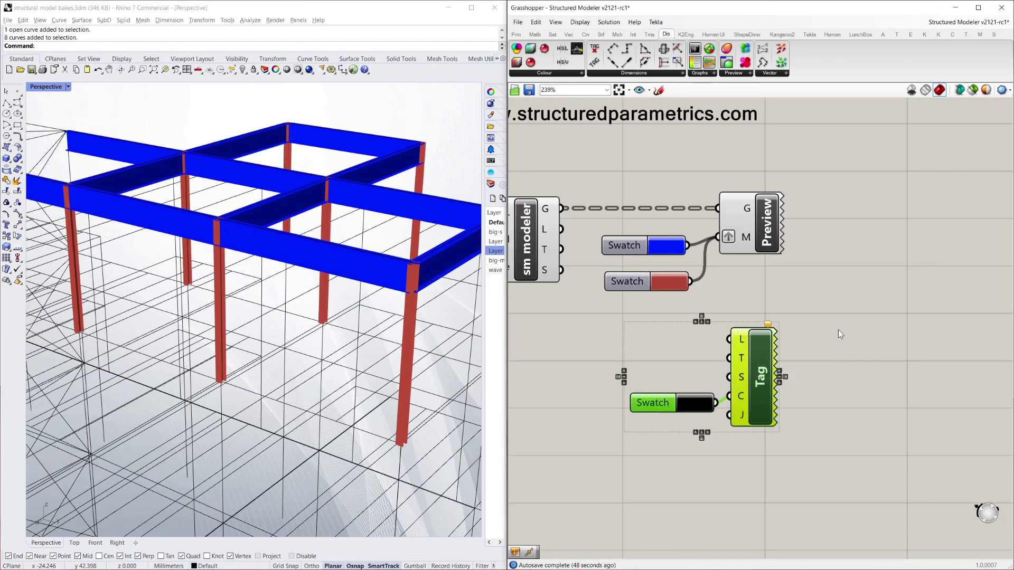
click(837, 335)
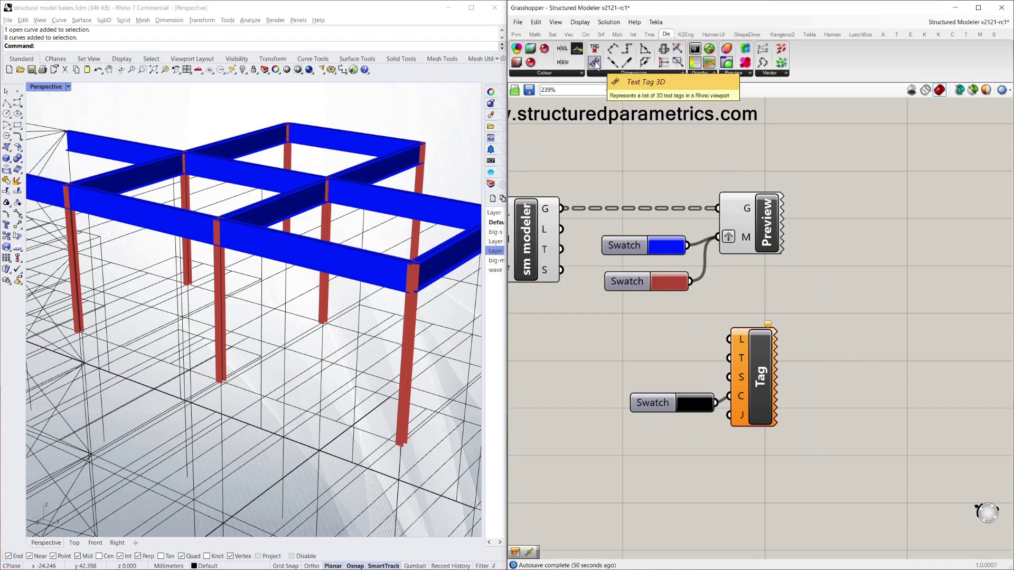
drag(595, 63, 830, 348)
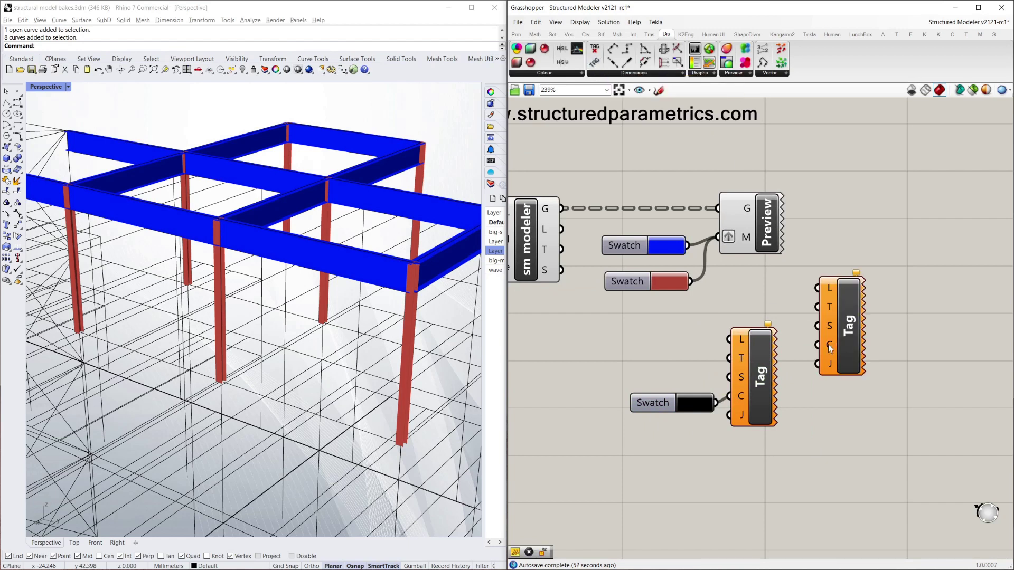
click(766, 371)
key(Delete)
drag(846, 321, 777, 376)
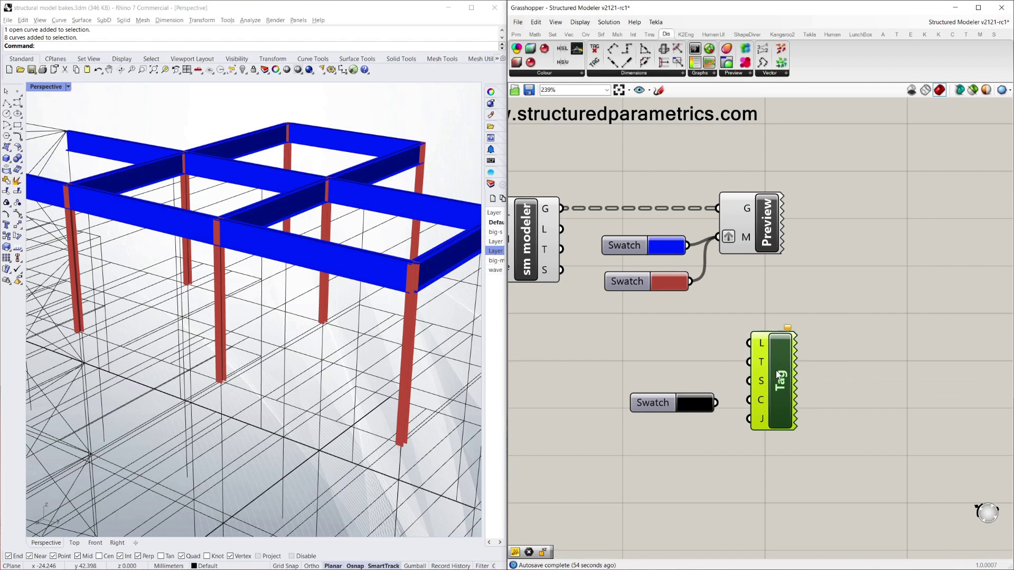
Connect the modeler's L and T outputs to the tag's L and T inputs, and inspect the member tags
mouse_move(547, 231)
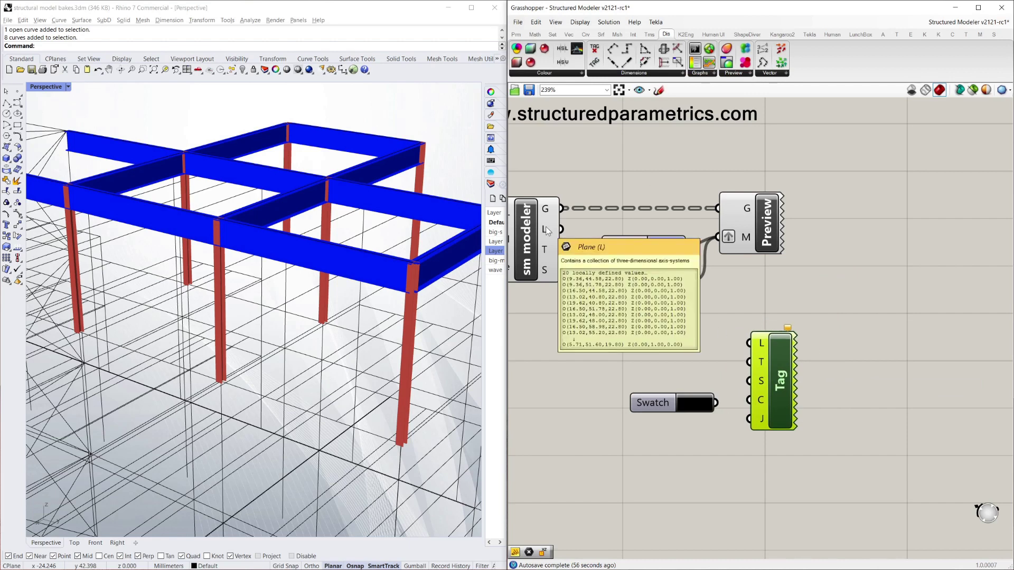
drag(561, 229, 748, 343)
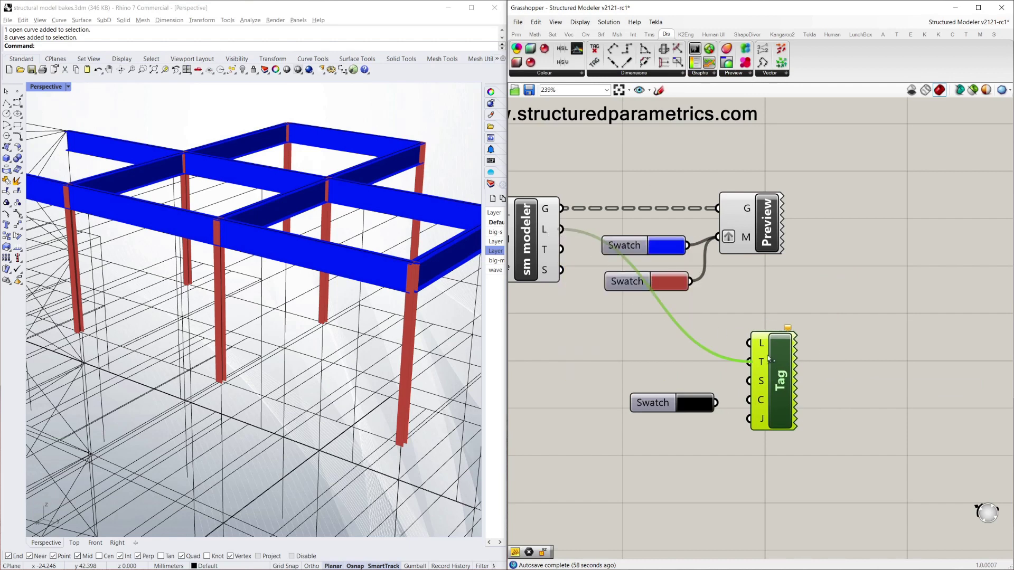
drag(561, 249, 755, 362)
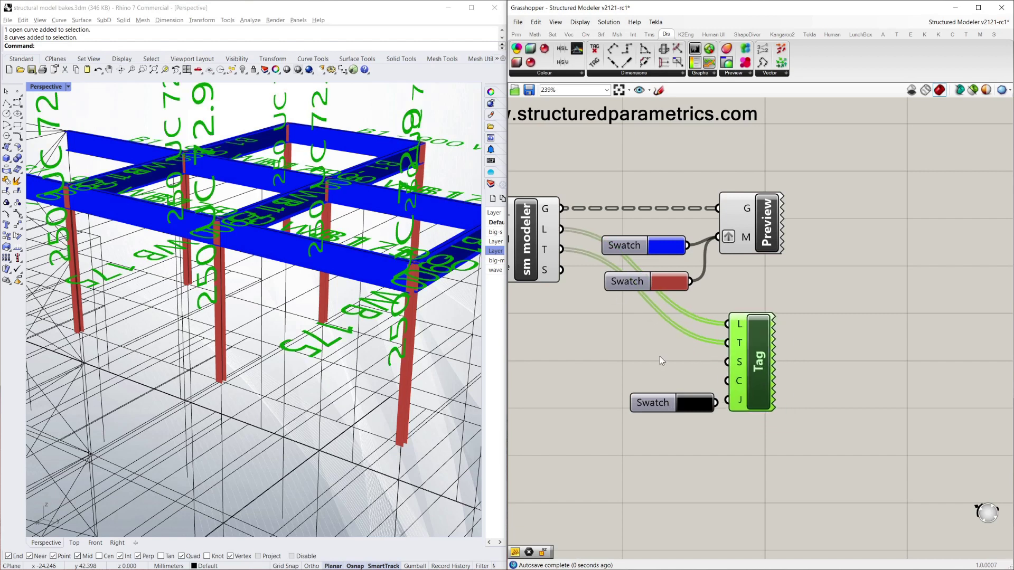
click(660, 358)
click(273, 185)
right_drag(274, 185, 330, 264)
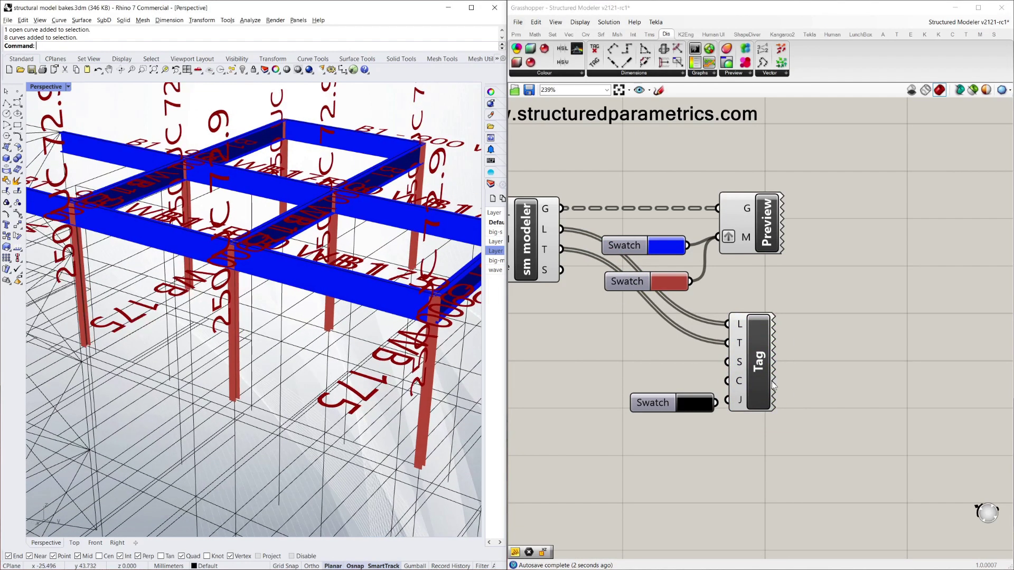
Set the tag's S input to 0.2 and inspect the text size on the beams and columns
right_click(737, 365)
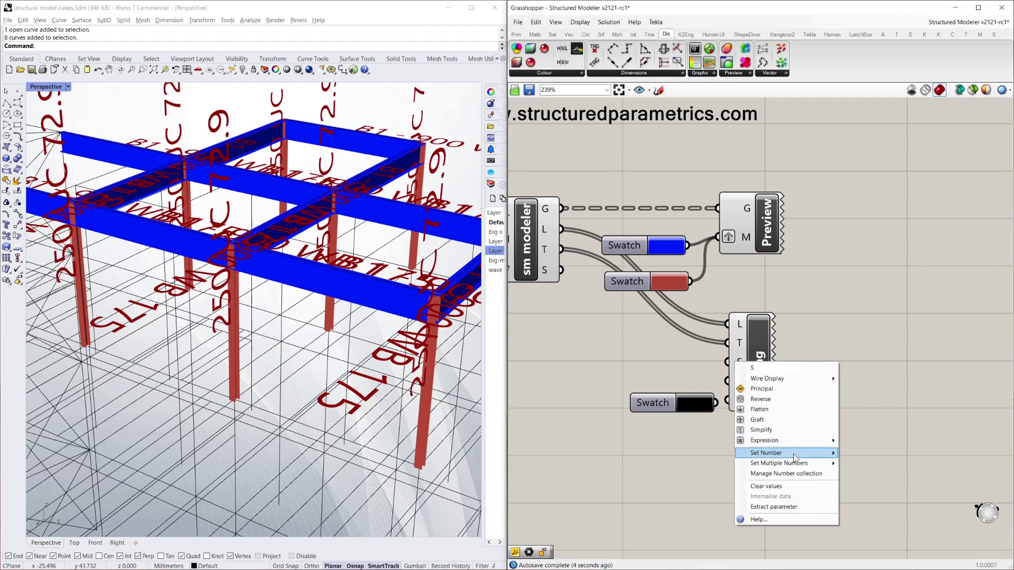
mouse_move(794, 456)
click(870, 456)
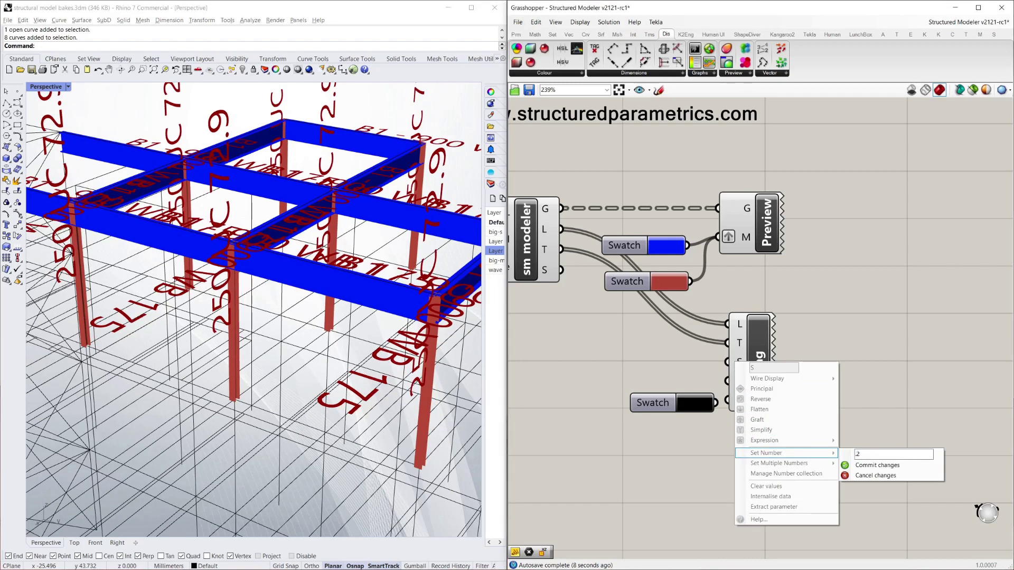
click(852, 465)
right_drag(327, 285, 335, 352)
scroll(338, 311, up, 5)
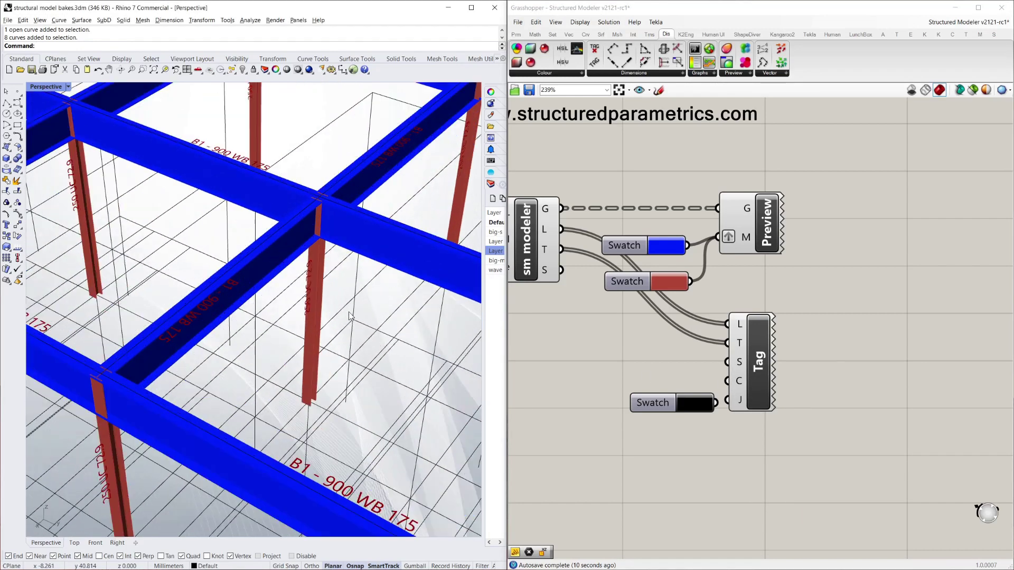
Set the tag's J justification to Bottom Center and check the label positions along the beams from above
right_drag(264, 280, 269, 367)
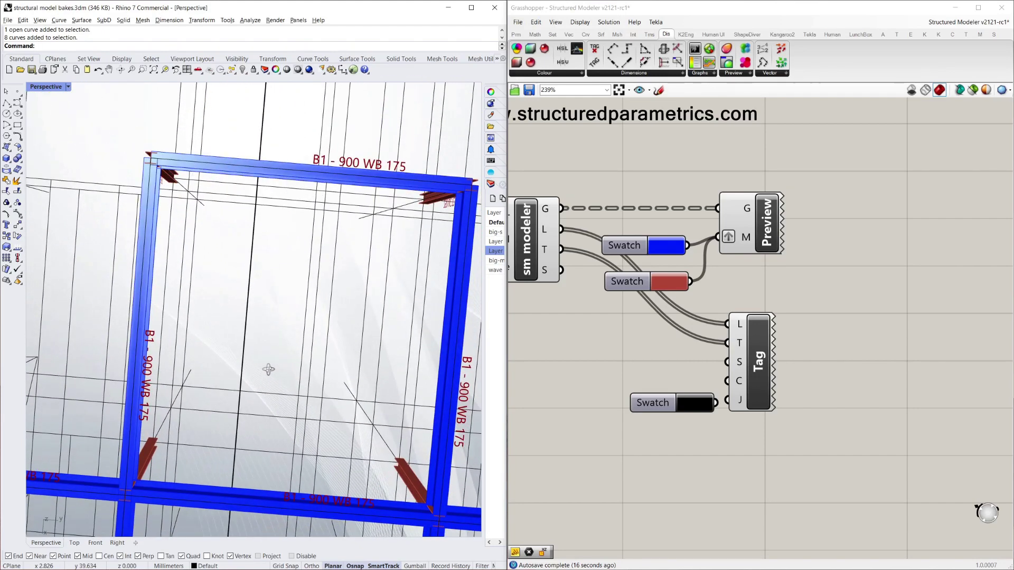
click(731, 373)
right_click(738, 404)
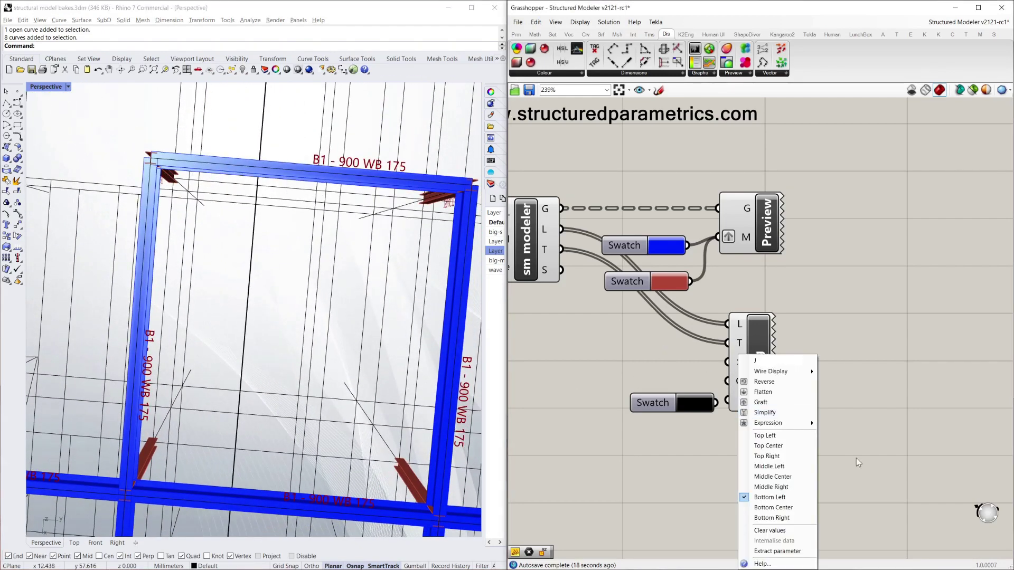
click(797, 509)
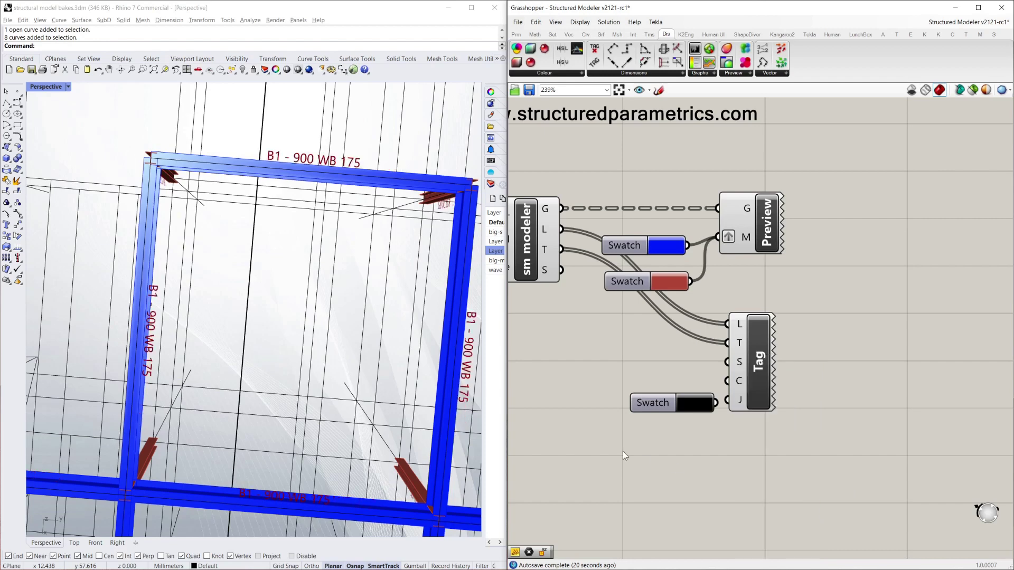
right_drag(373, 271, 364, 311)
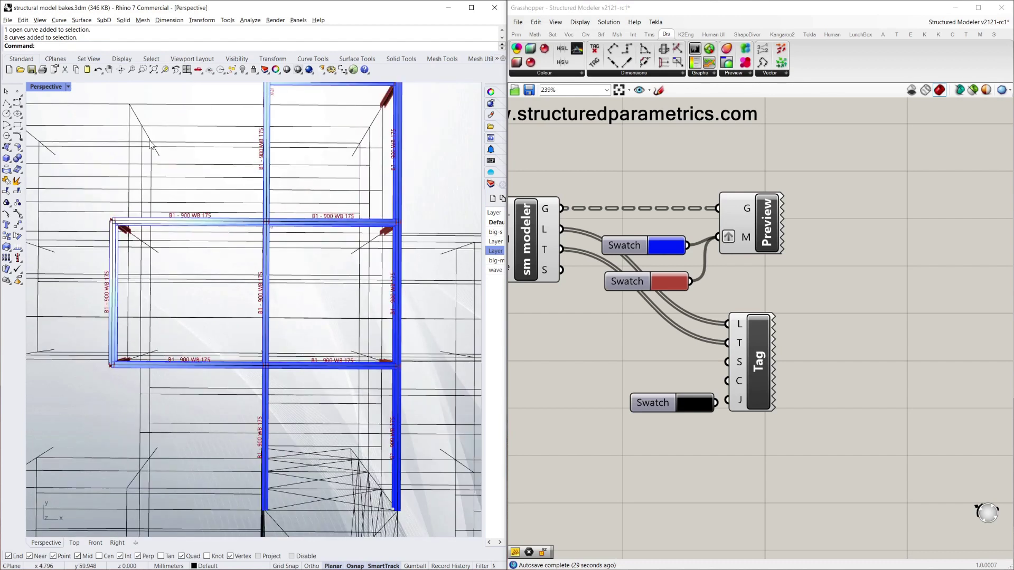
Switch Rhino to the Top view and examine the tagged beams in plan
click(68, 88)
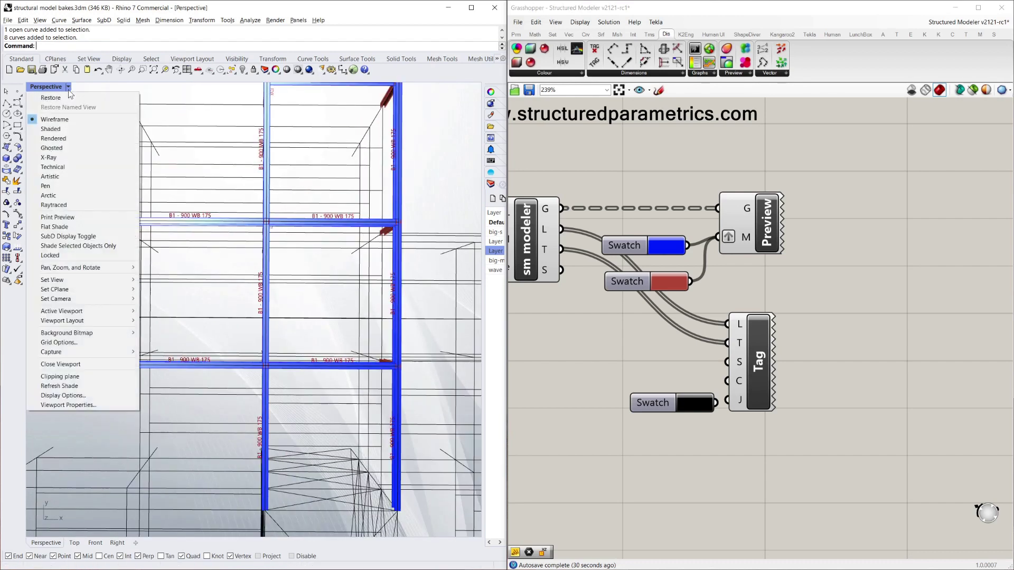
click(218, 113)
click(74, 543)
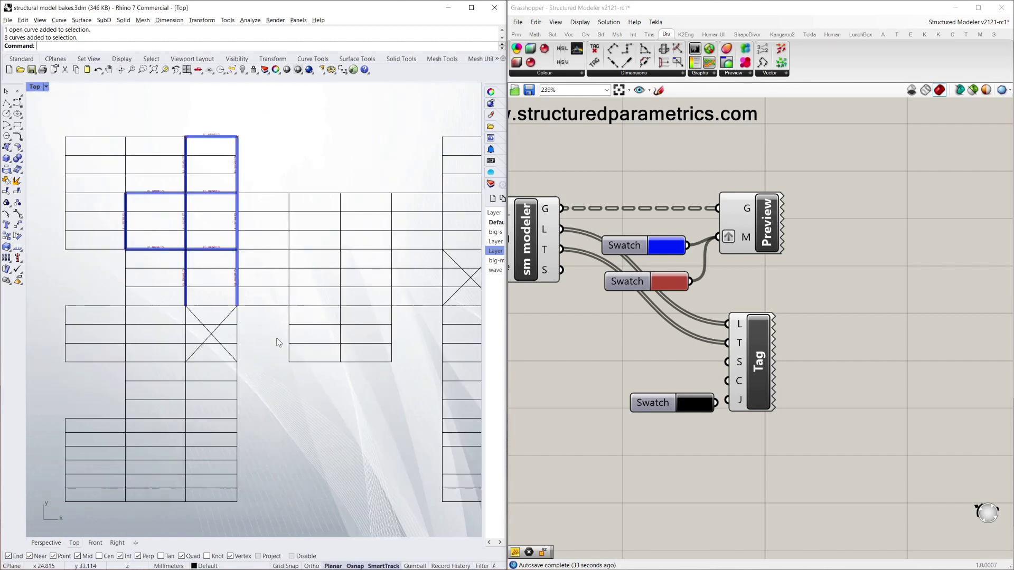
scroll(208, 224, up, 3)
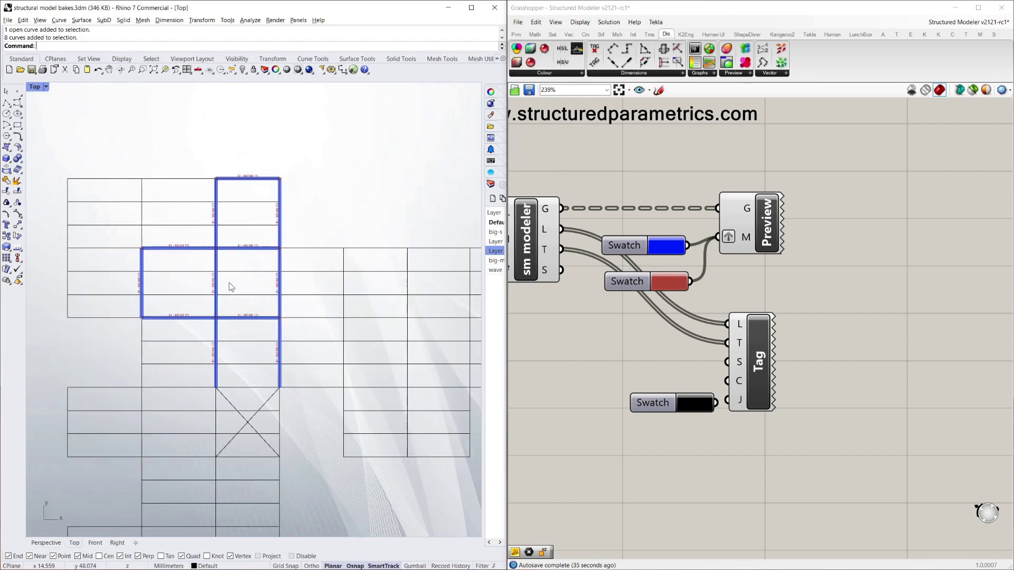
scroll(231, 287, up, 5)
scroll(290, 217, down, 4)
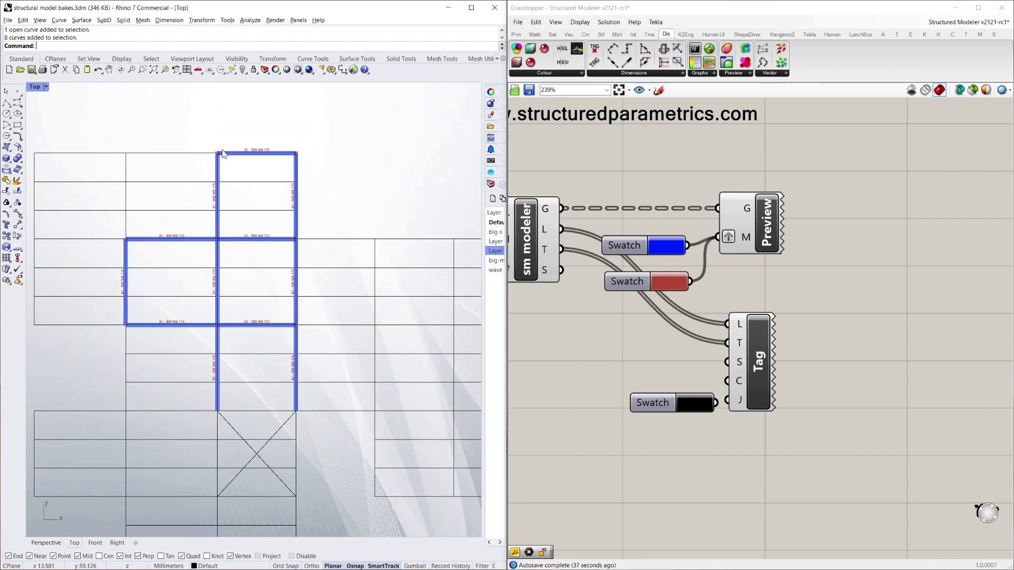
scroll(246, 150, up, 3)
scroll(266, 153, down, 5)
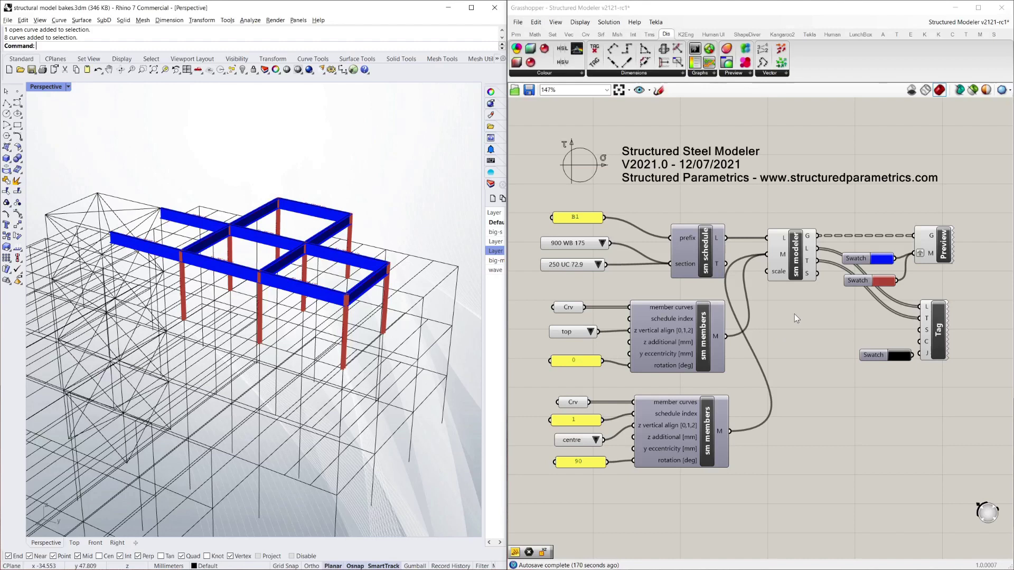
Inspect the data held in the steel modeler's S output and review the whole definition
scroll(860, 284, up, 3)
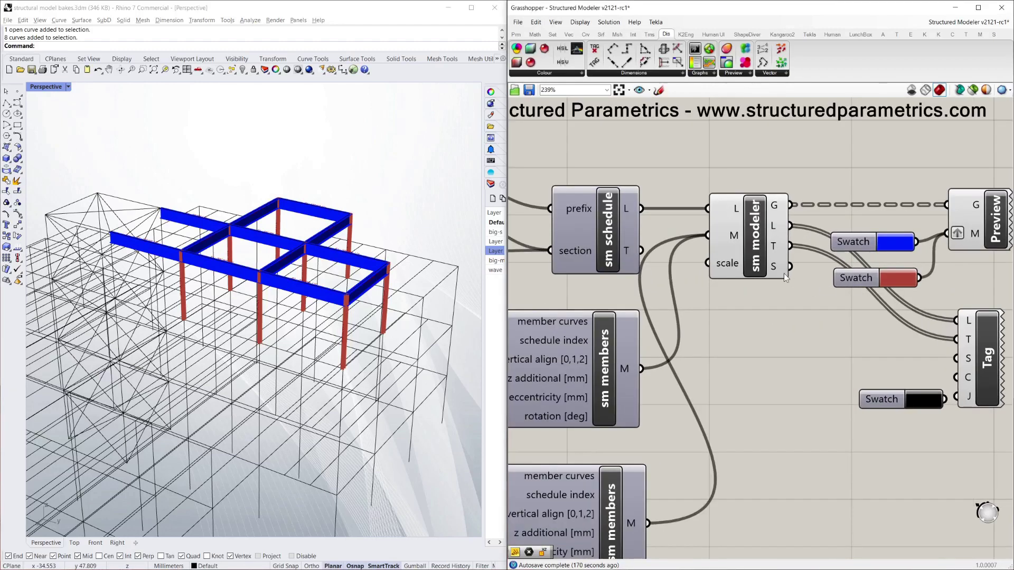
mouse_move(775, 269)
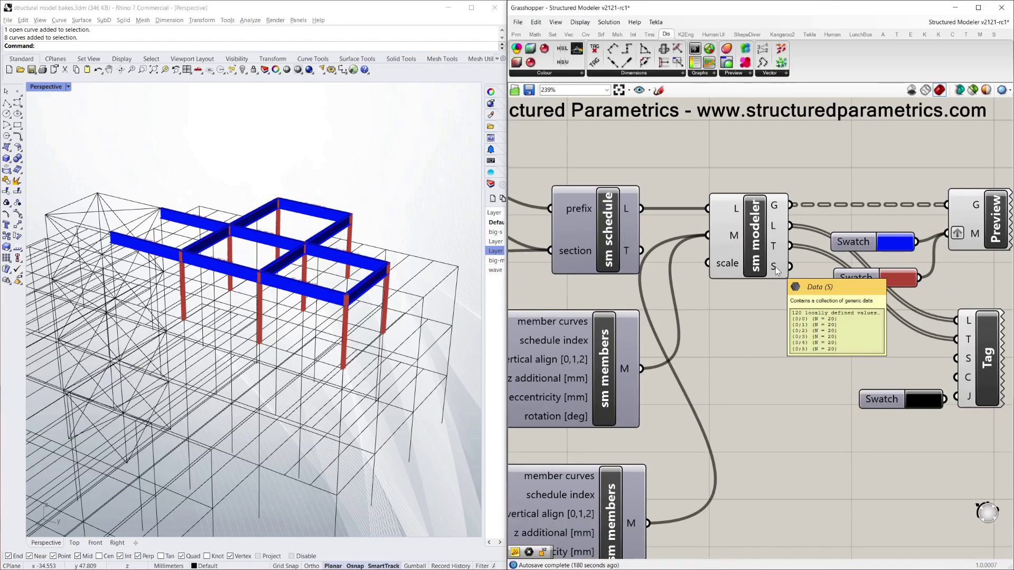
scroll(755, 342, down, 3)
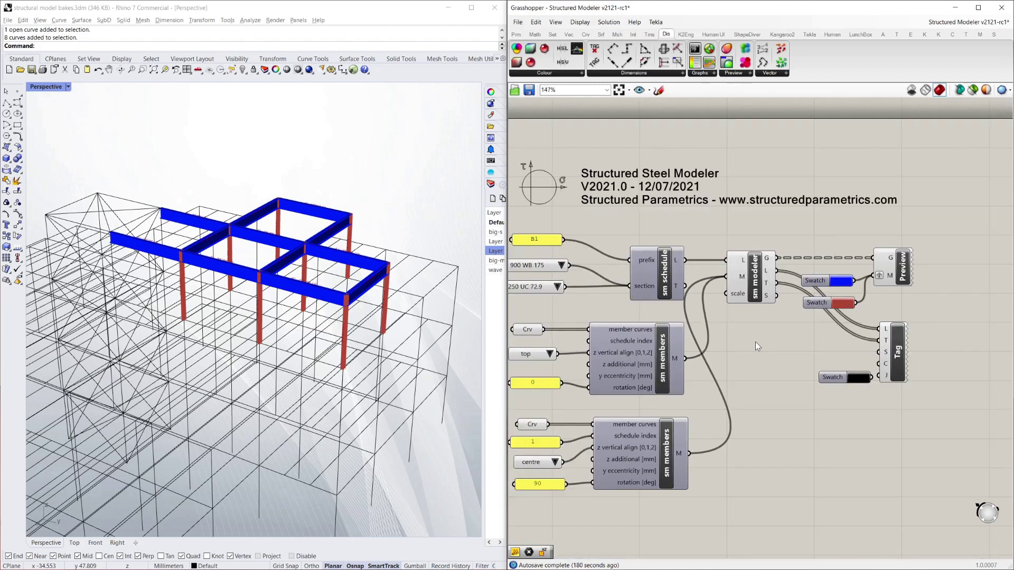
scroll(755, 342, up, 2)
right_drag(758, 370, 780, 346)
scroll(779, 350, down, 3)
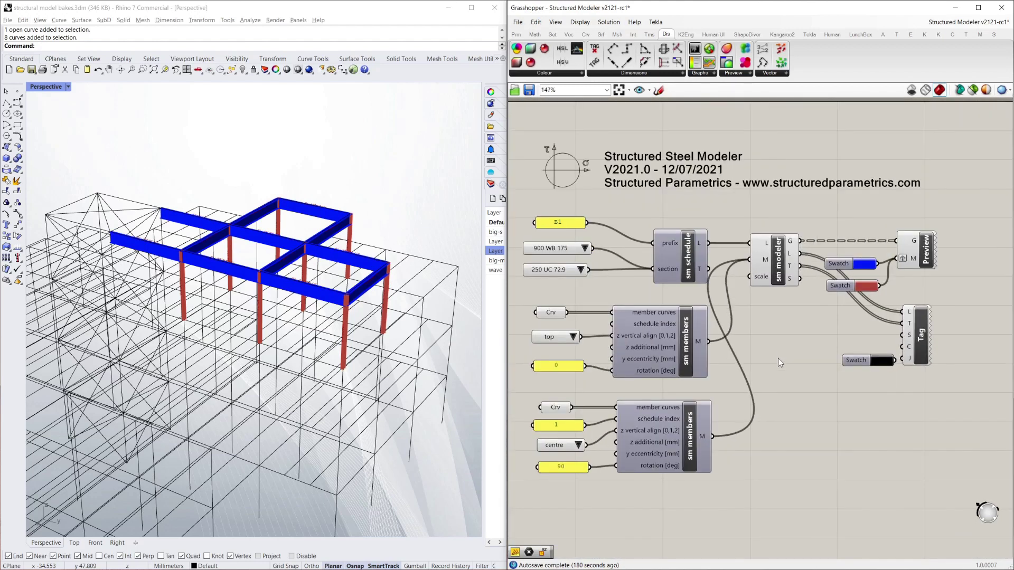
scroll(777, 354, up, 1)
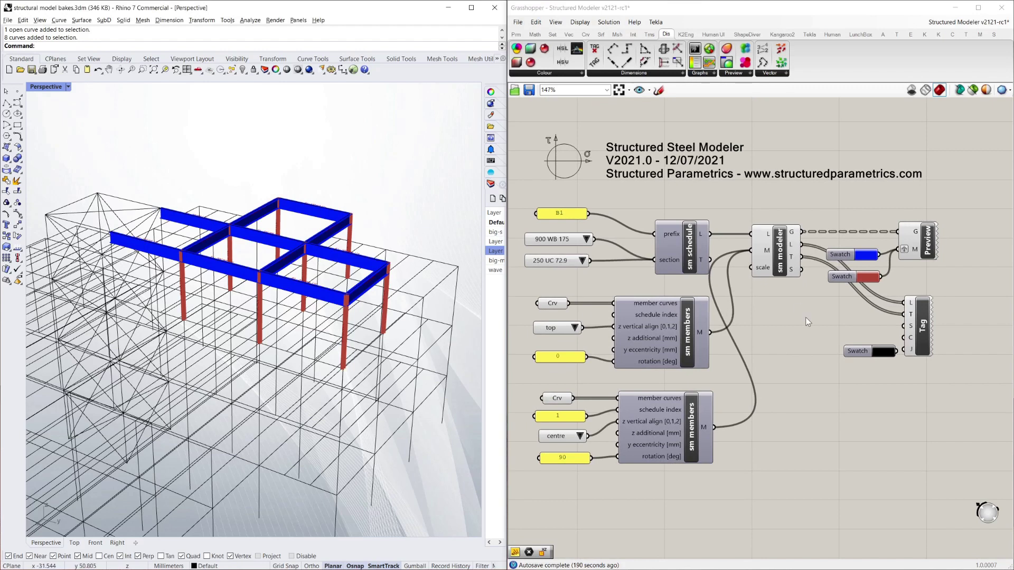
Select the column centrelines on every storey in Rhino's Right view, removing the cross-bracing between them from the selection
mouse_move(437, 236)
right_down()
mouse_move(422, 238)
mouse_move(441, 220)
right_up()
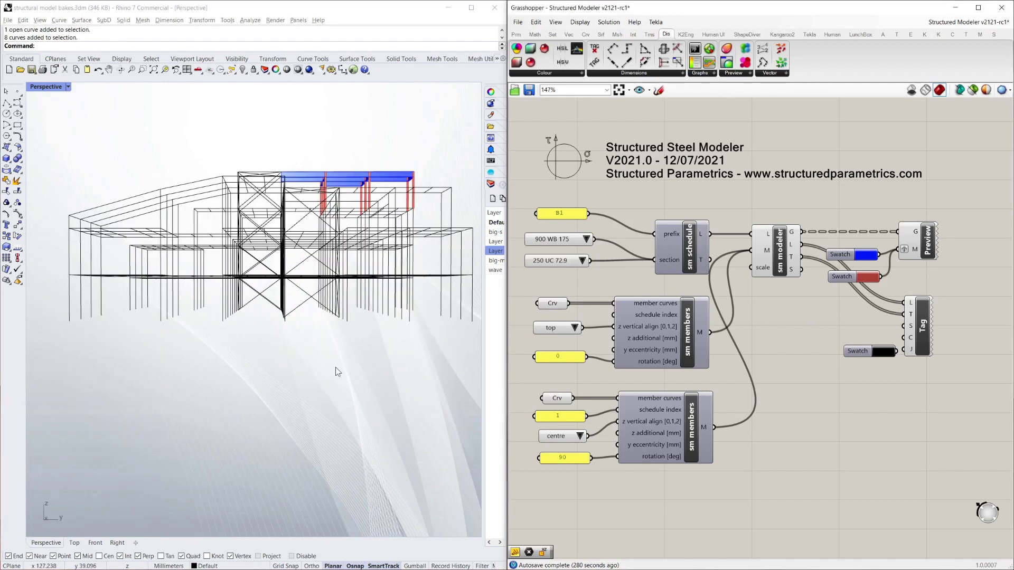
right_drag(334, 369, 258, 525)
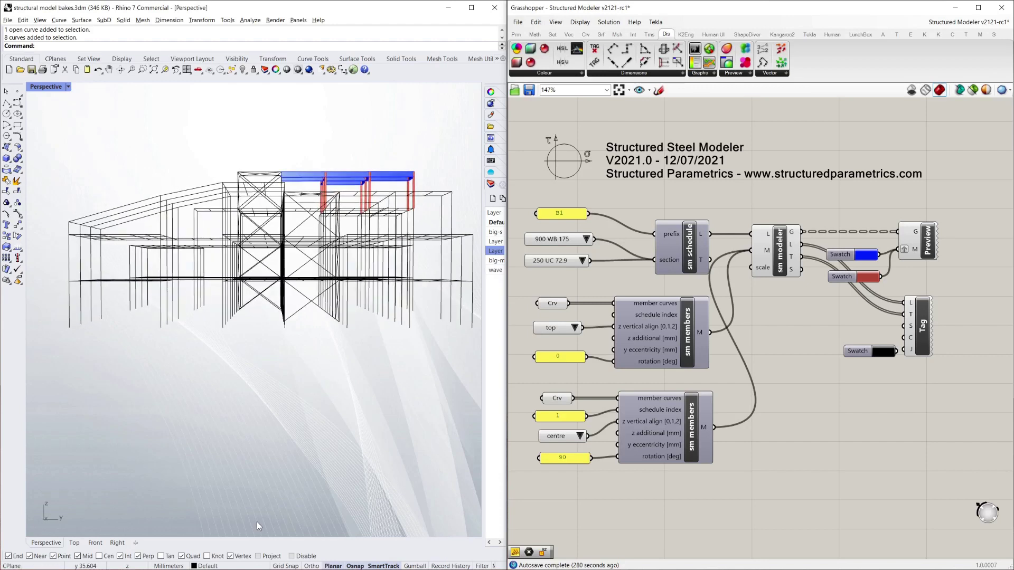
click(118, 543)
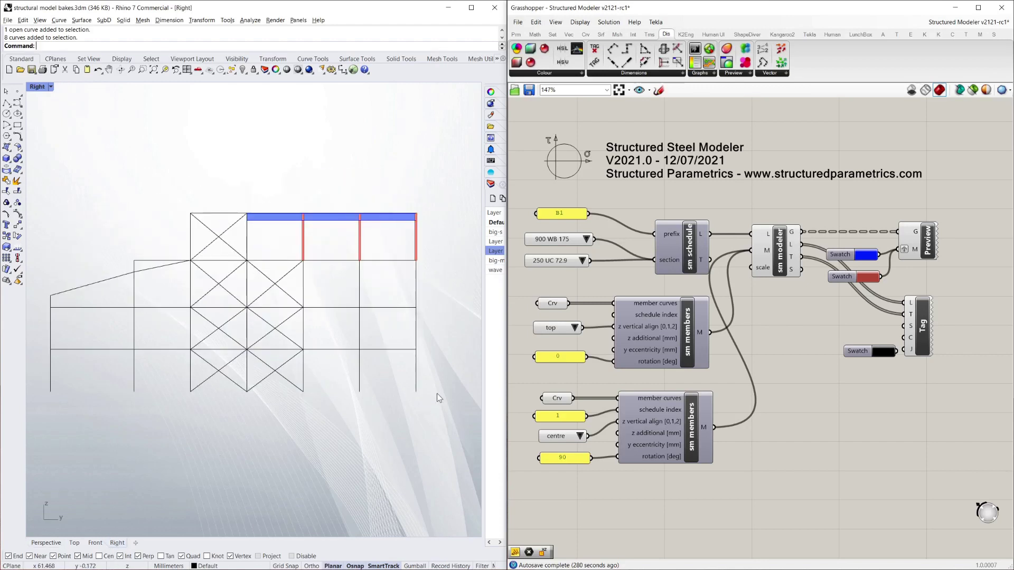
drag(438, 397, 37, 375)
drag(439, 332, 59, 328)
drag(415, 297, 44, 300)
drag(425, 241, 170, 255)
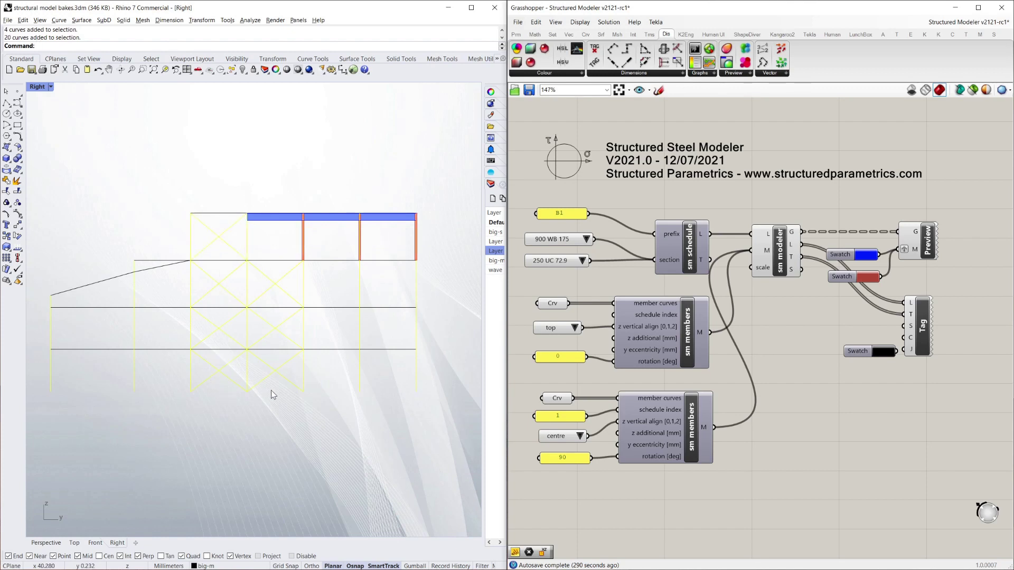
ctrl+drag(281, 393, 266, 359)
ctrl+drag(223, 392, 208, 232)
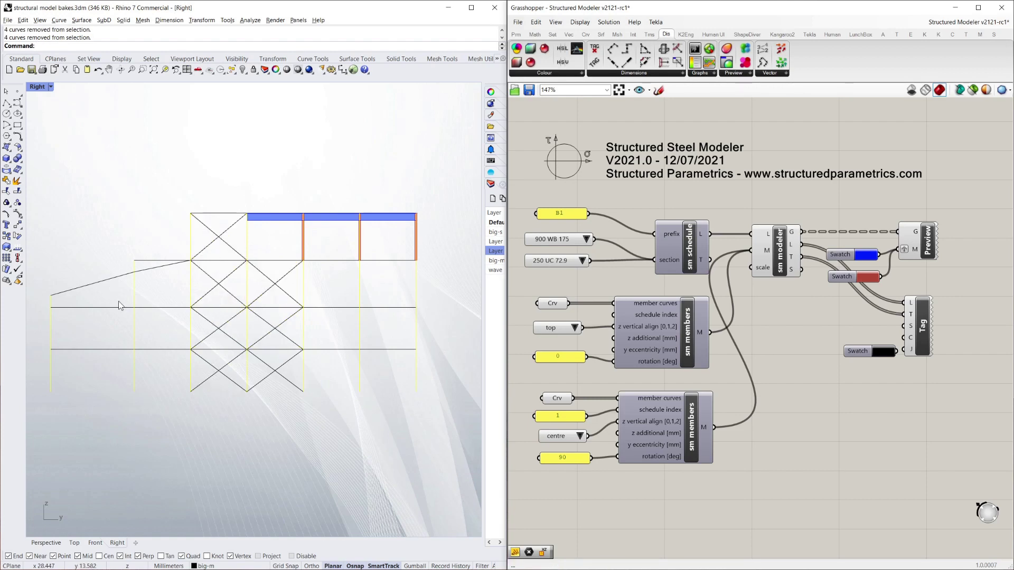
Deselect the cross-bracing diagonals in both braced bays in the Front view, keeping only the columns selected
click(95, 542)
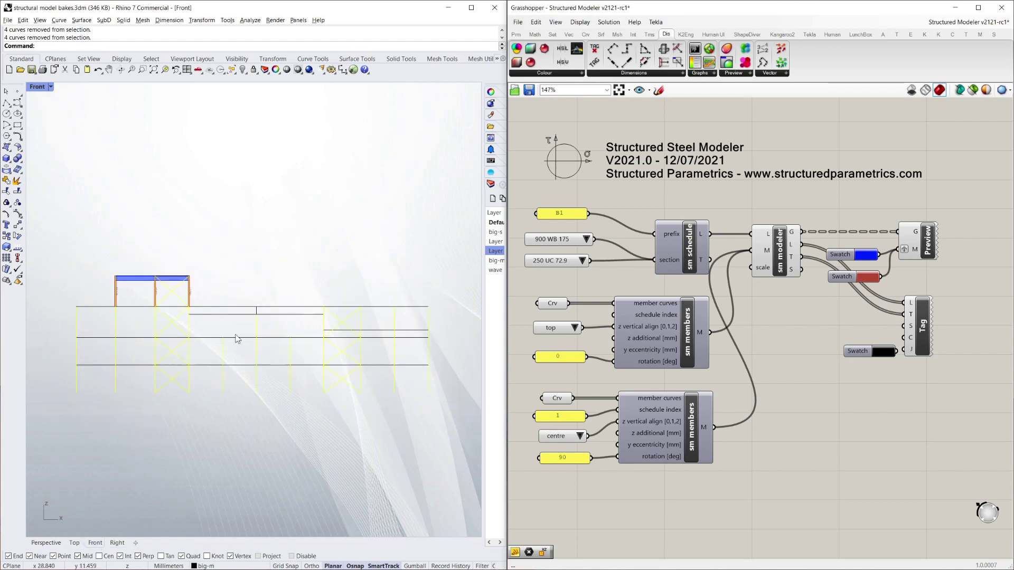
ctrl+drag(194, 416, 187, 388)
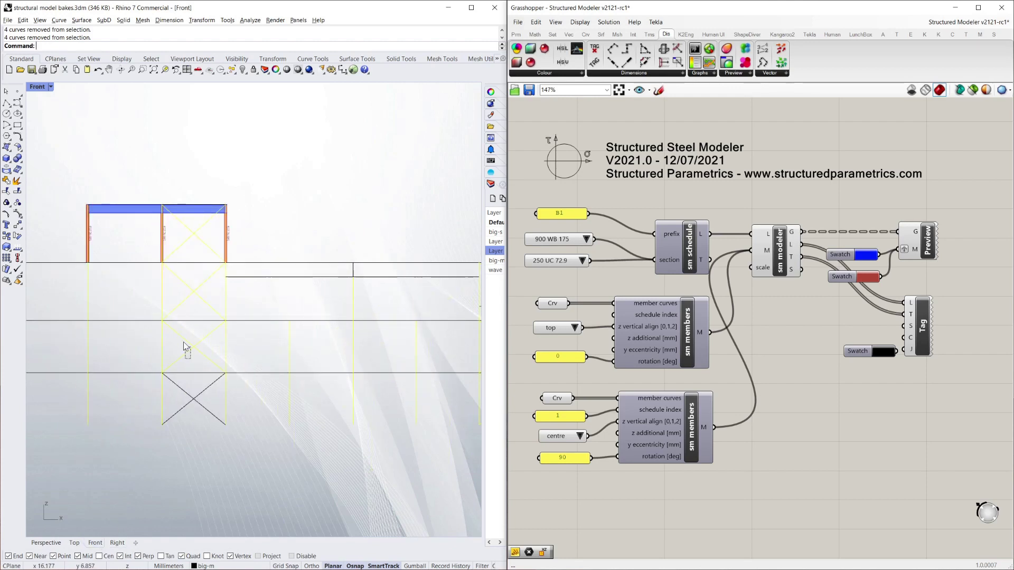
ctrl+drag(179, 278, 182, 226)
scroll(147, 296, down, 8)
scroll(349, 334, up, 6)
scroll(287, 351, up, 6)
ctrl+drag(234, 415, 217, 382)
ctrl+drag(239, 328, 217, 289)
ctrl+drag(233, 236, 232, 225)
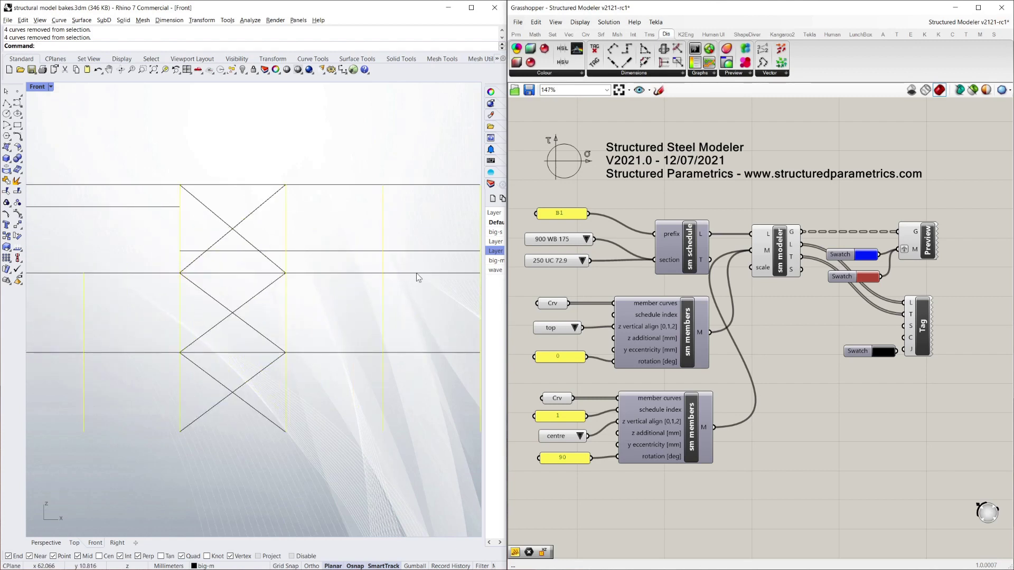
Assign the selected columns as multiple curves to the second members component's Crv parameter and inspect the model in perspective
right_click(557, 404)
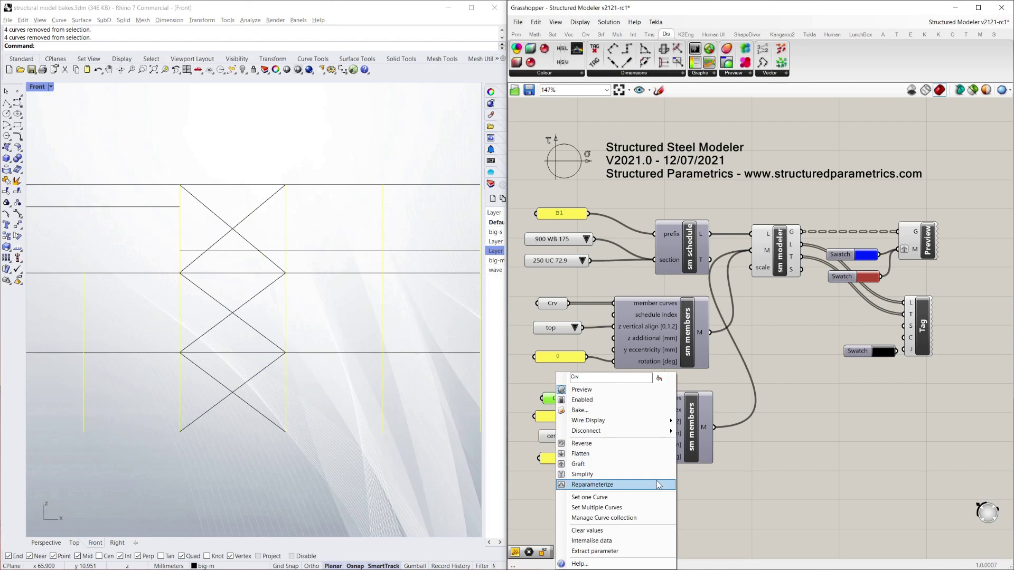
click(632, 508)
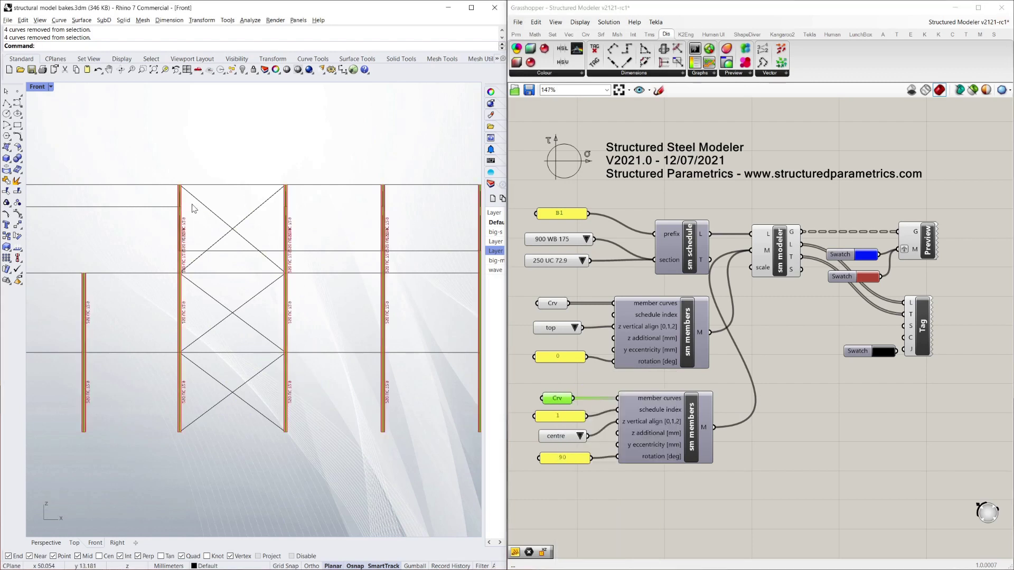
click(46, 542)
right_drag(321, 370, 285, 377)
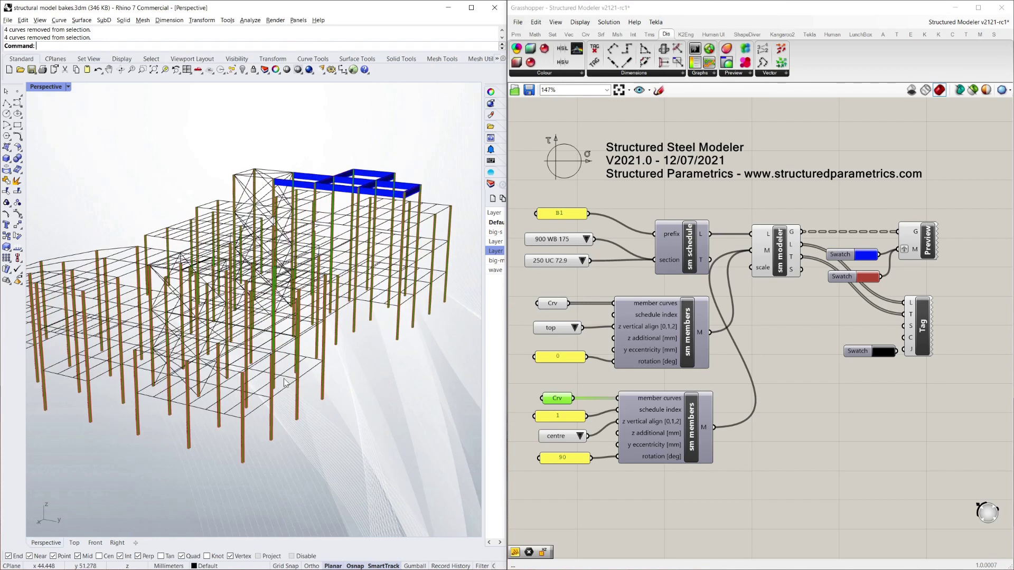
scroll(224, 308, down, 3)
click(545, 285)
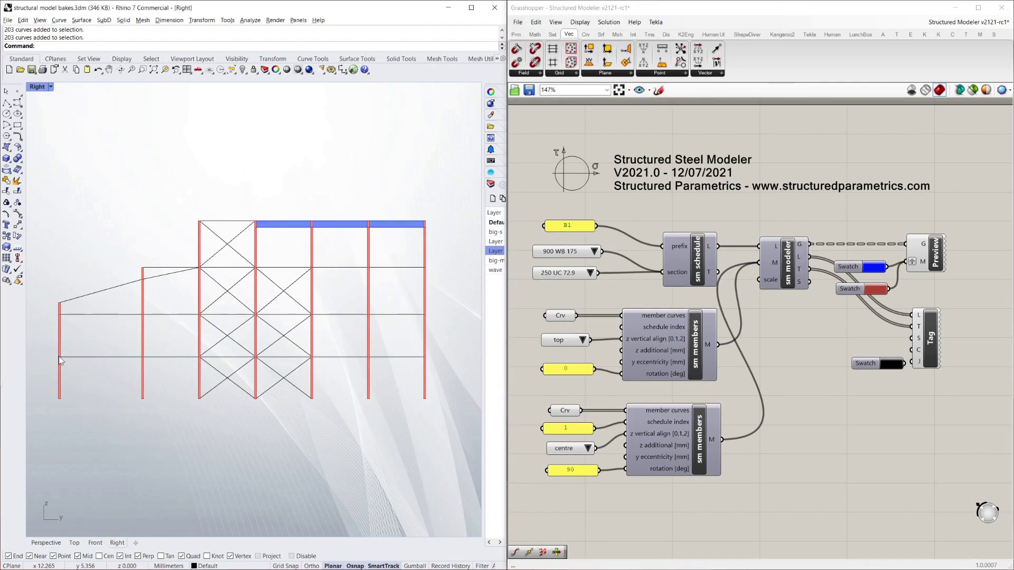
Select all horizontal and sloping beam centrelines in the Right view and set them as multiple curves in the first members component's Crv parameter
drag(60, 360, 443, 363)
shift+drag(95, 316, 463, 337)
shift+drag(112, 261, 423, 267)
shift+drag(150, 207, 443, 228)
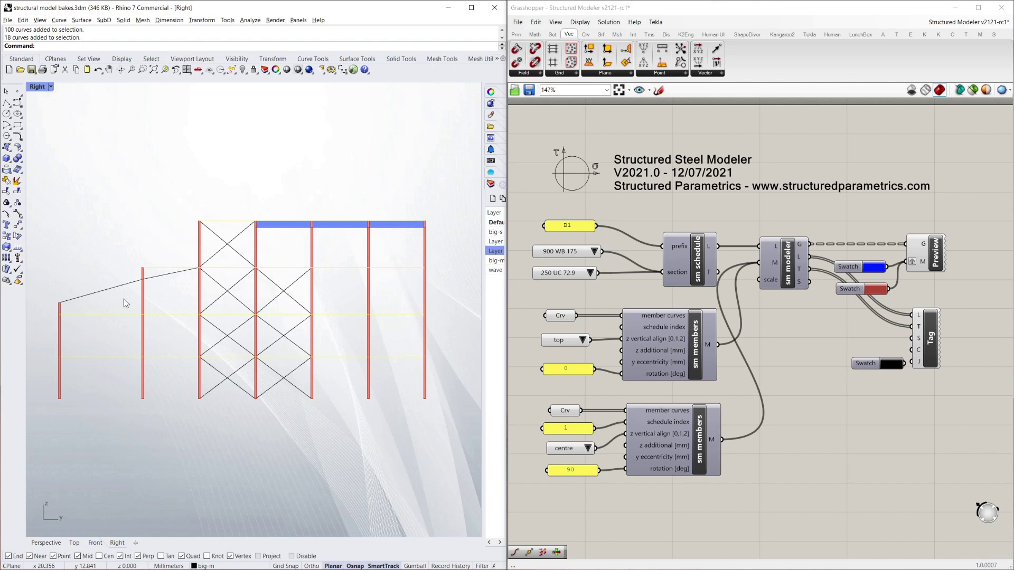
shift+drag(123, 299, 156, 279)
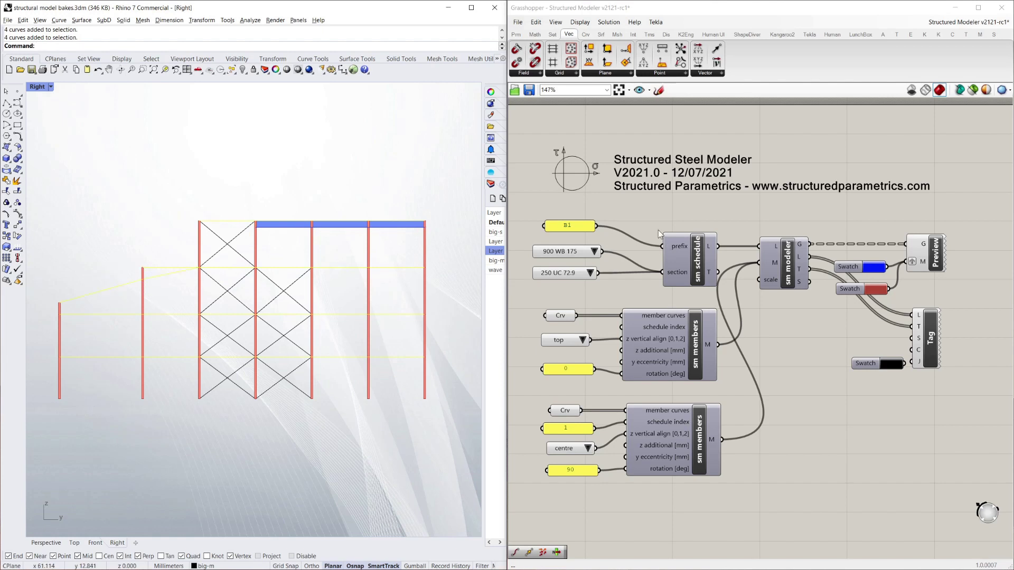
right_click(560, 316)
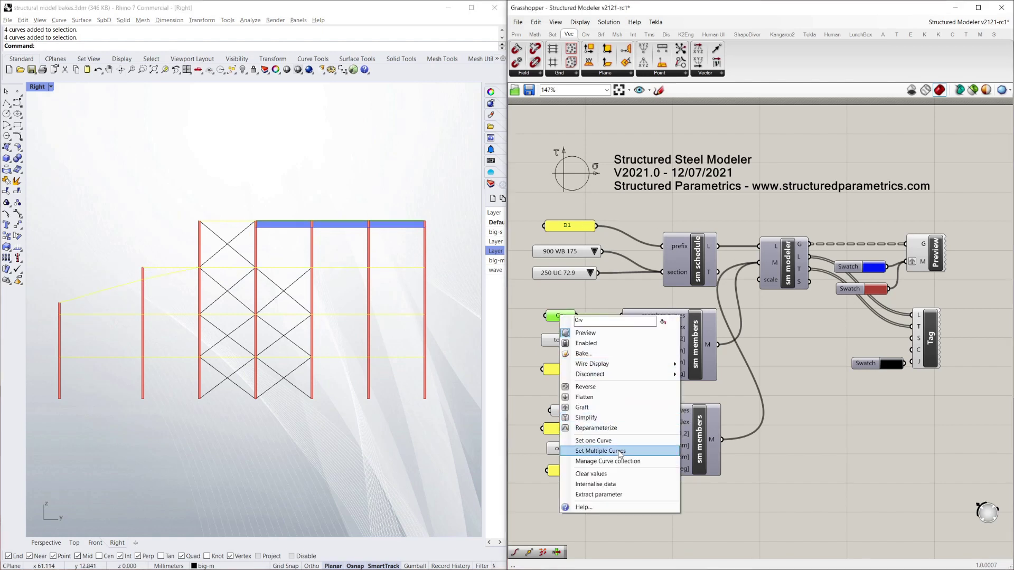
click(597, 452)
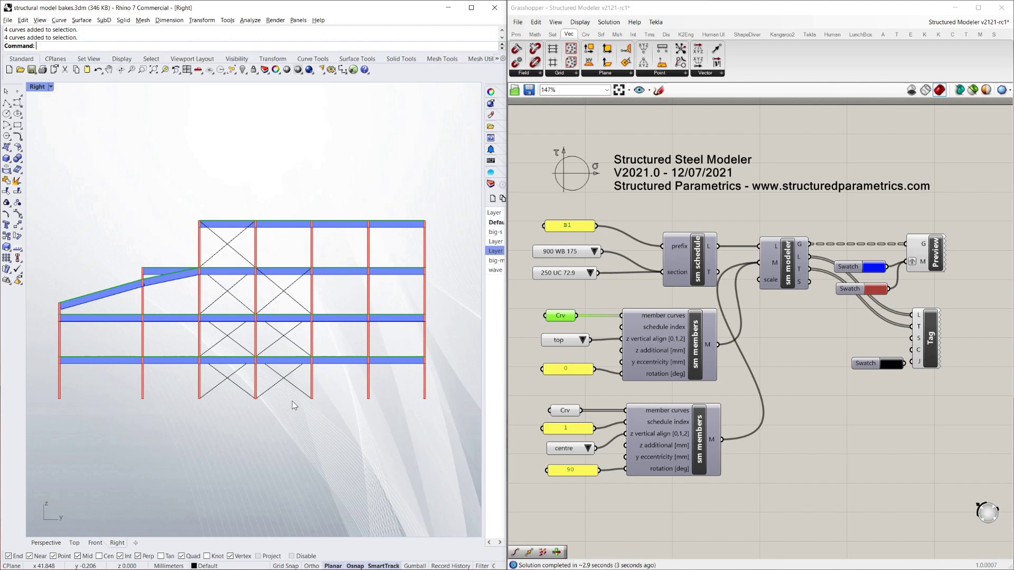
Select the cross-bracing diagonals on every storey of the two braced bays in the Right view
drag(292, 400, 274, 370)
drag(216, 388, 217, 331)
drag(287, 348, 280, 338)
drag(289, 318, 273, 289)
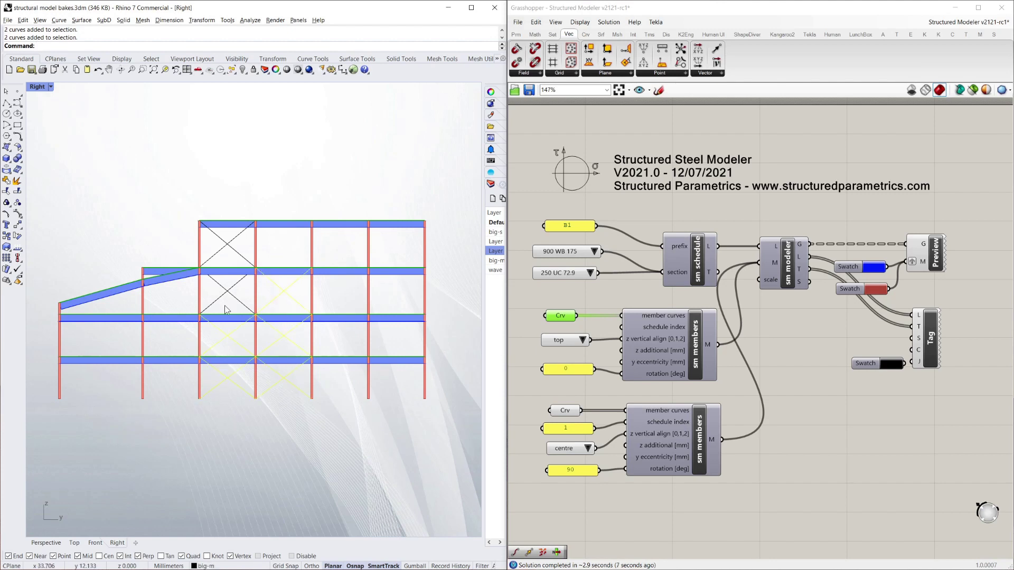
drag(229, 316, 213, 288)
drag(227, 254, 219, 241)
Add the cross-bracing diagonals of both braced bays in the Front view to the selection
click(95, 543)
scroll(348, 364, down, 8)
scroll(317, 369, up, 5)
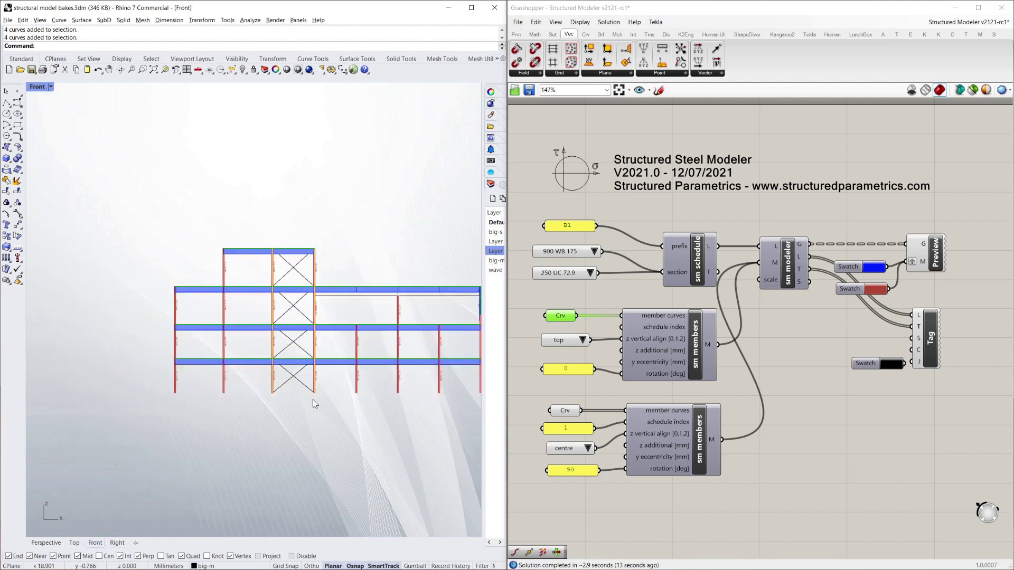
shift+drag(297, 400, 285, 262)
scroll(268, 307, down, 6)
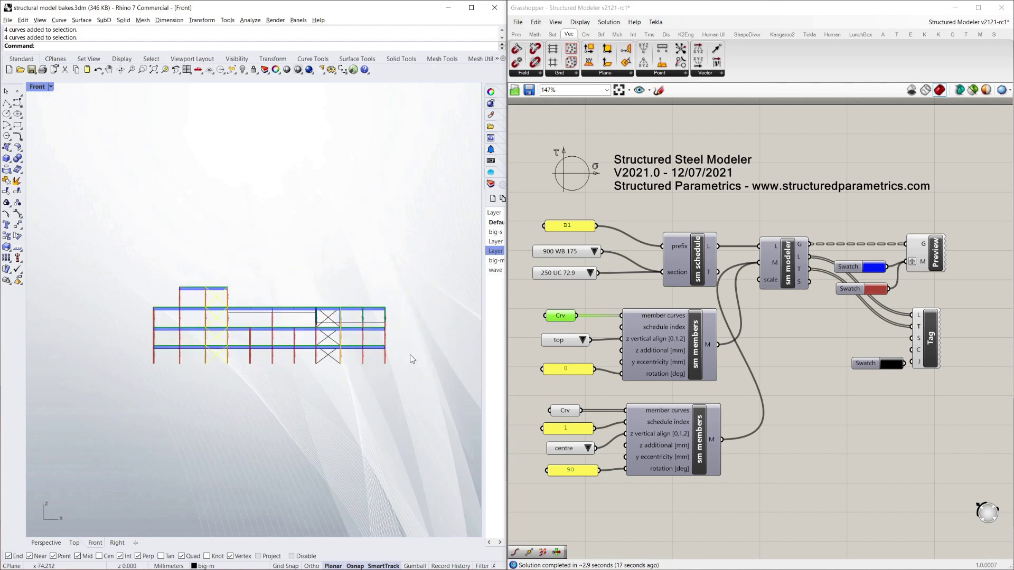
scroll(380, 349, up, 6)
shift+drag(292, 380, 295, 301)
click(299, 295)
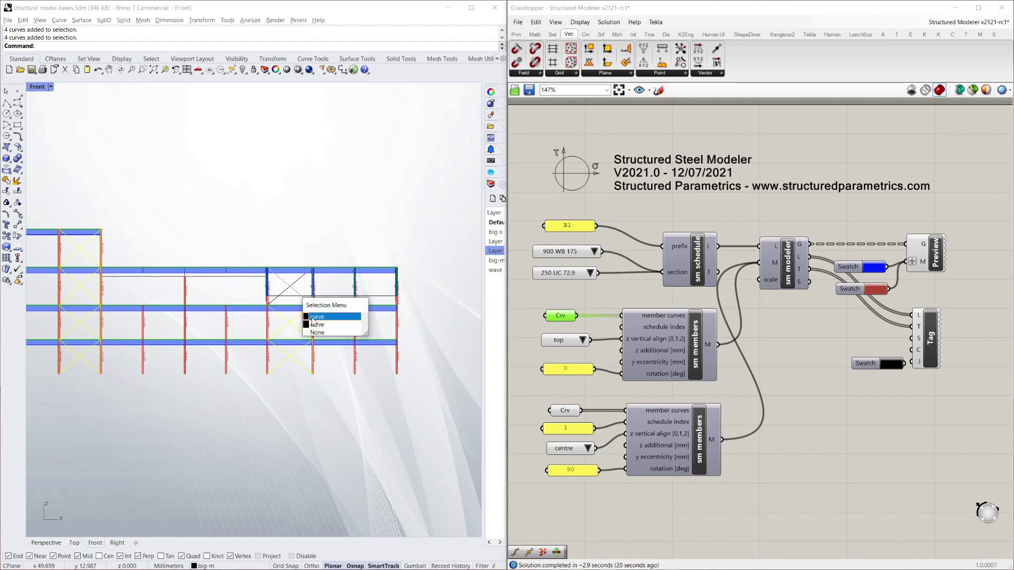
click(314, 317)
scroll(287, 291, up, 3)
click(292, 285)
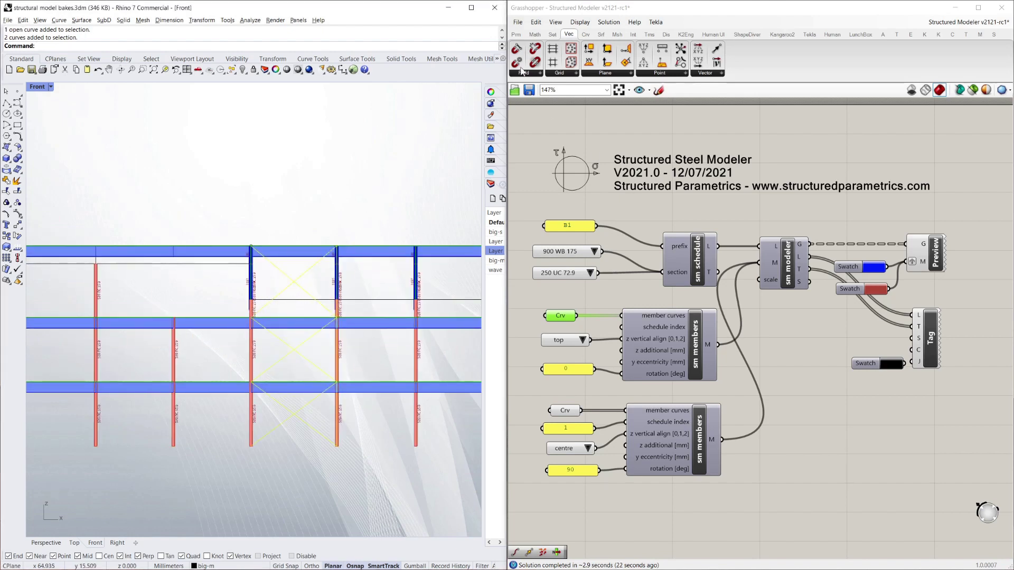
Add a Curve parameter below the column inputs and set the selected bracing diagonals as its multiple curves
click(516, 34)
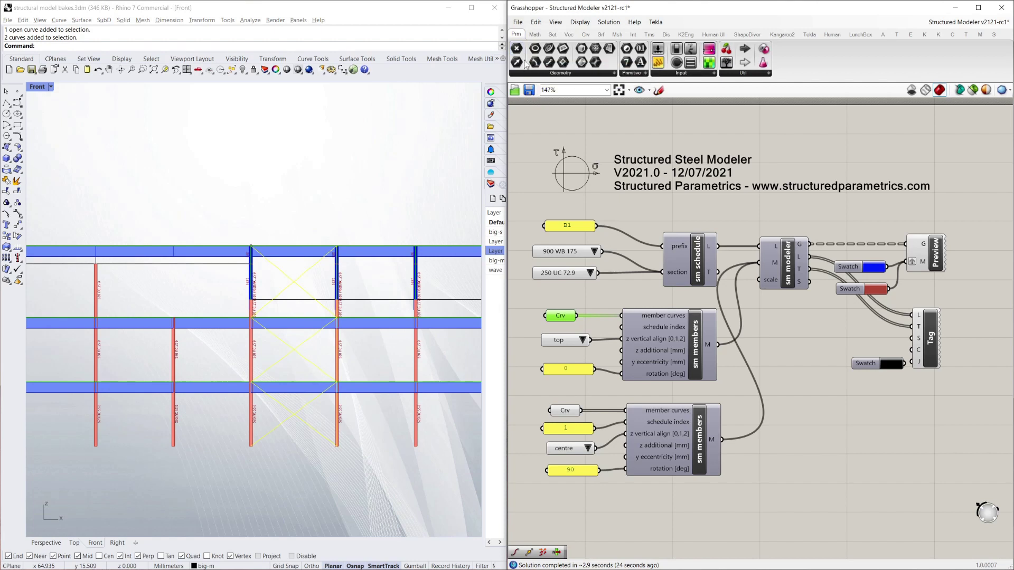
double_click(820, 443)
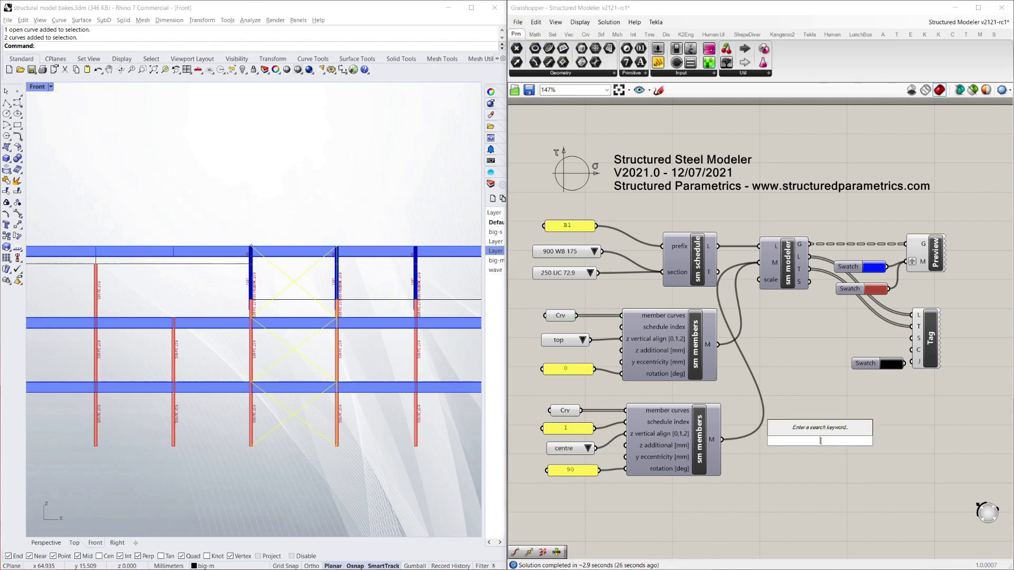
text(crv)
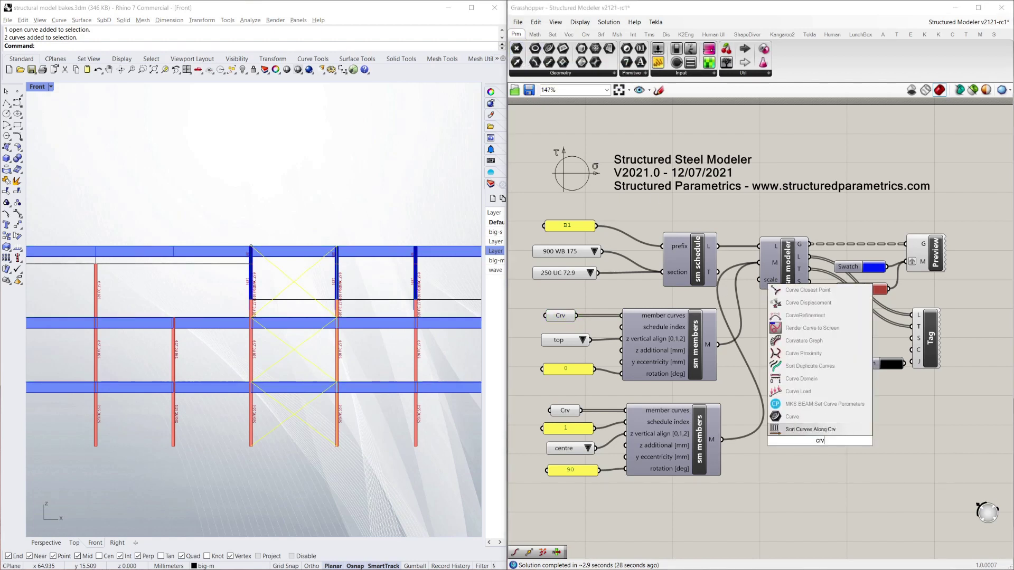
click(792, 416)
drag(820, 443, 575, 512)
right_click(577, 515)
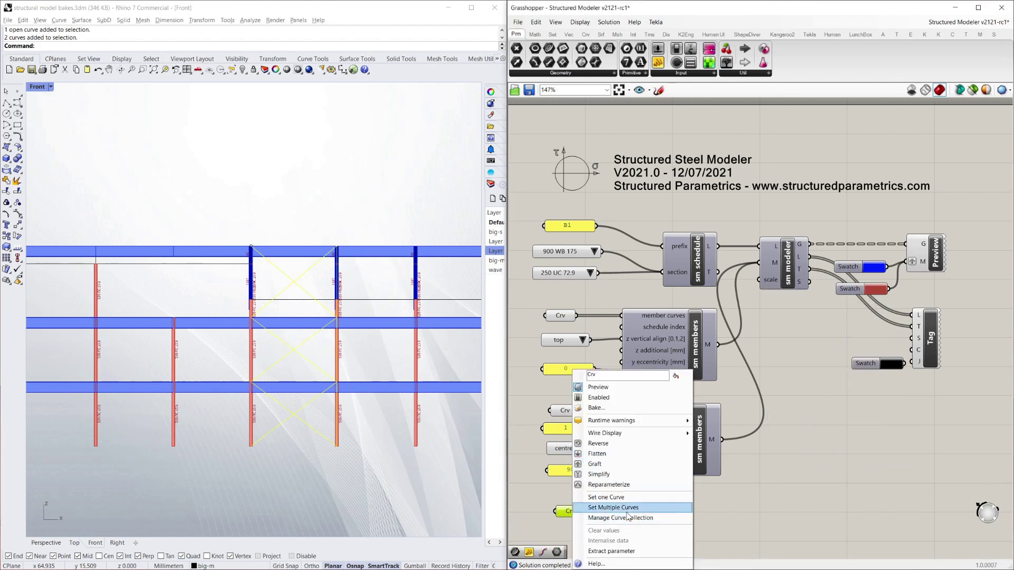
click(628, 513)
click(644, 484)
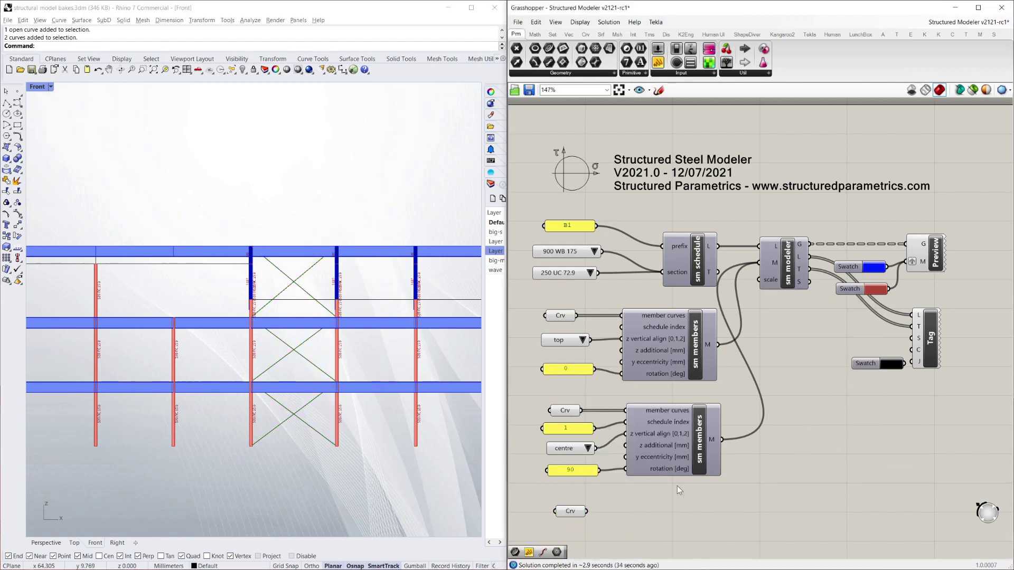
Duplicate the column sm members component below the original and connect the bracing Crv parameter to its member curves input
scroll(672, 430, down, 4)
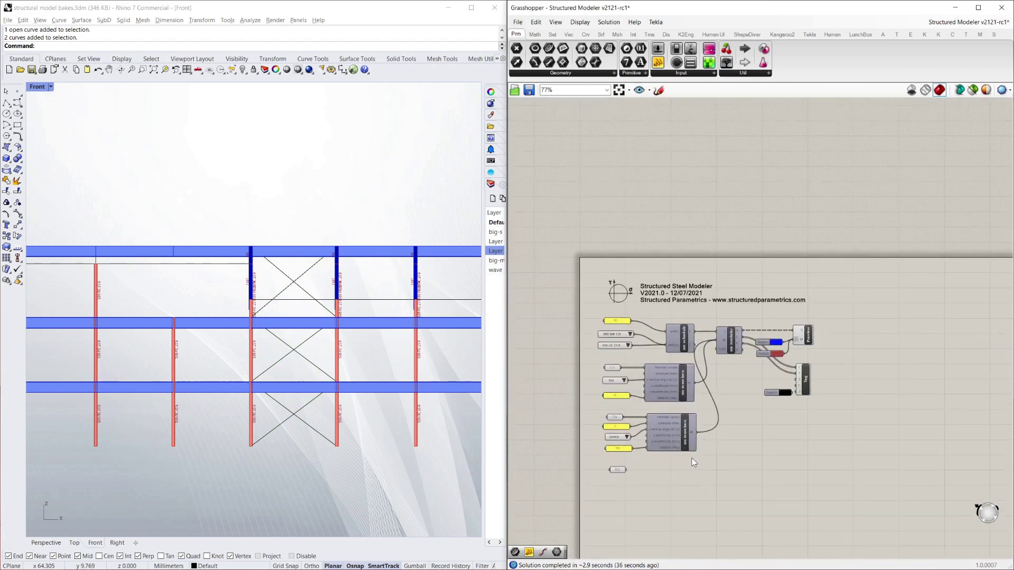
scroll(689, 459, up, 2)
drag(718, 472, 692, 501)
key(ctrl+c)
key(ctrl+v)
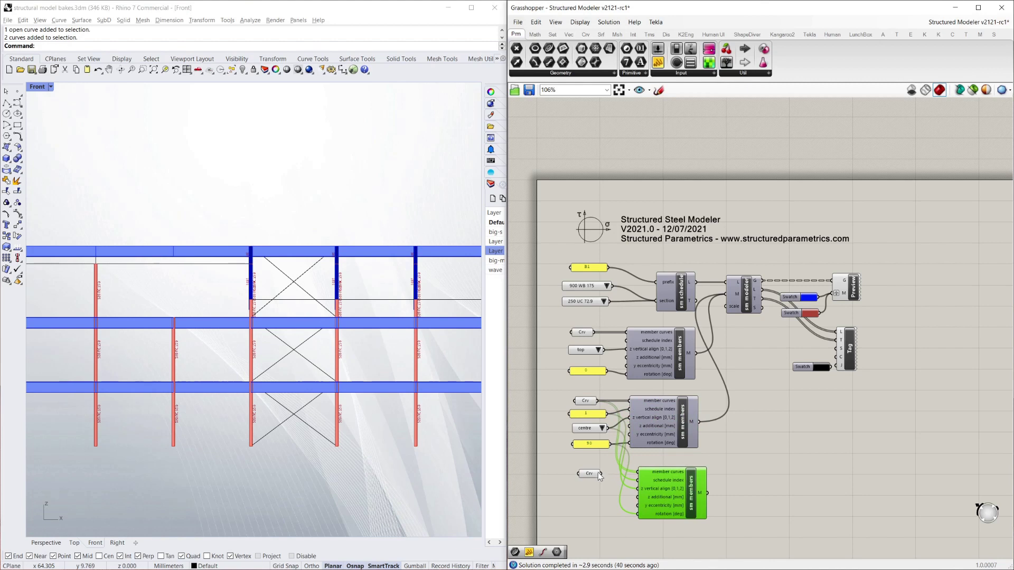
drag(600, 474, 645, 473)
Duplicate the columns' schedule index panel beside the bracing sm members component and set the copy to 2
click(589, 414)
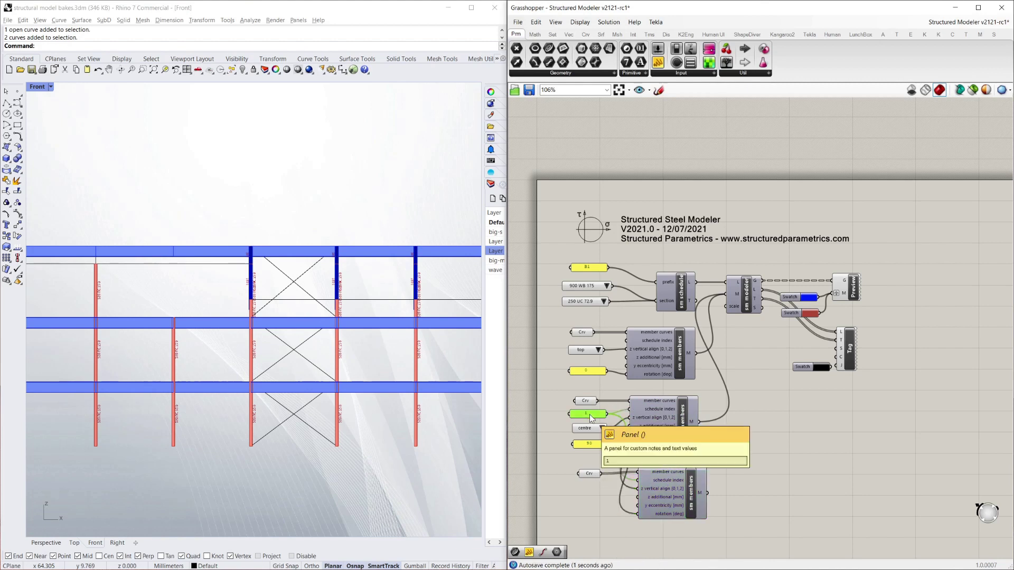
alt+drag(590, 417, 603, 487)
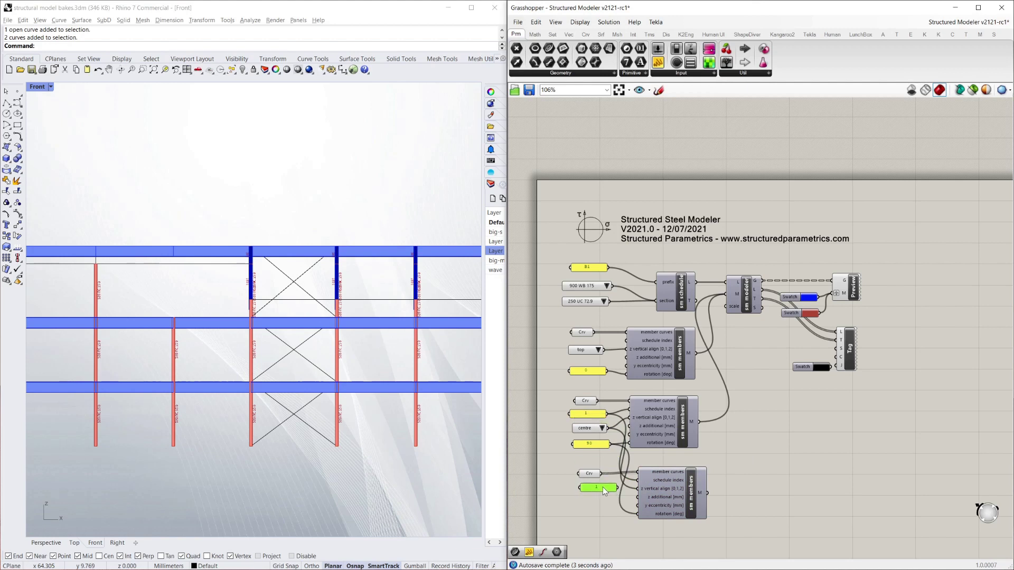
double_click(603, 487)
text(2)
click(630, 559)
click(596, 508)
Disconnect the rotation input of the bracing sm members component and wire the panel holding 2 to its schedule index
scroll(597, 507, up, 3)
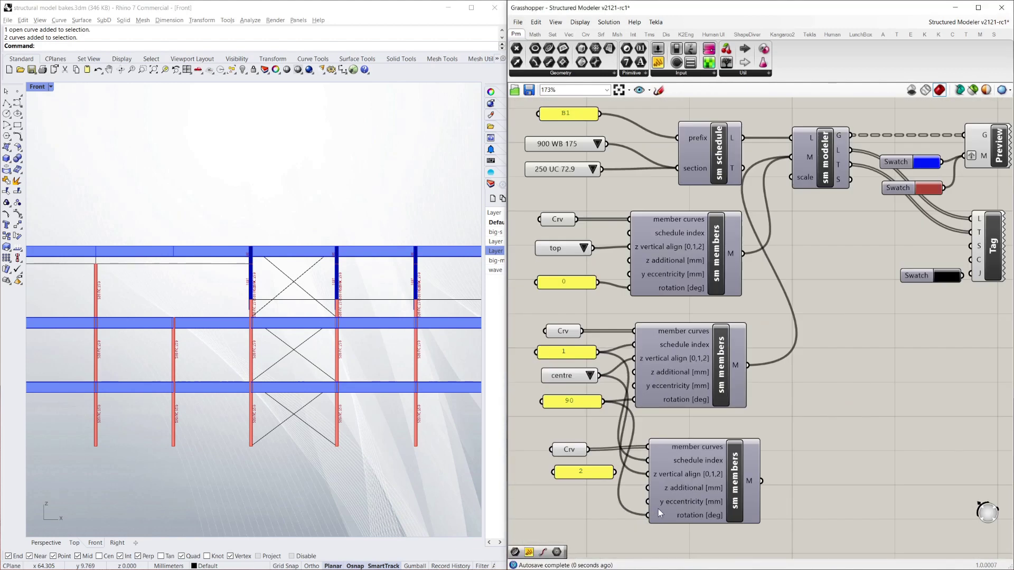
right_click(689, 517)
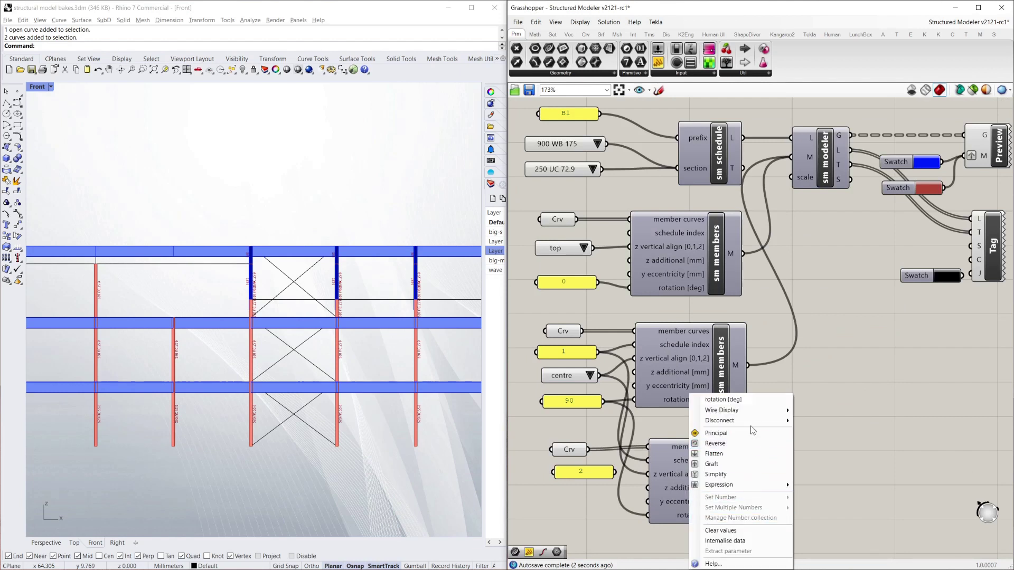
mouse_move(702, 419)
click(816, 421)
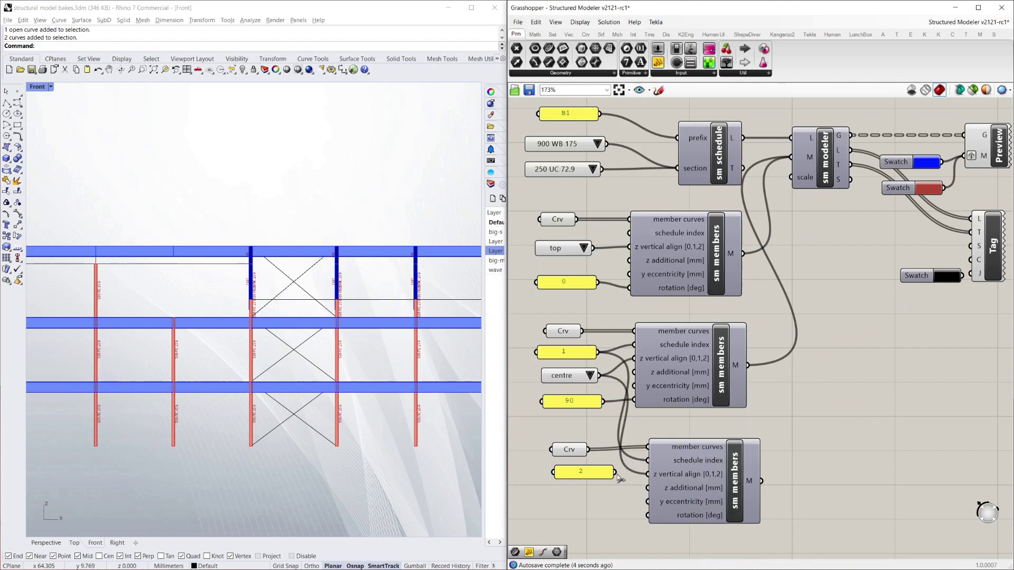
drag(615, 472, 649, 461)
Duplicate the centre alignment value list for the bracing and make it the only source of its z vertical align input
click(568, 384)
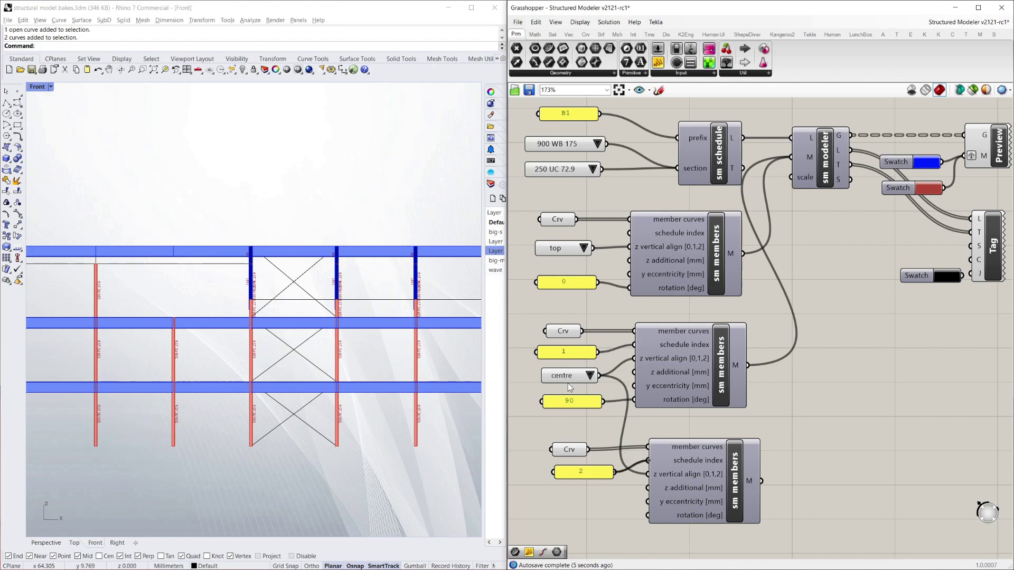
alt+drag(568, 383, 649, 475)
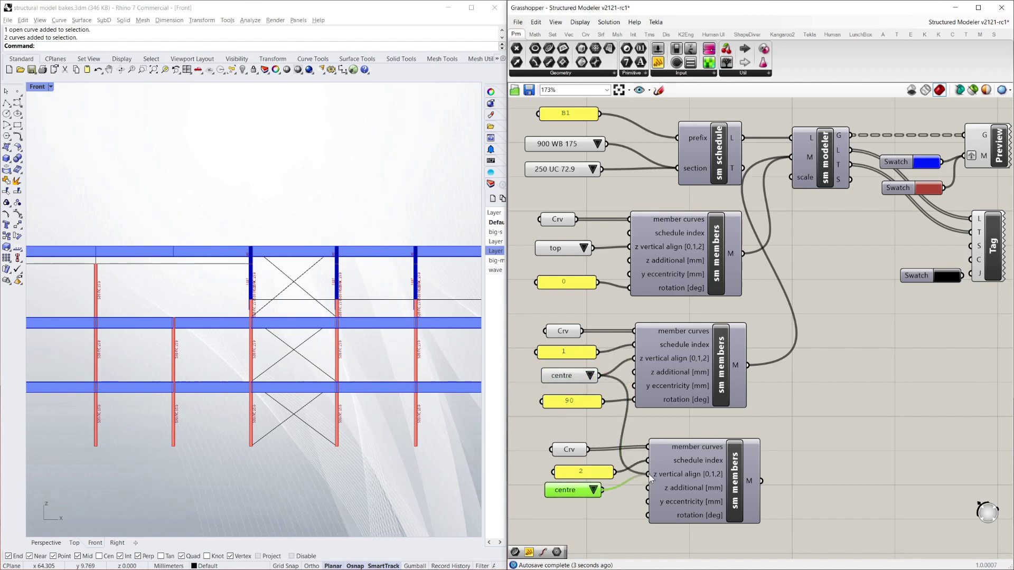
click(807, 400)
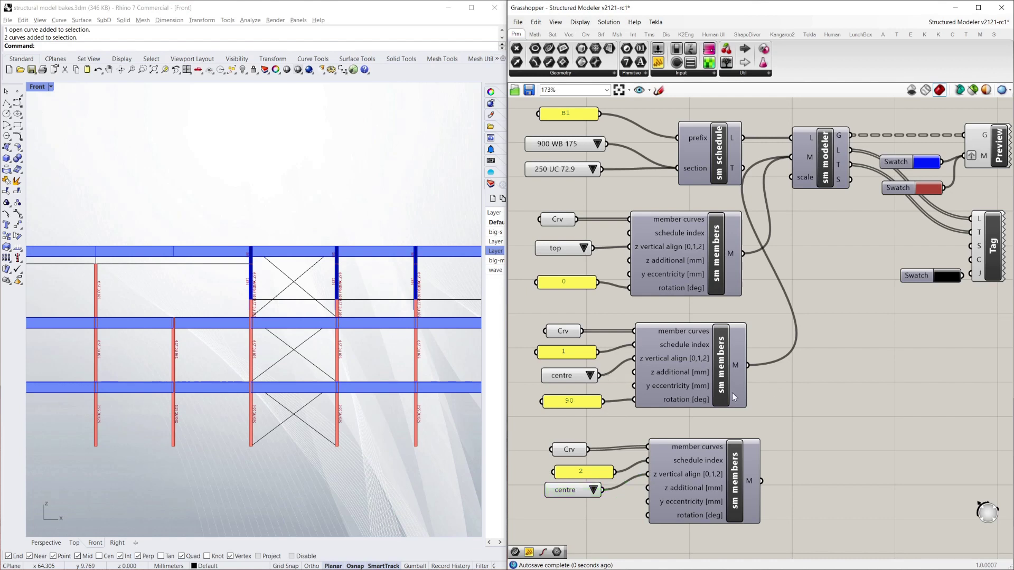
Copy the 100x100x10EA list from the AU sizes group, place it below 250 UC 72.9 and connect it to the sm schedule section input
scroll(731, 392, down, 2)
scroll(723, 325, down, 4)
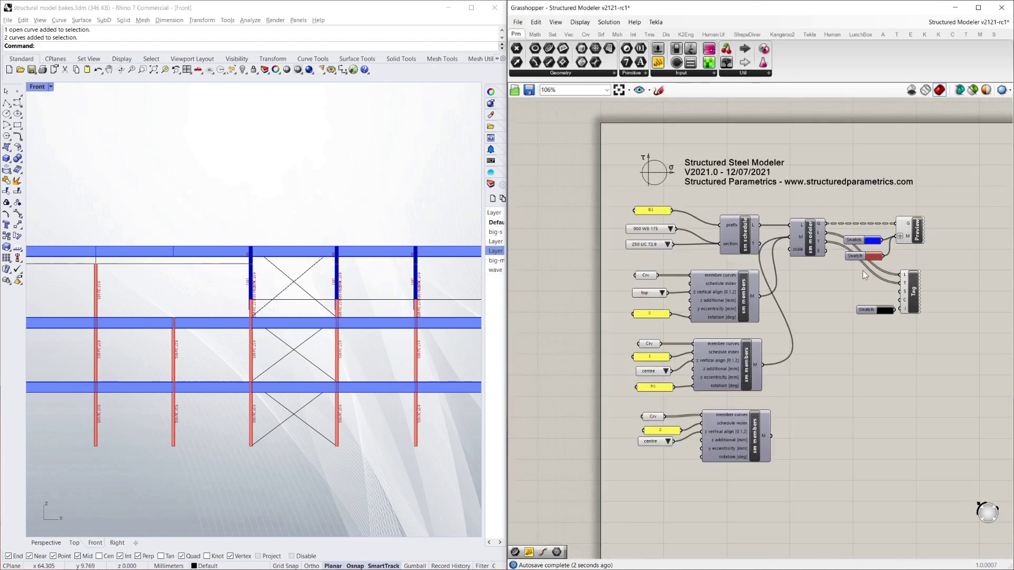
scroll(845, 281, down, 2)
scroll(607, 277, up, 6)
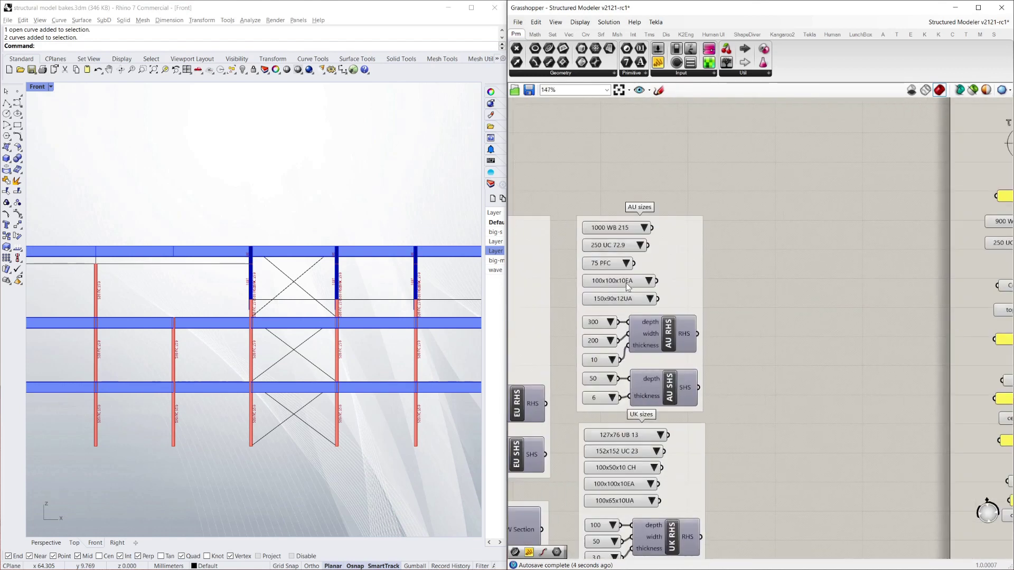
click(627, 286)
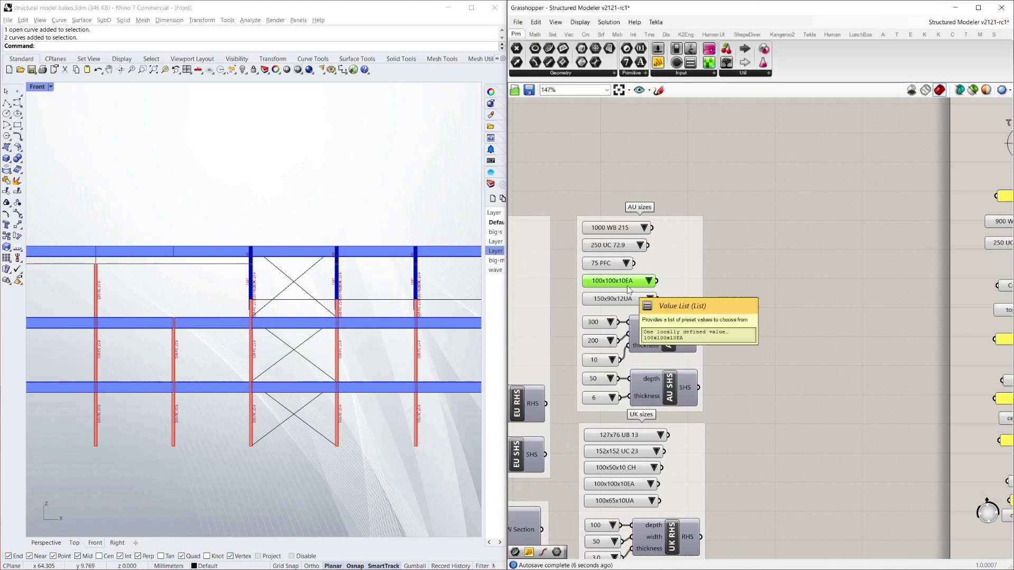
key(ctrl+c)
key(ctrl+v)
scroll(580, 302, down, 1)
drag(624, 291, 759, 276)
scroll(633, 303, down, 5)
scroll(844, 289, up, 9)
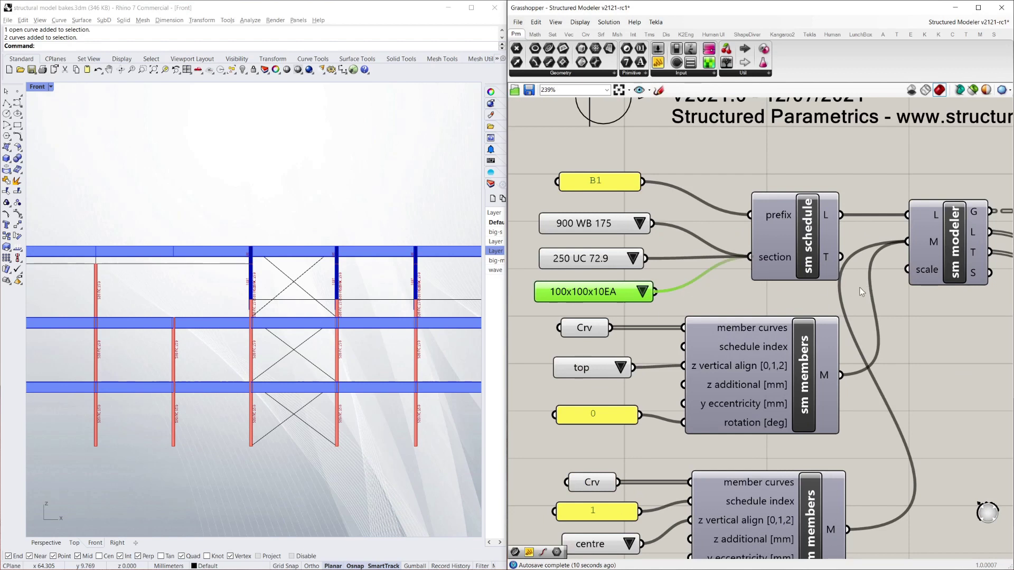
click(699, 204)
Connect the bracing sm members output to the sm modeler M input and show the building in the Perspective view
scroll(699, 203, down, 2)
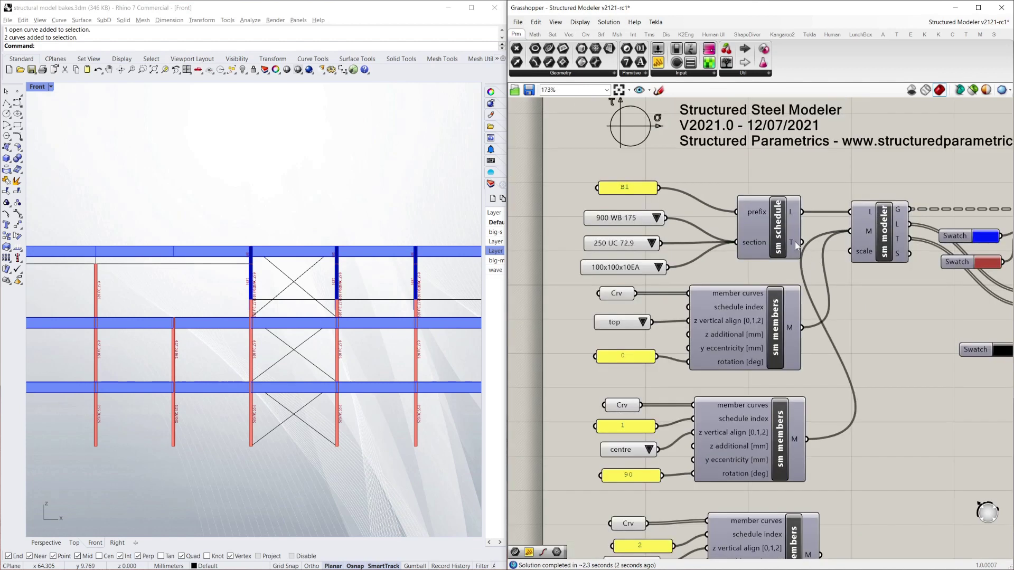
mouse_move(794, 242)
scroll(688, 261, down, 3)
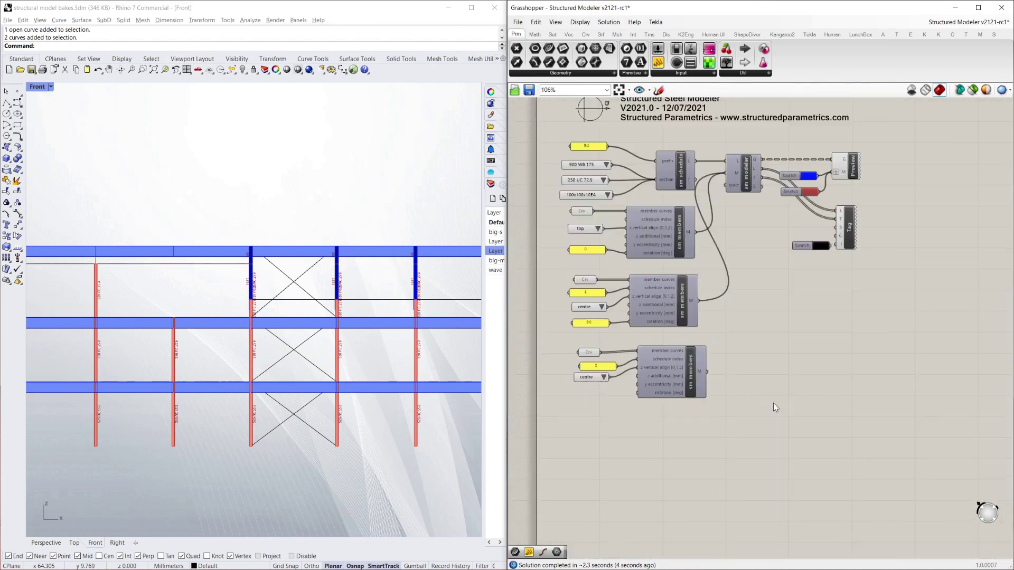
drag(699, 371, 729, 180)
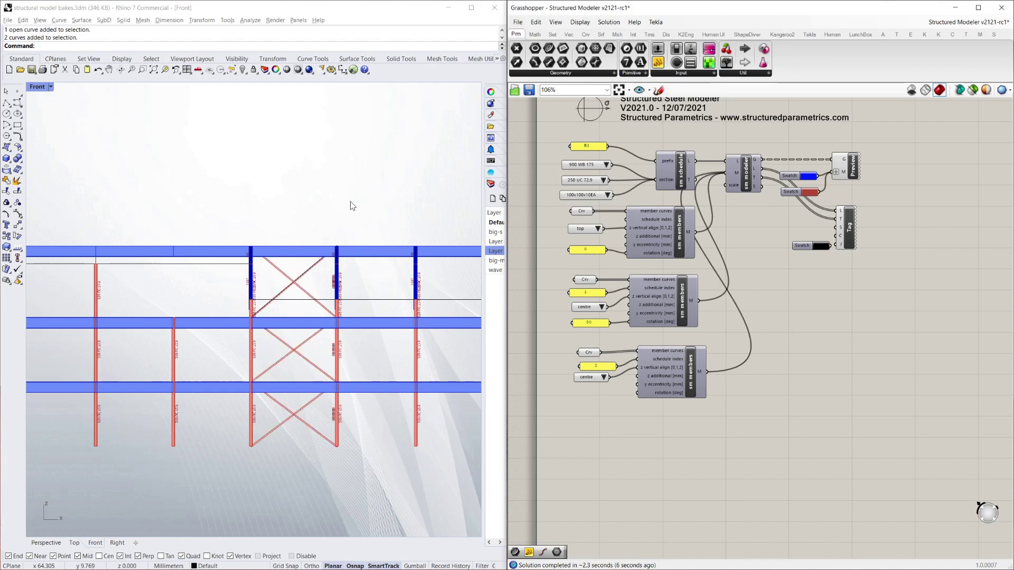
click(350, 201)
click(46, 543)
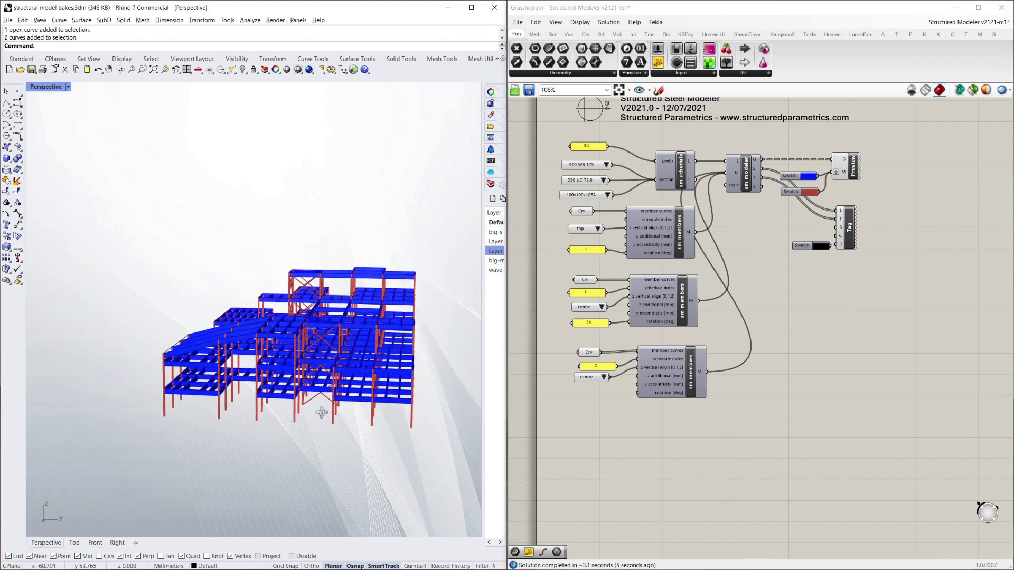
Duplicate the red colour swatch and place the copy directly below the original
scroll(812, 151, up, 6)
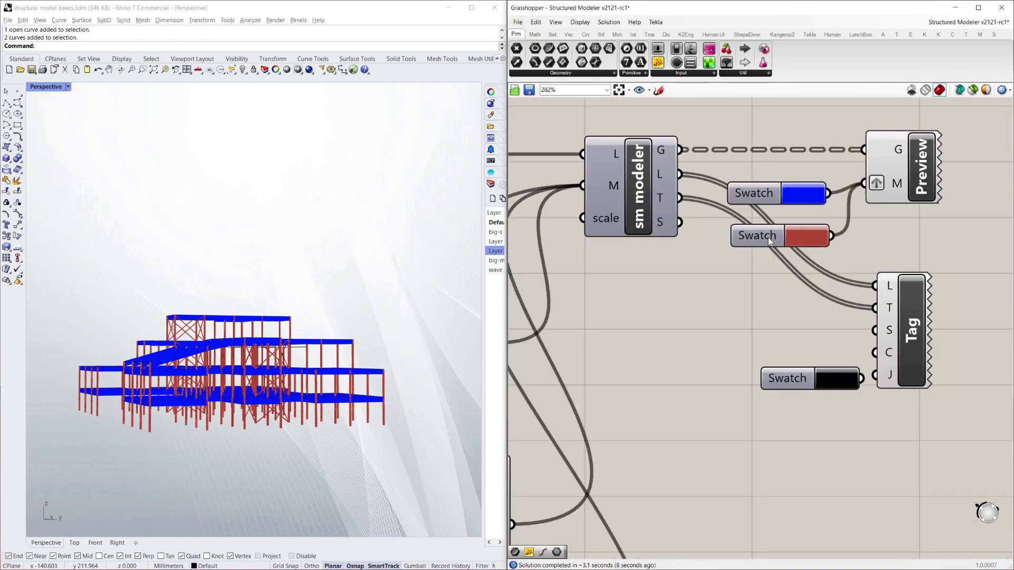
click(768, 237)
key(ctrl+c)
key(ctrl+v)
drag(769, 245, 764, 272)
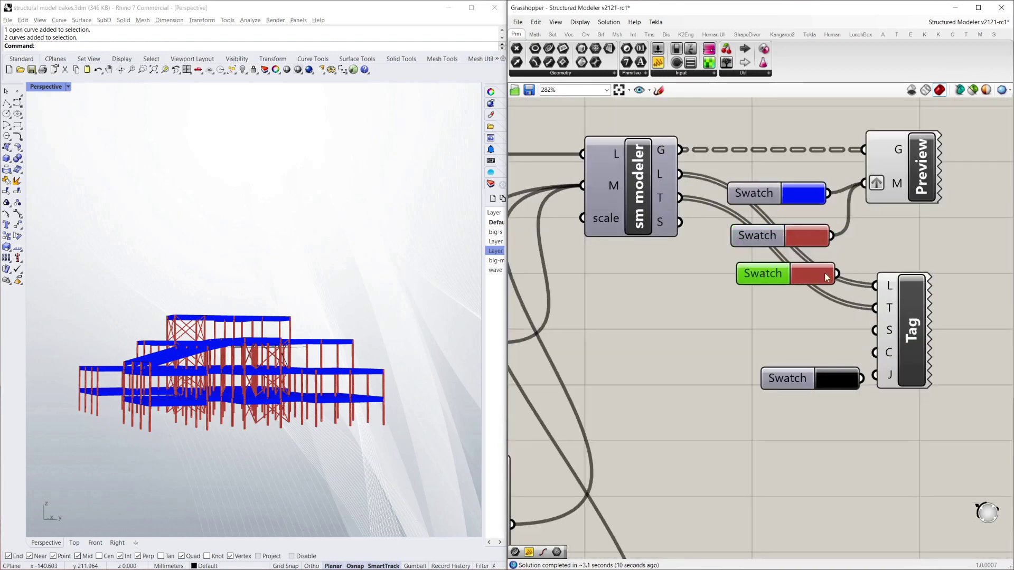
Recolour the duplicated swatch golden yellow and add it to the material input of the Preview component
click(825, 274)
click(855, 378)
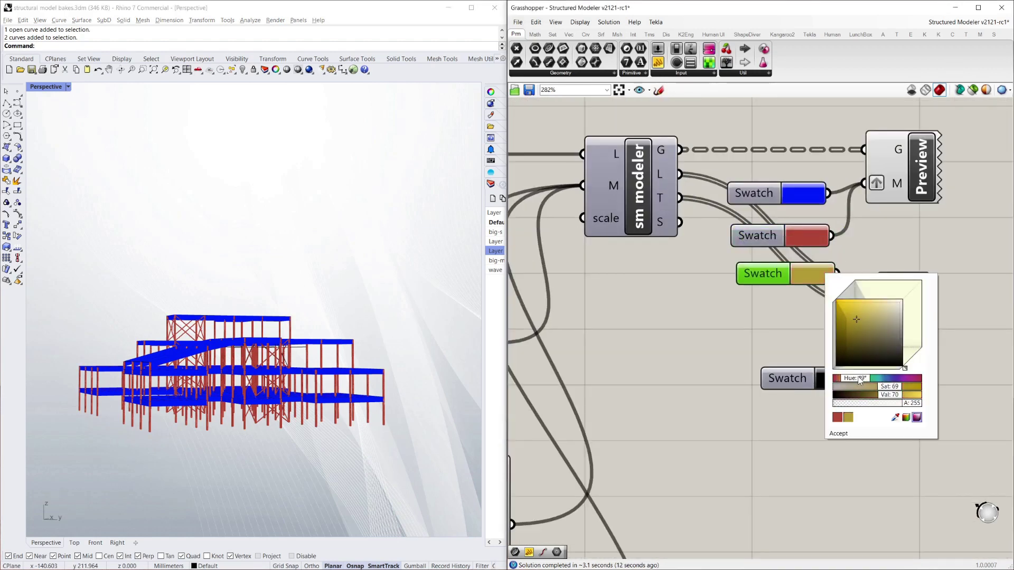
click(838, 434)
drag(837, 279, 859, 195)
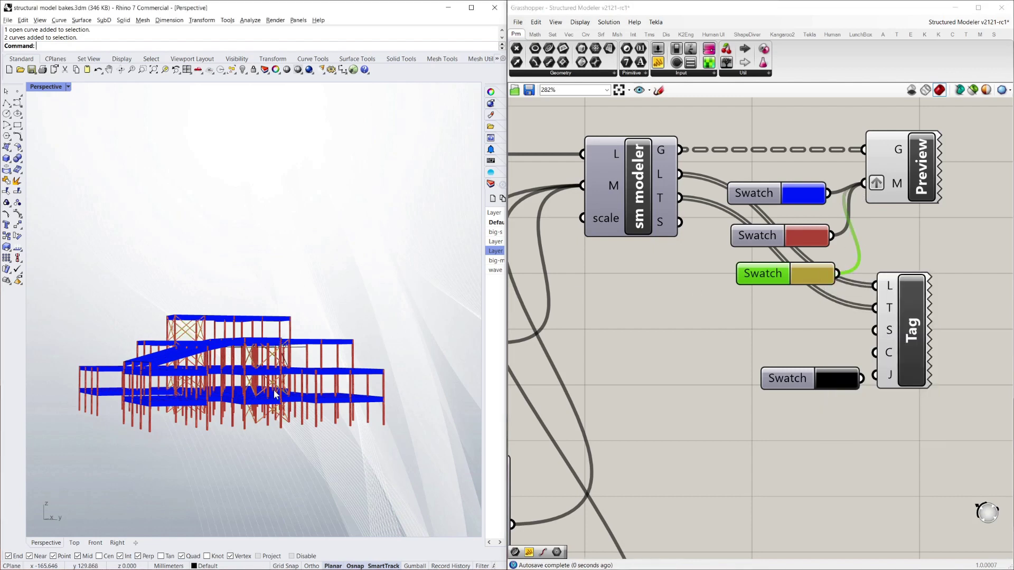
Examine the yellow cross bracing and the whole steel frame from several angles and distances in the Perspective view
right_drag(347, 318, 299, 411)
scroll(237, 381, up, 7)
right_drag(237, 380, 245, 266)
scroll(238, 269, up, 4)
scroll(245, 266, down, 5)
right_drag(351, 303, 304, 306)
scroll(370, 312, up, 6)
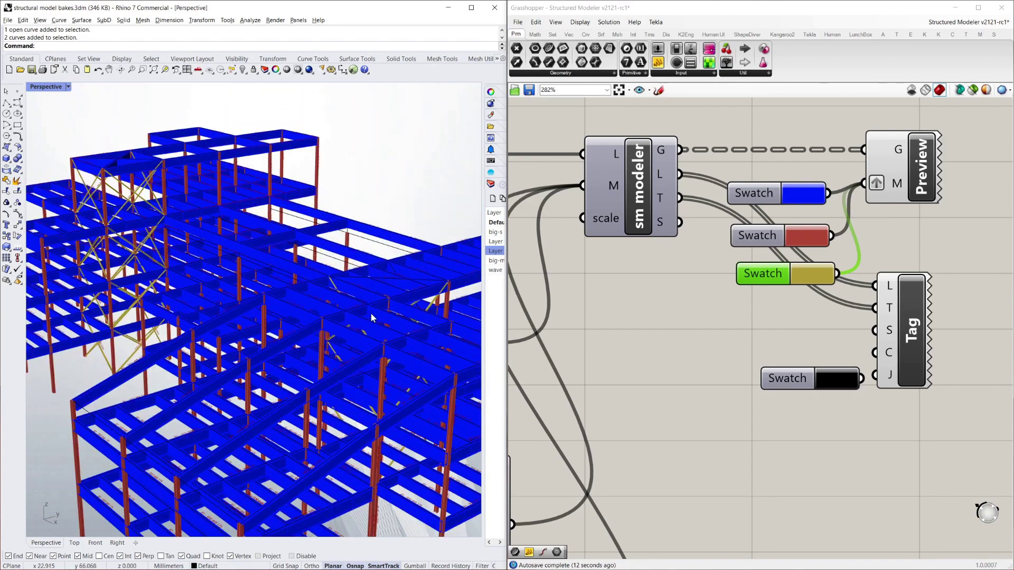
right_drag(403, 326, 201, 326)
scroll(211, 293, down, 5)
scroll(210, 293, up, 2)
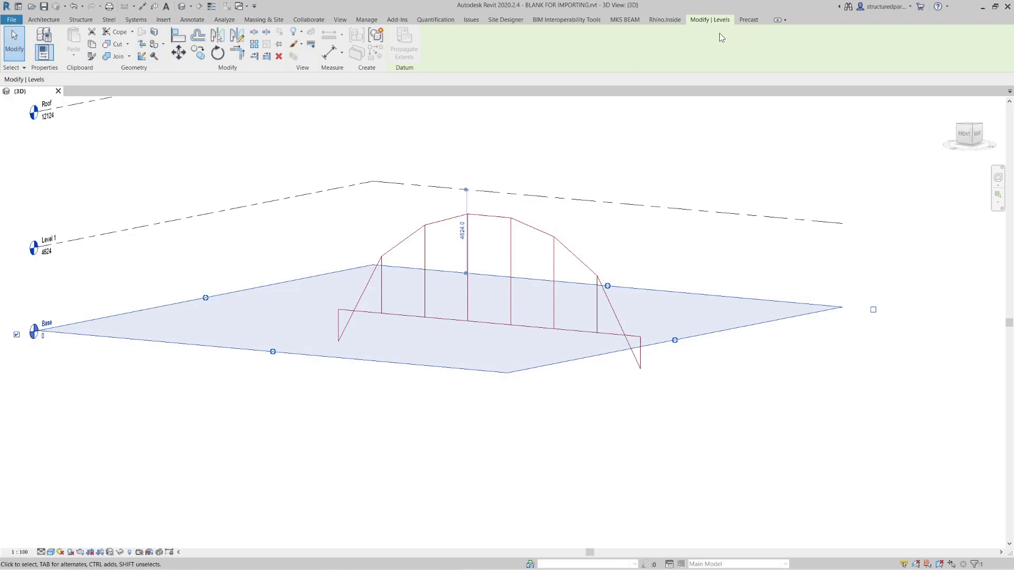
Switch to Revit, open Grasshopper through Rhino.Inside and look over the "structured steel modeler - revit" definition
click(665, 20)
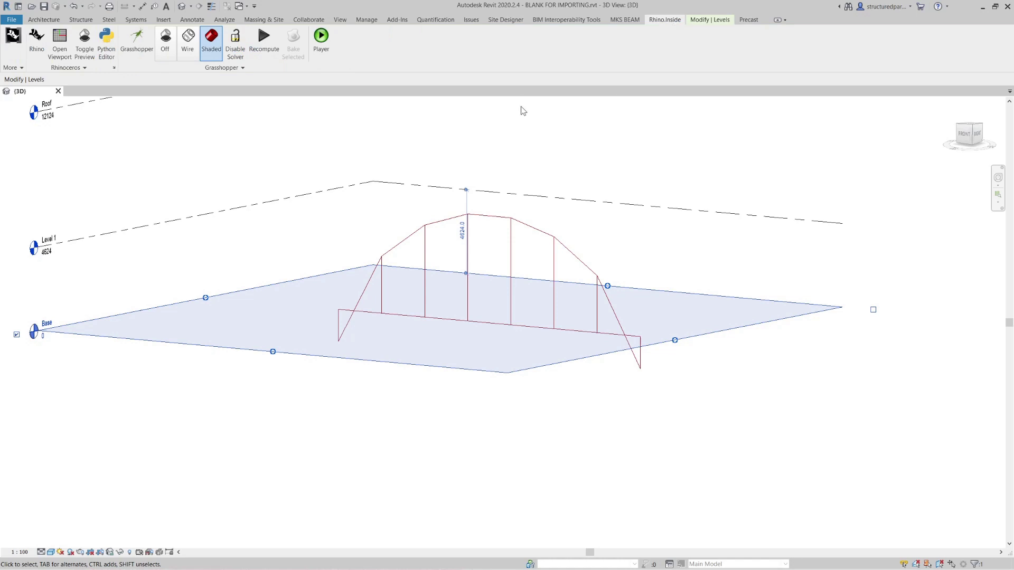
click(140, 53)
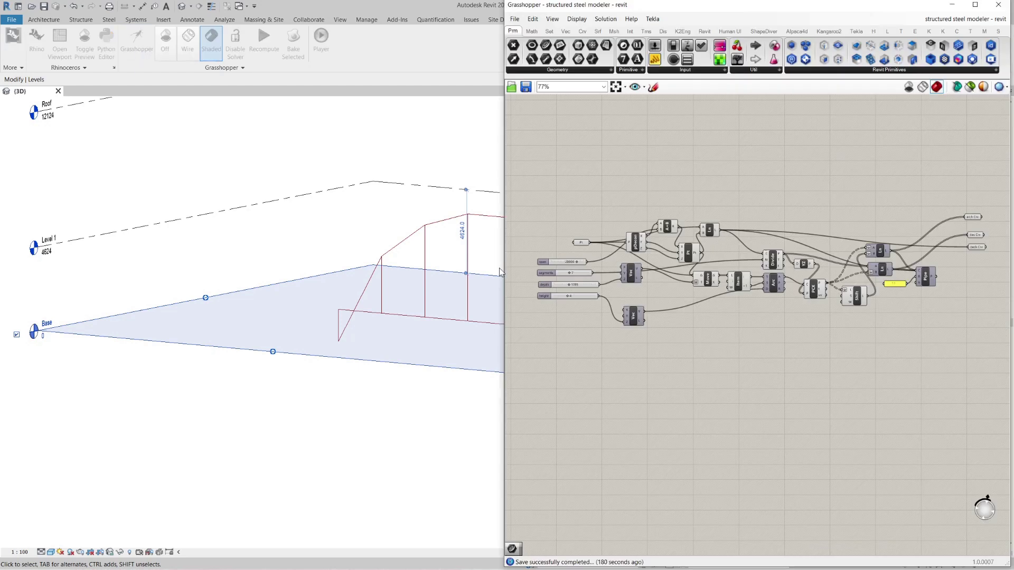
scroll(598, 331, down, 5)
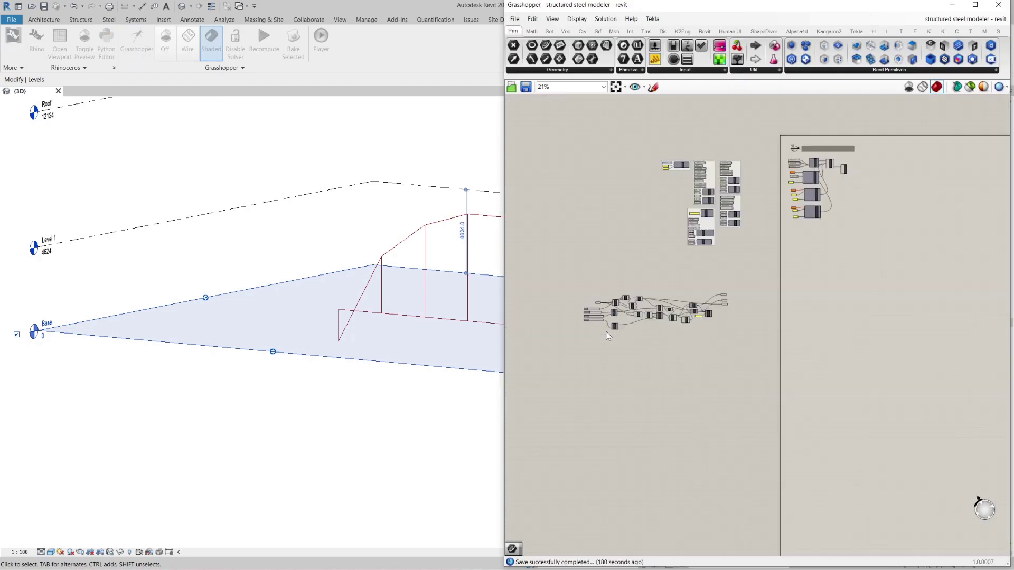
scroll(810, 249, up, 8)
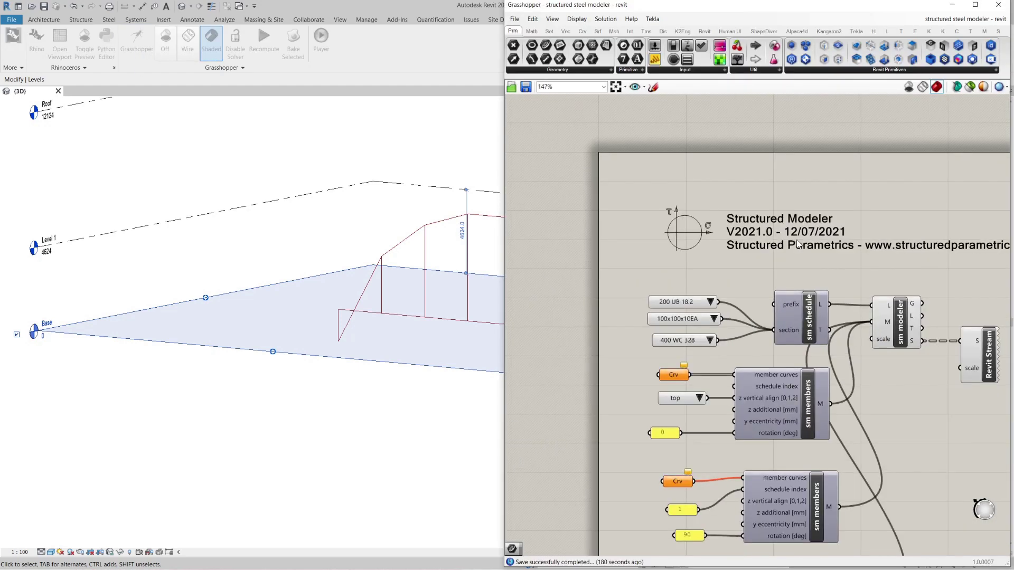
scroll(797, 244, down, 9)
scroll(689, 455, up, 5)
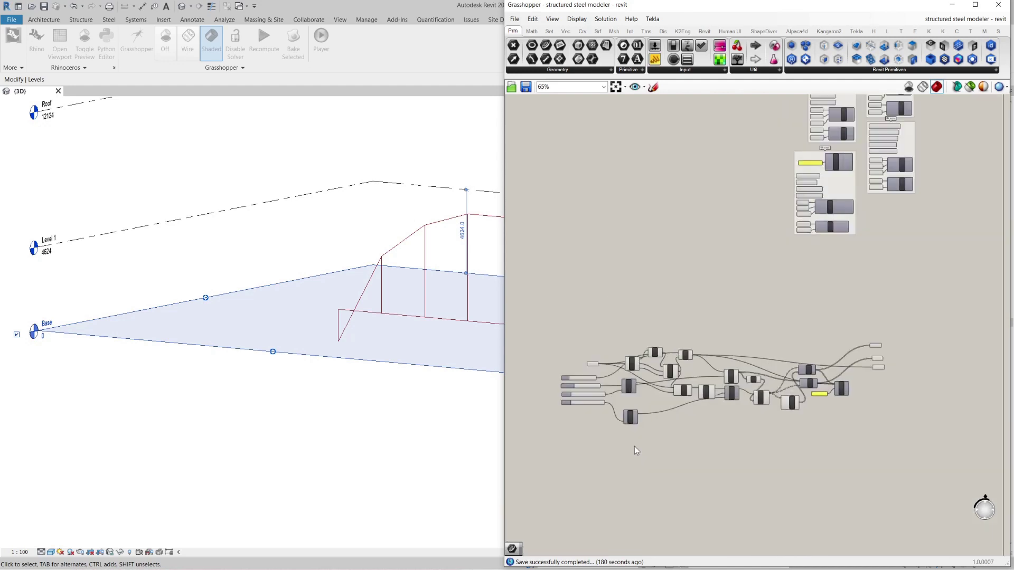
scroll(634, 447, up, 3)
scroll(627, 331, down, 5)
Highlight the arch bridge geometry by selecting its whole component group, and inspect its curves in the Revit 3D view
drag(534, 260, 873, 417)
click(318, 240)
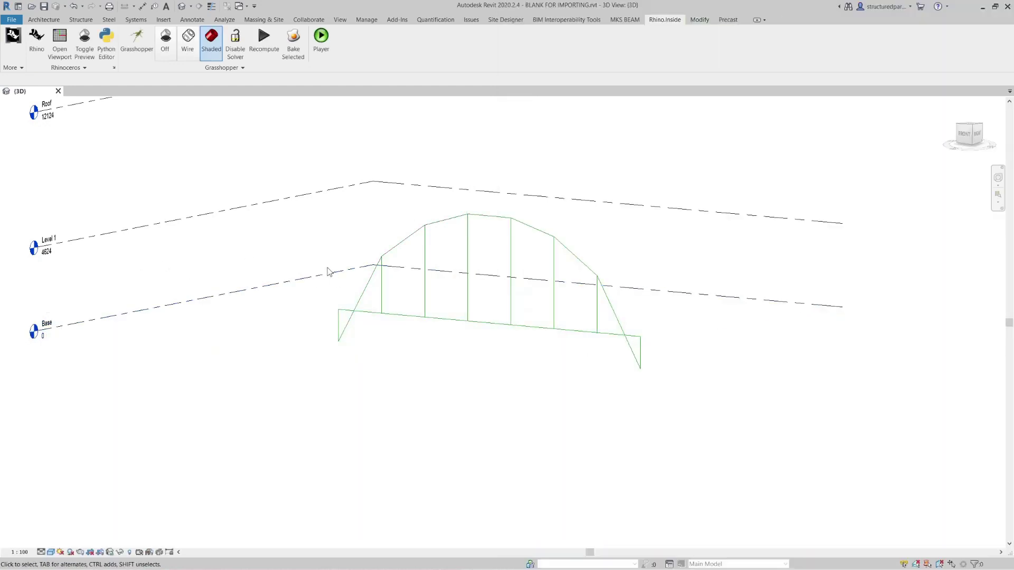
scroll(181, 290, down, 3)
middle_drag(476, 289, 378, 287)
scroll(378, 287, up, 6)
scroll(508, 291, down, 2)
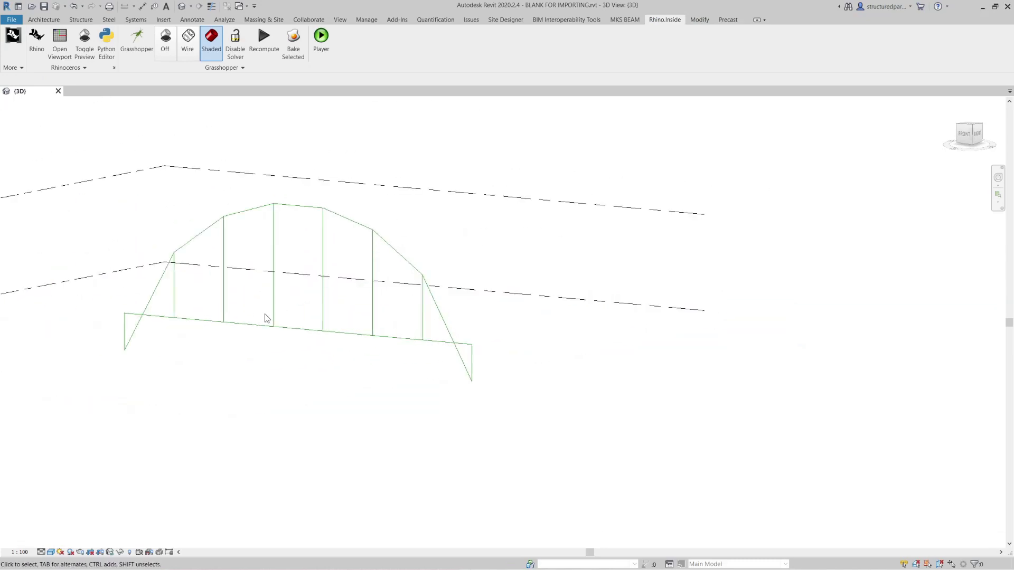
scroll(266, 315, up, 1)
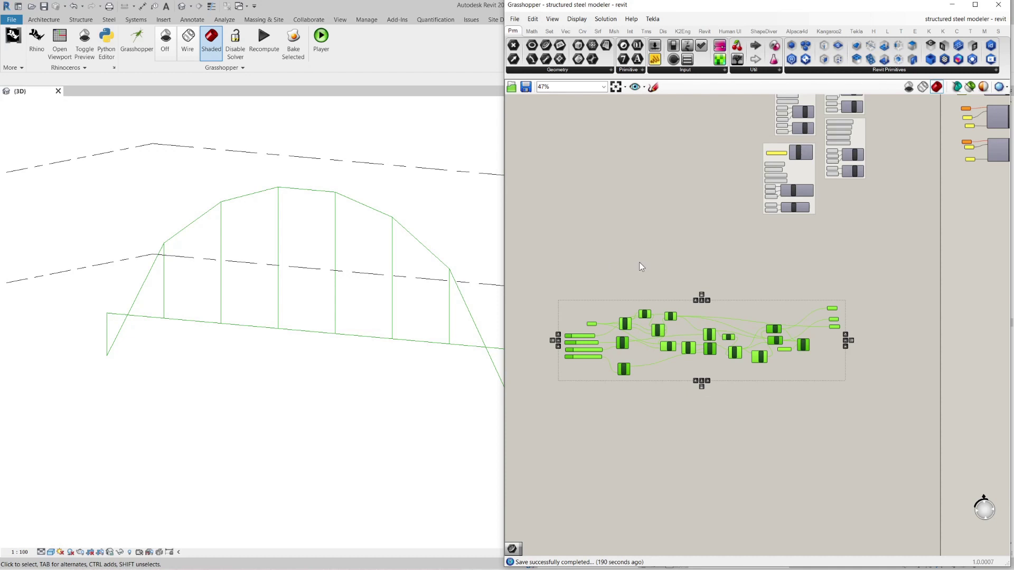
click(640, 266)
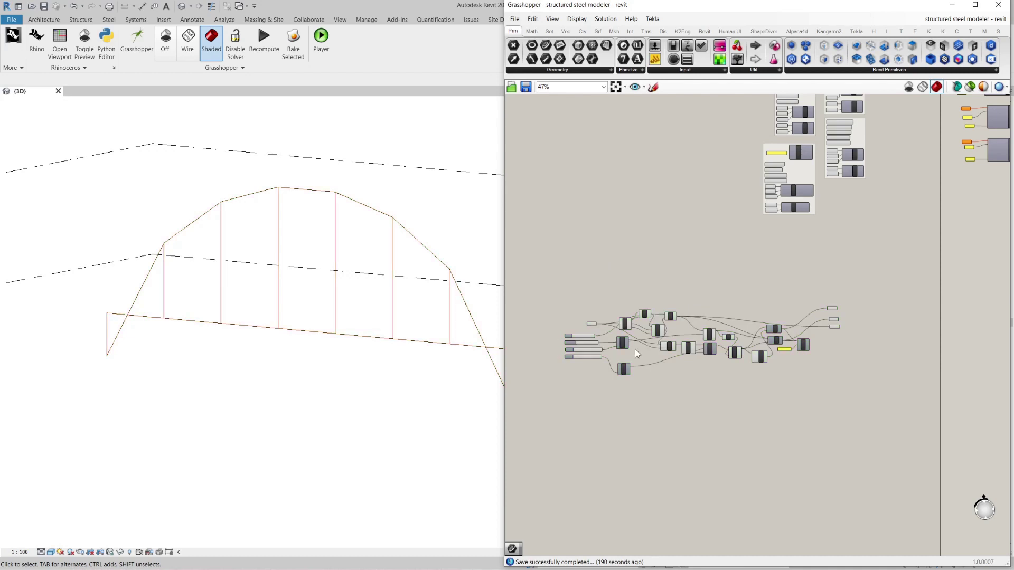
Connect the arch Crv parameter to the Crv parameter feeding the first sm members component
scroll(635, 349, up, 3)
scroll(645, 339, down, 3)
scroll(707, 330, up, 1)
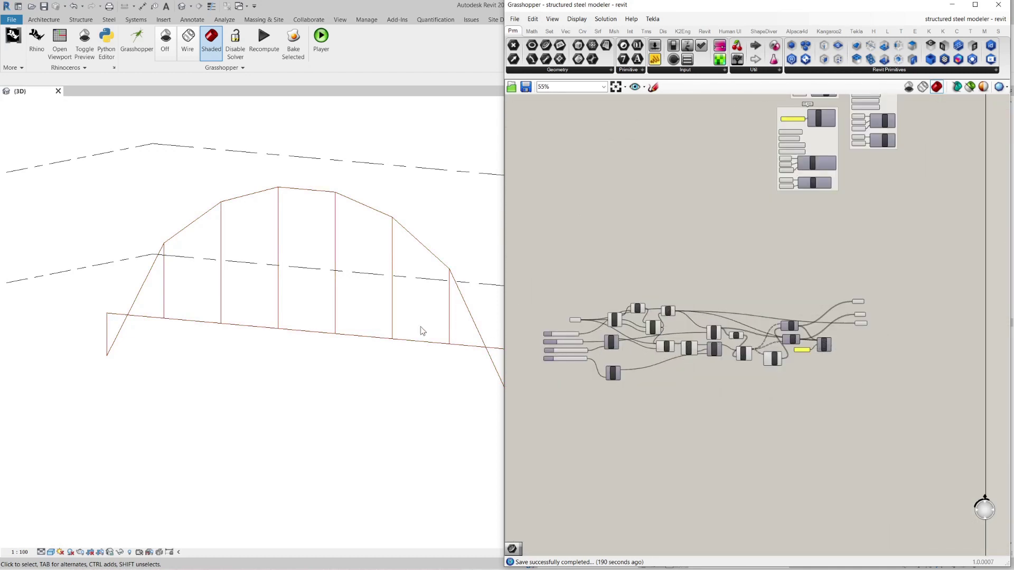
scroll(665, 343, down, 4)
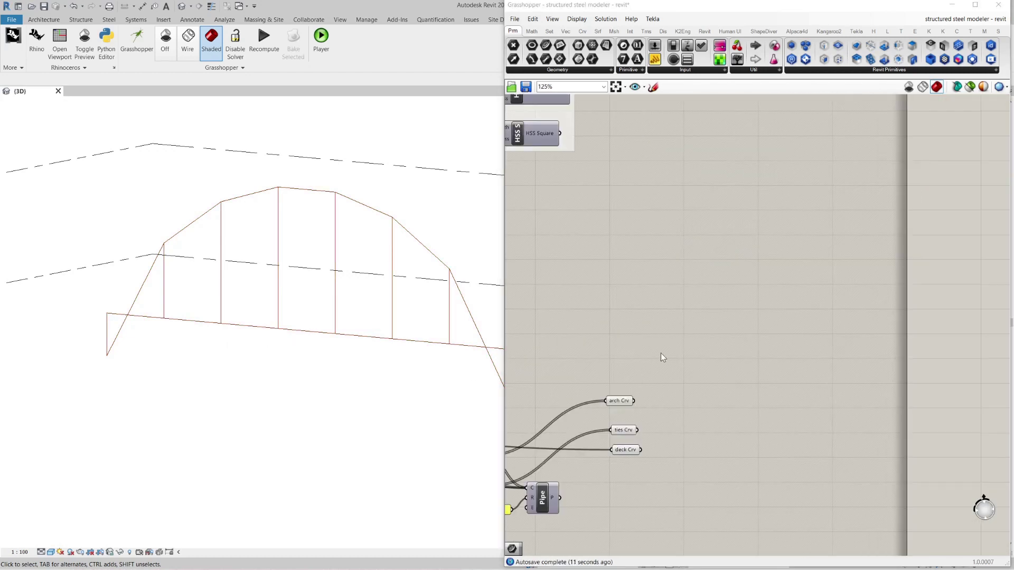
scroll(567, 394, down, 2)
scroll(607, 399, down, 2)
drag(615, 398, 747, 174)
scroll(758, 110, down, 3)
scroll(758, 152, up, 7)
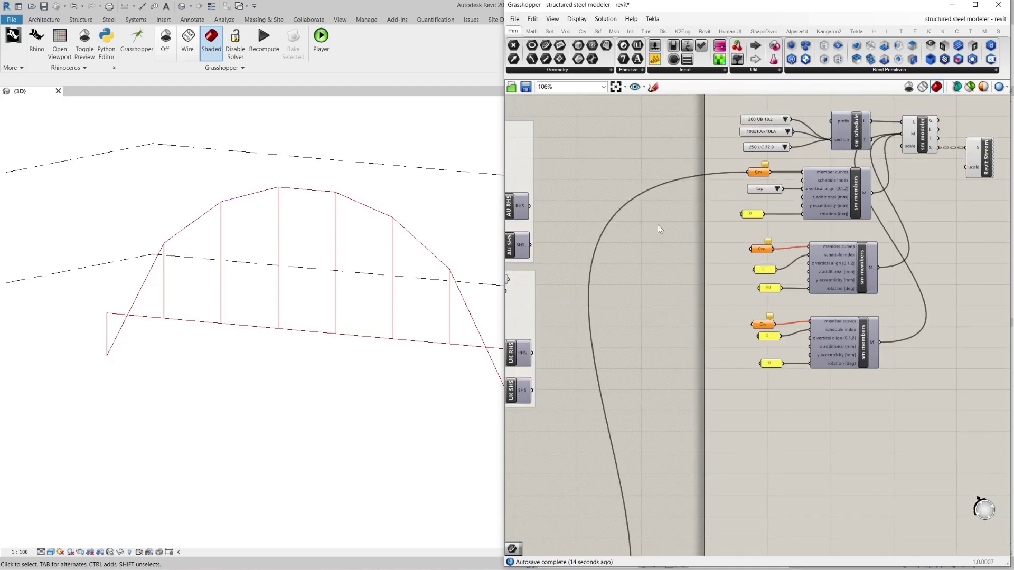
scroll(682, 249, down, 6)
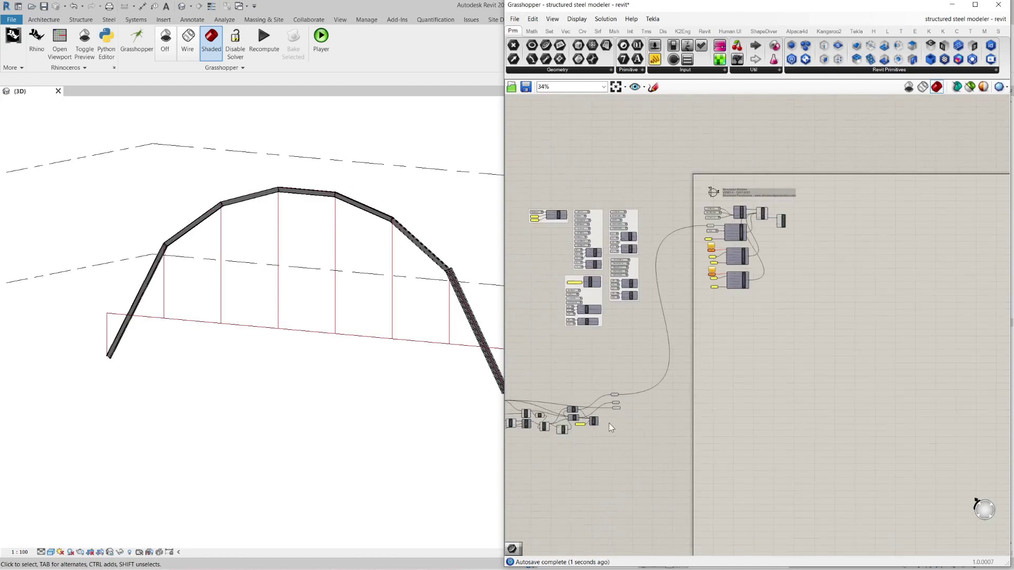
Connect the middle of the three bridge Crv parameters to the Crv parameter feeding the second sm members component
scroll(610, 422, up, 8)
drag(645, 331, 641, 382)
scroll(681, 332, down, 10)
scroll(739, 233, up, 10)
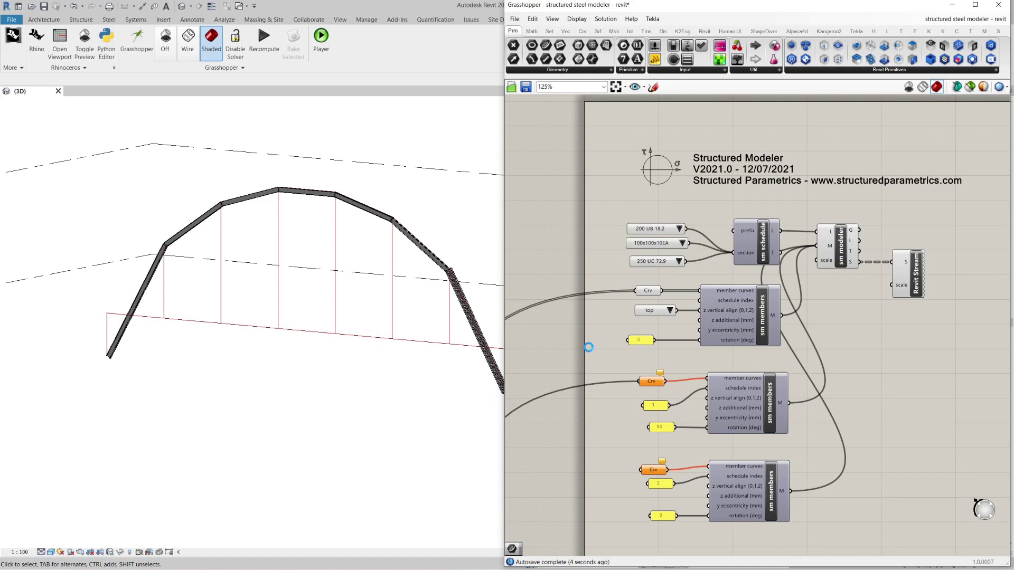
Connect the lowest of the three bridge Crv parameters to the Crv parameter feeding the third sm members component
scroll(742, 258, down, 8)
scroll(669, 451, up, 7)
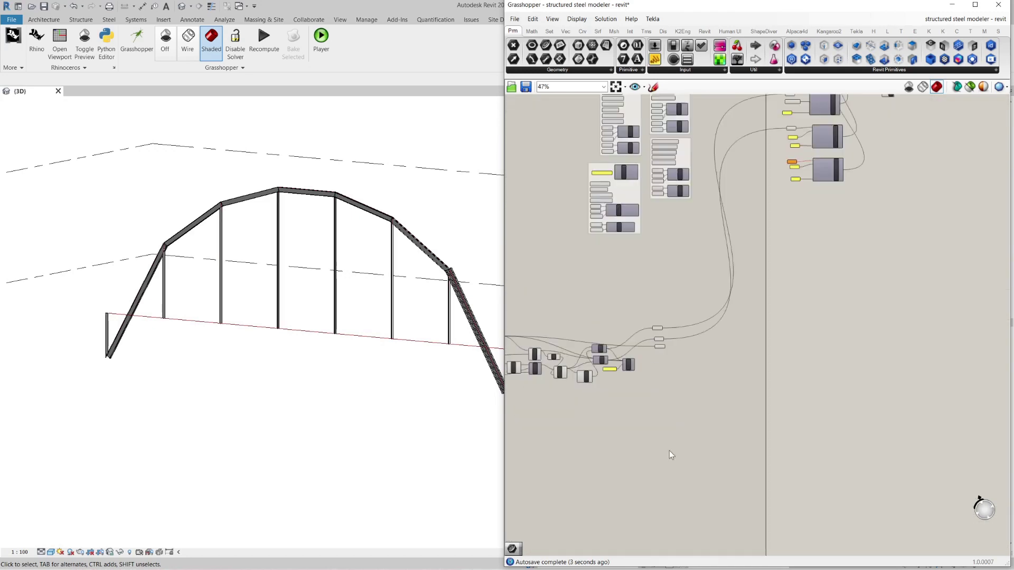
drag(659, 259, 686, 374)
scroll(686, 387, down, 10)
scroll(761, 249, up, 6)
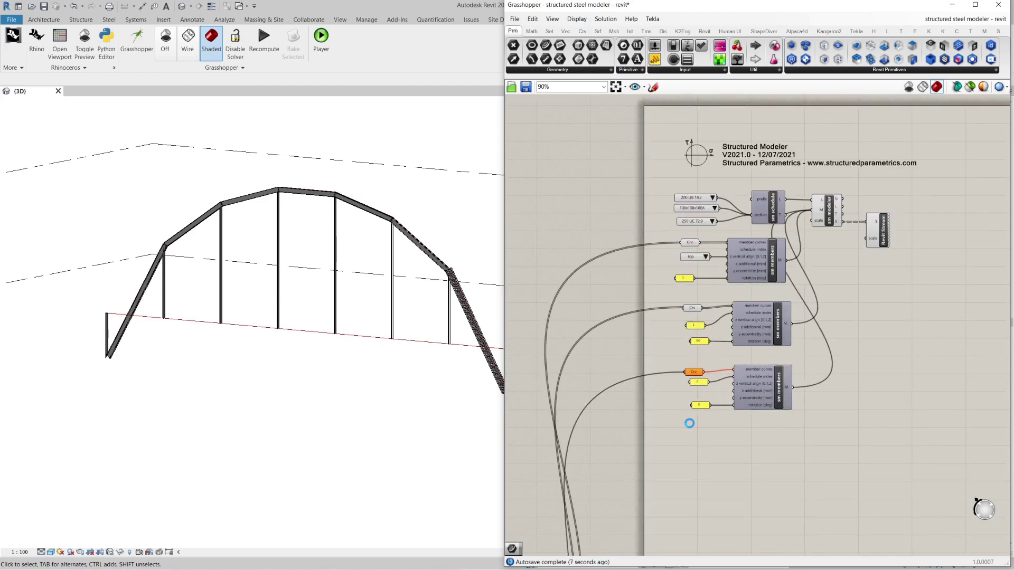
Switch to Revit and inspect the generated arch and vertical hanger members in the 3D view
click(374, 345)
drag(378, 367, 358, 327)
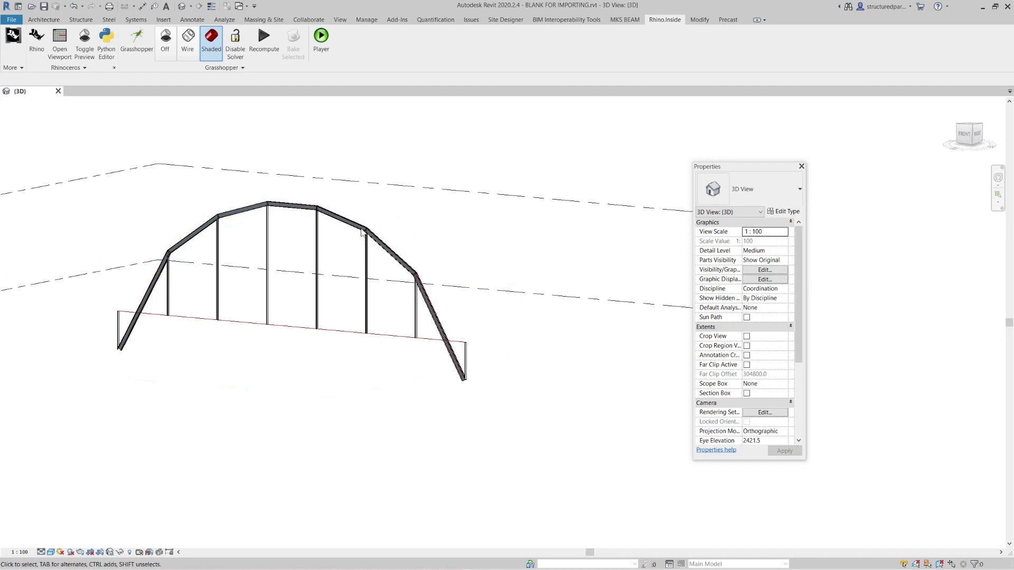
scroll(376, 254, up, 5)
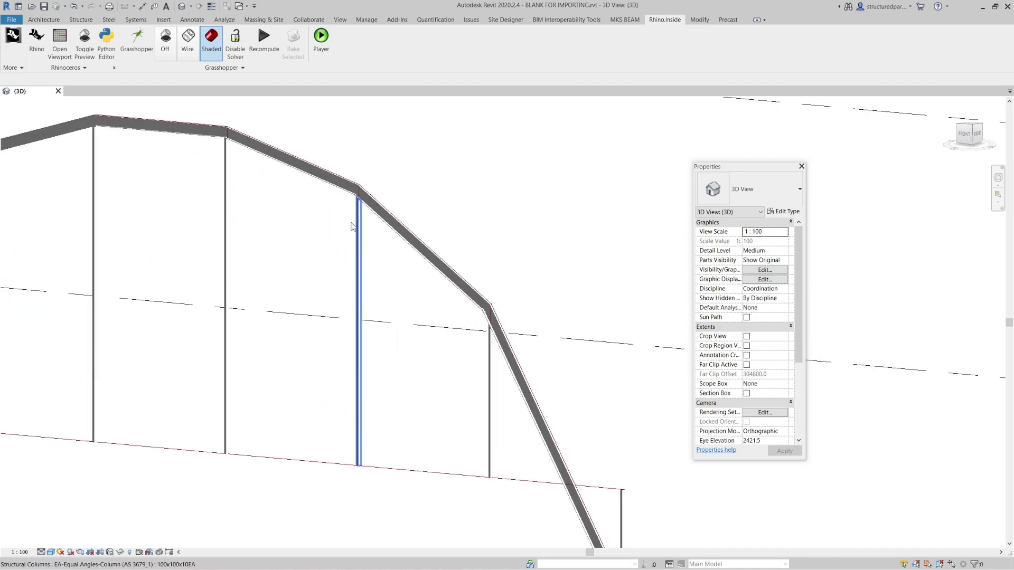
scroll(439, 190, down, 2)
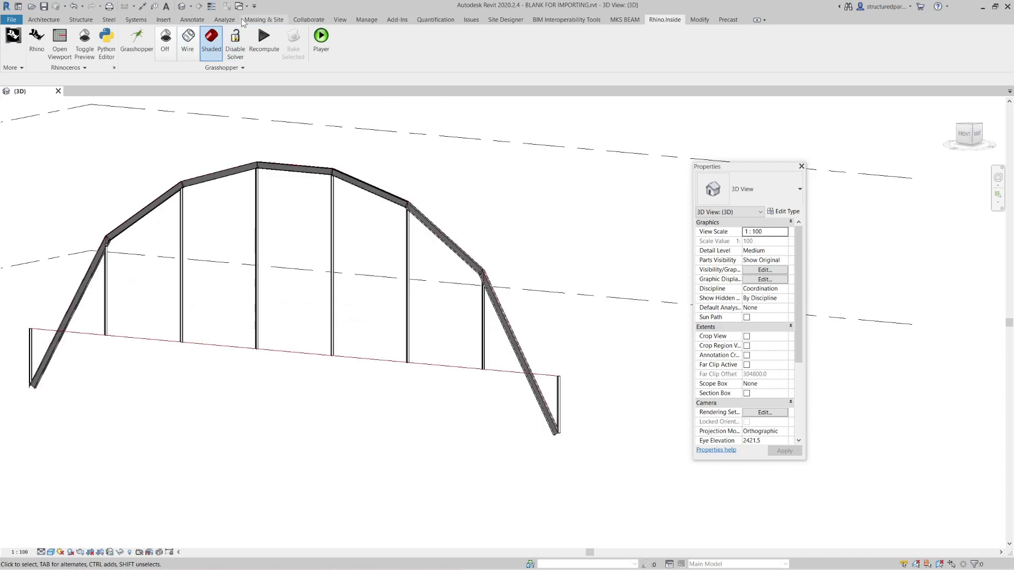
Start loading a family and go up to the Australia library folder
click(166, 22)
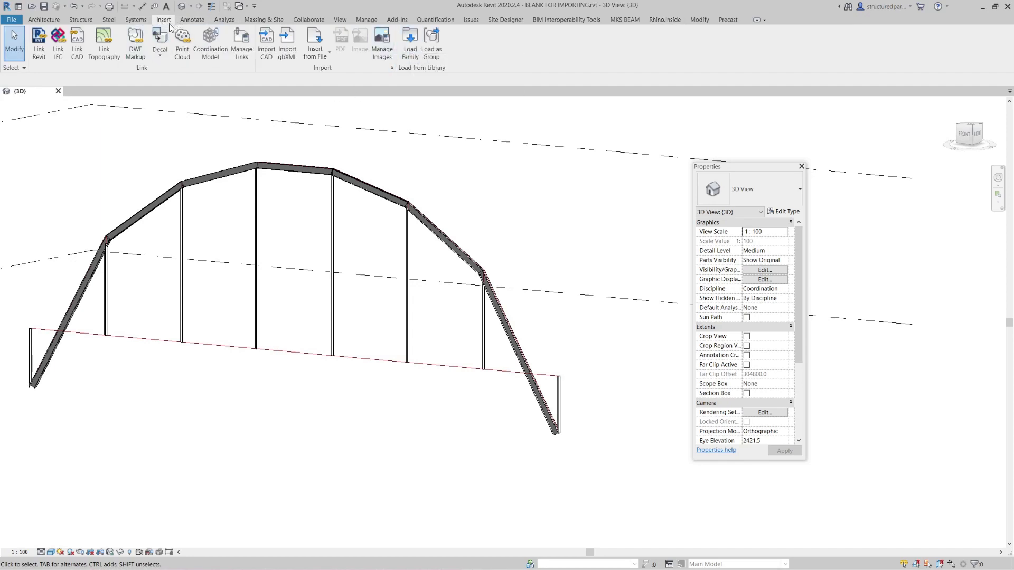
click(412, 51)
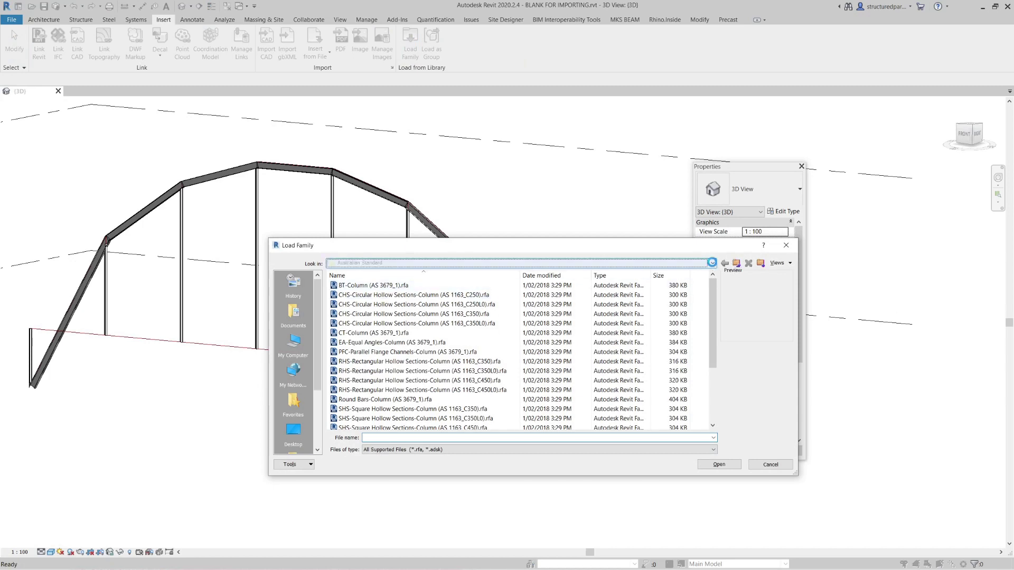
click(712, 263)
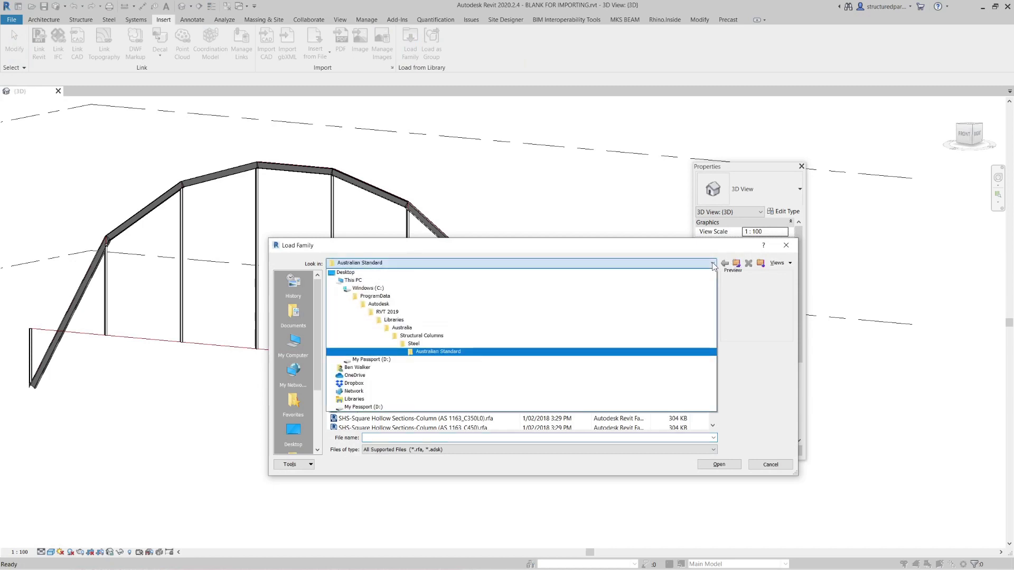
click(414, 329)
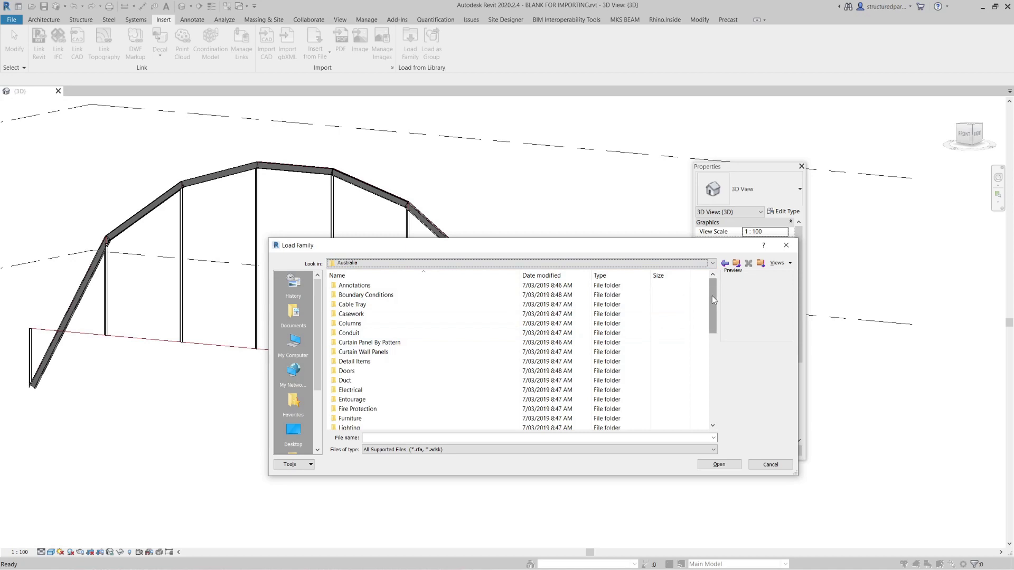
Browse the Australia library to the Structural Framing > Steel > Australian Standard folder
mouse_move(712, 295)
mouse_down()
mouse_move(710, 307)
mouse_move(710, 288)
mouse_up()
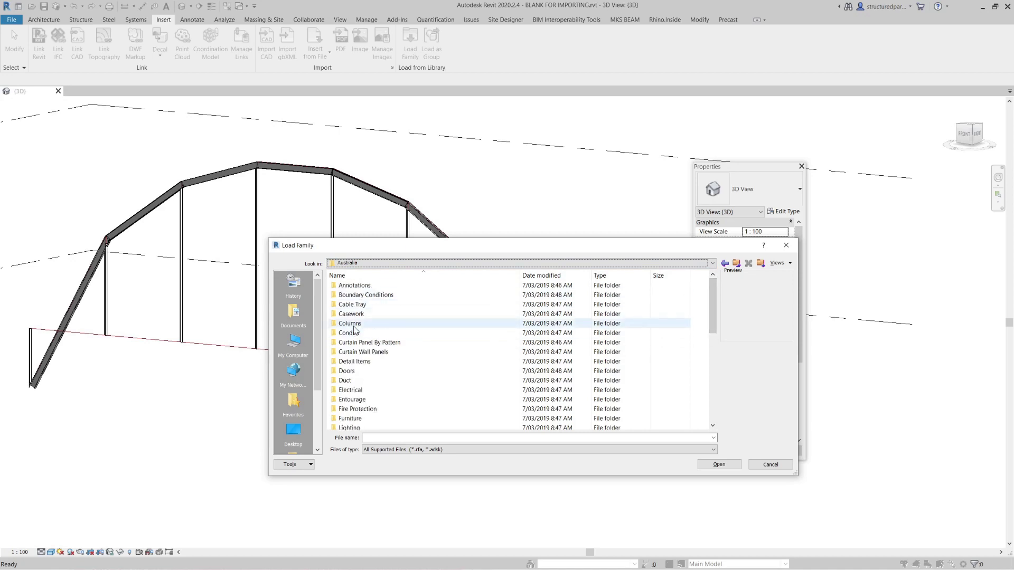
click(364, 324)
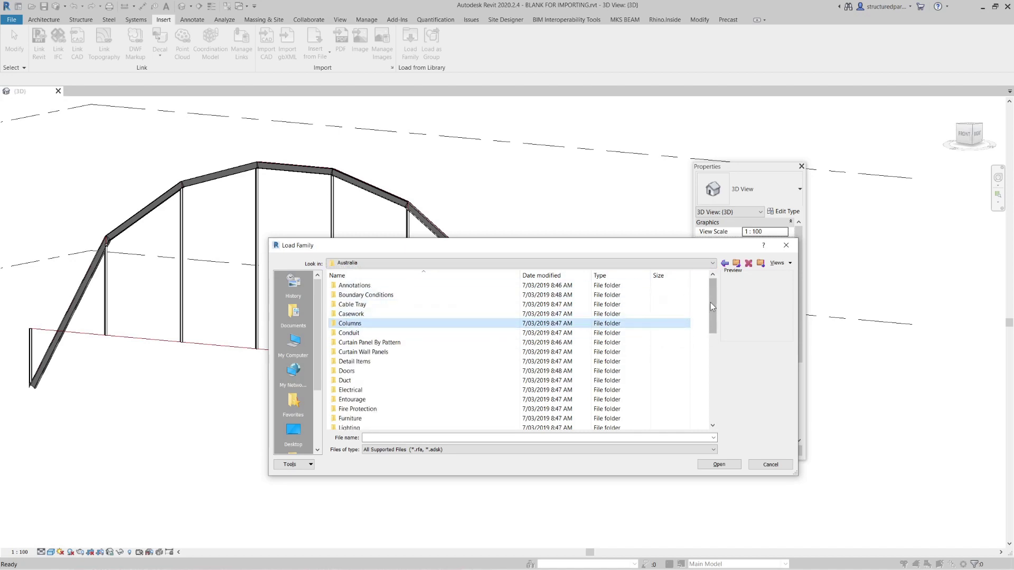
drag(710, 303, 713, 393)
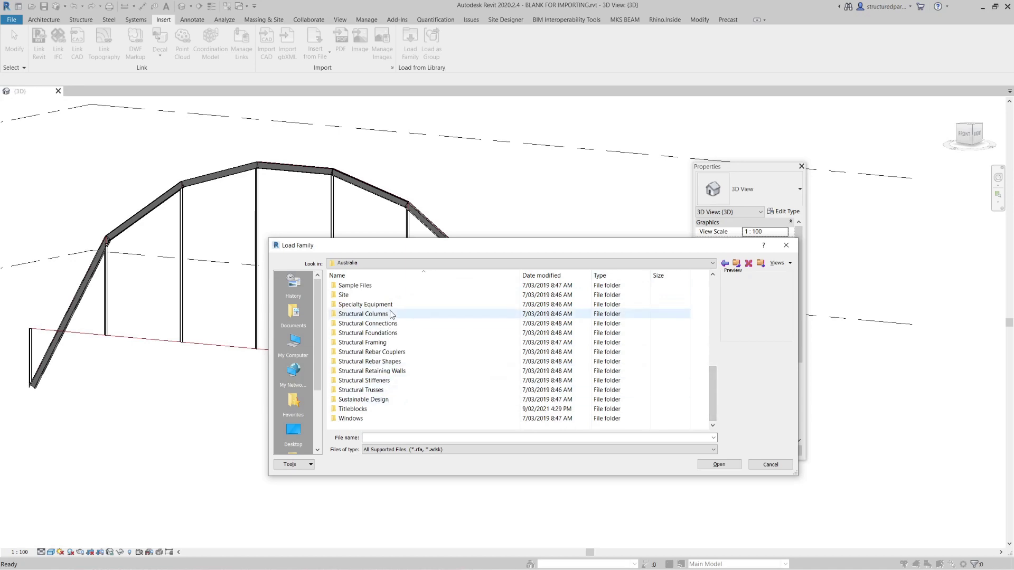
click(357, 344)
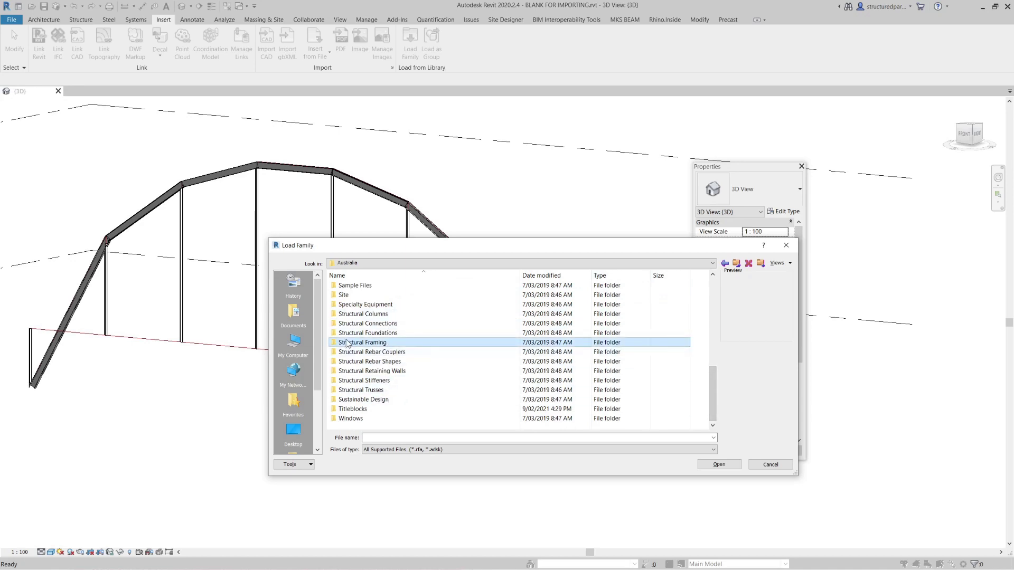
mouse_move(712, 391)
mouse_down()
mouse_move(719, 299)
mouse_move(718, 388)
mouse_up()
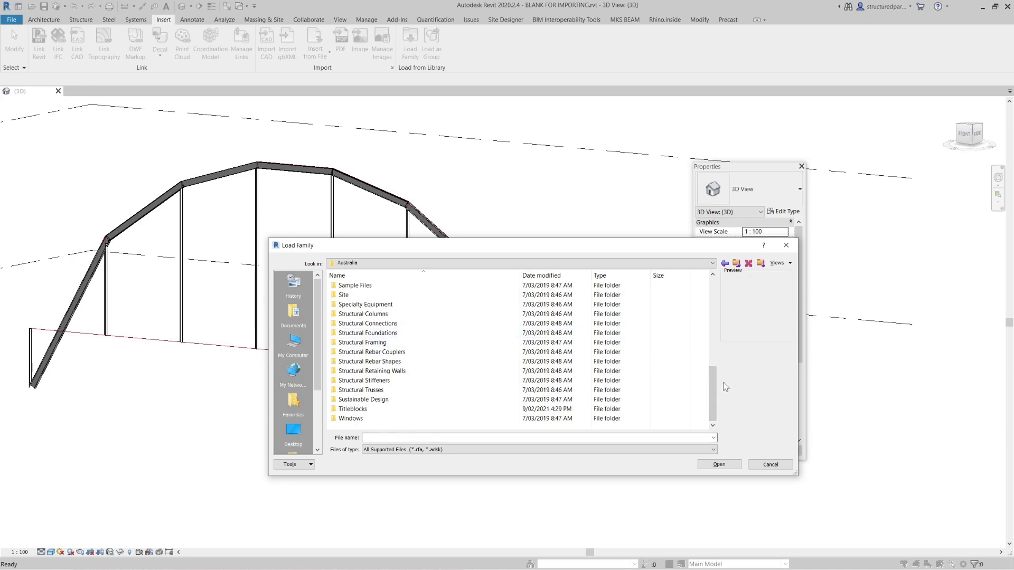
drag(714, 392, 726, 288)
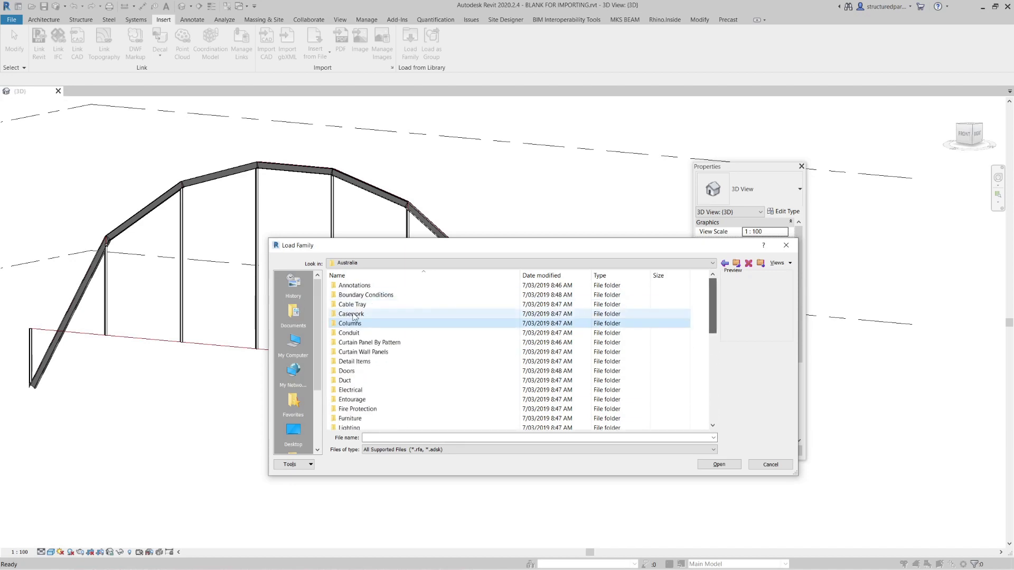
drag(714, 287, 718, 388)
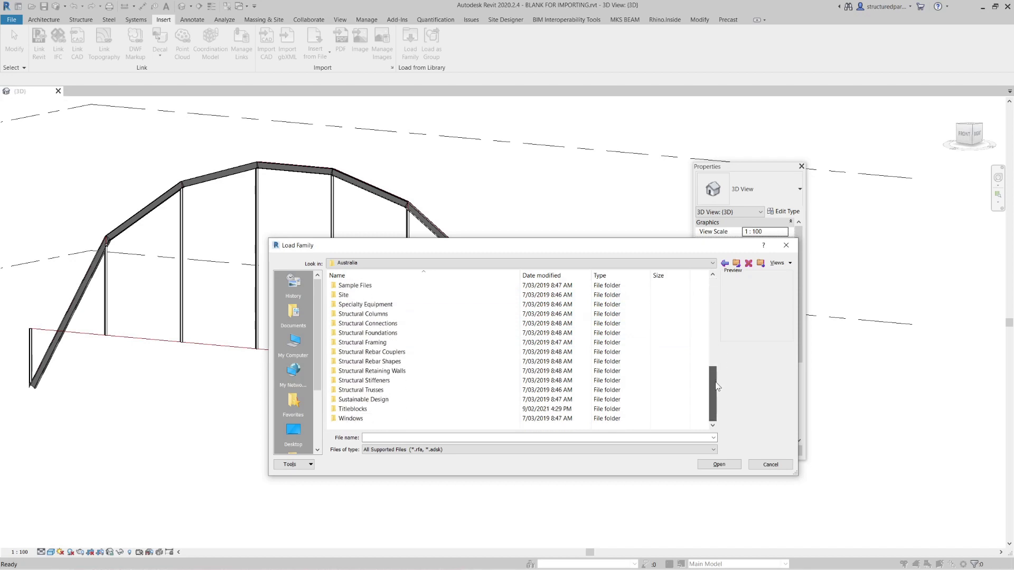
double_click(388, 343)
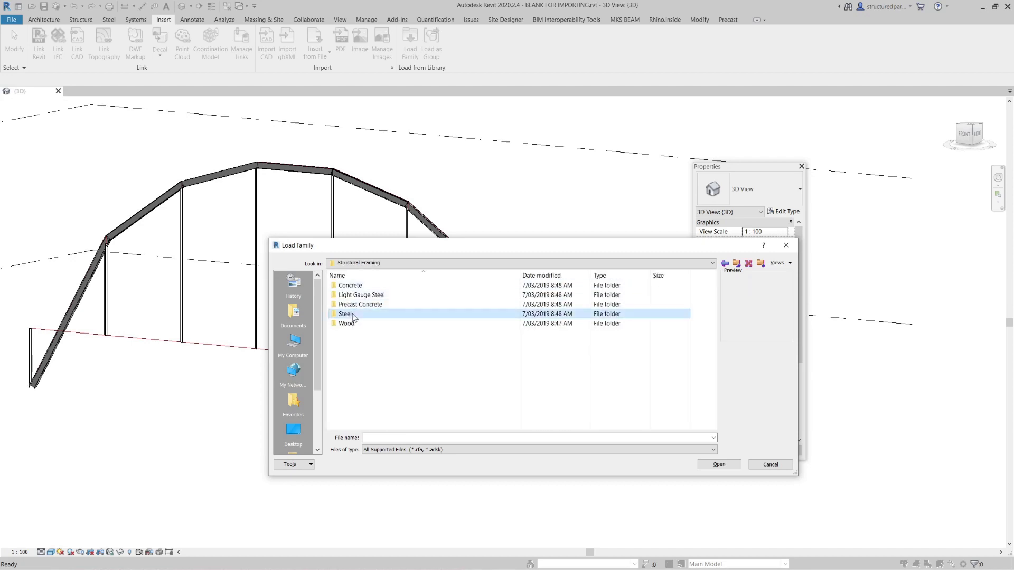
double_click(346, 313)
double_click(385, 286)
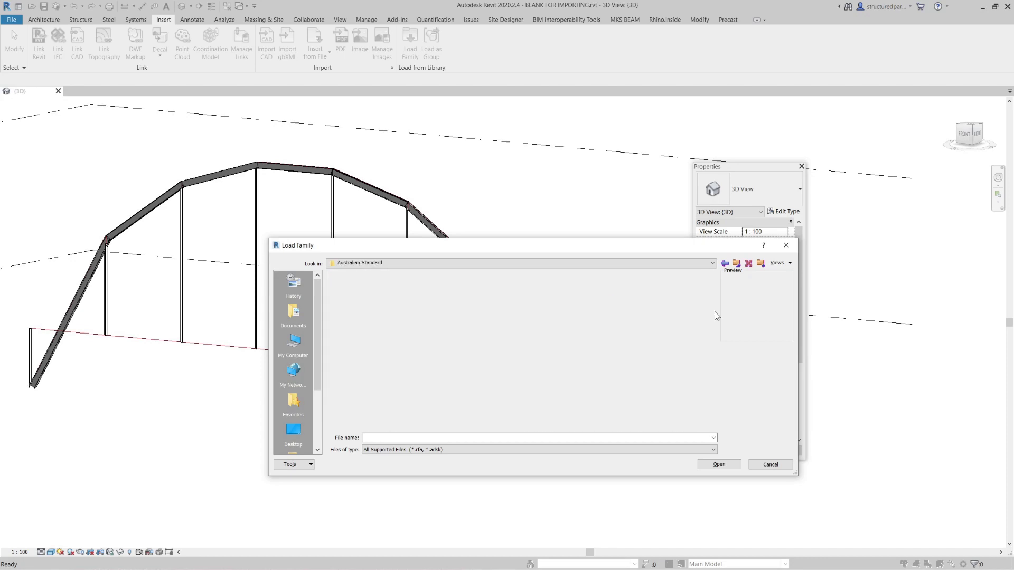
Load the UC-Universal Columns (AS 3679_1).rfa framing family with all of its types
drag(711, 293, 716, 361)
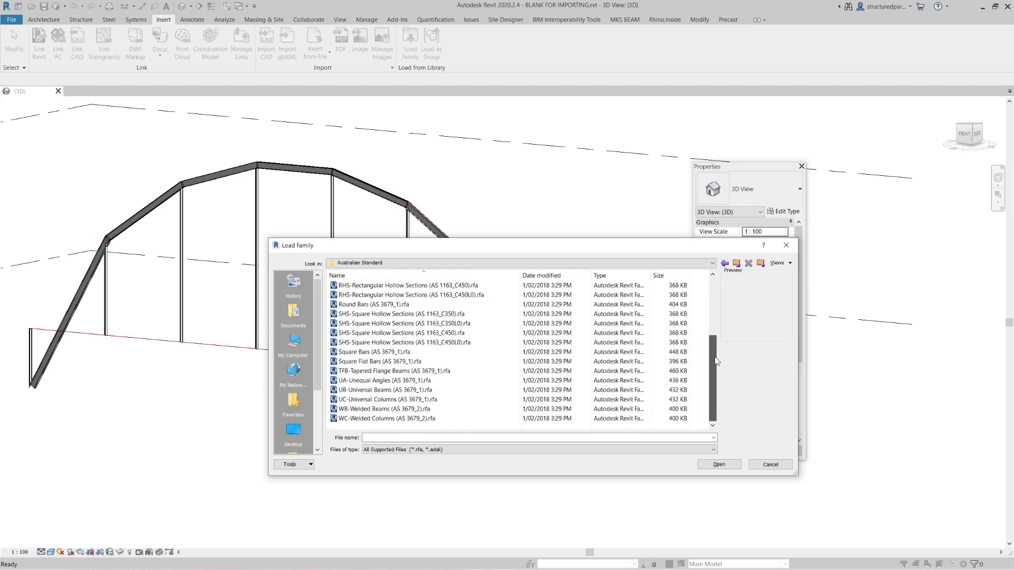
click(398, 400)
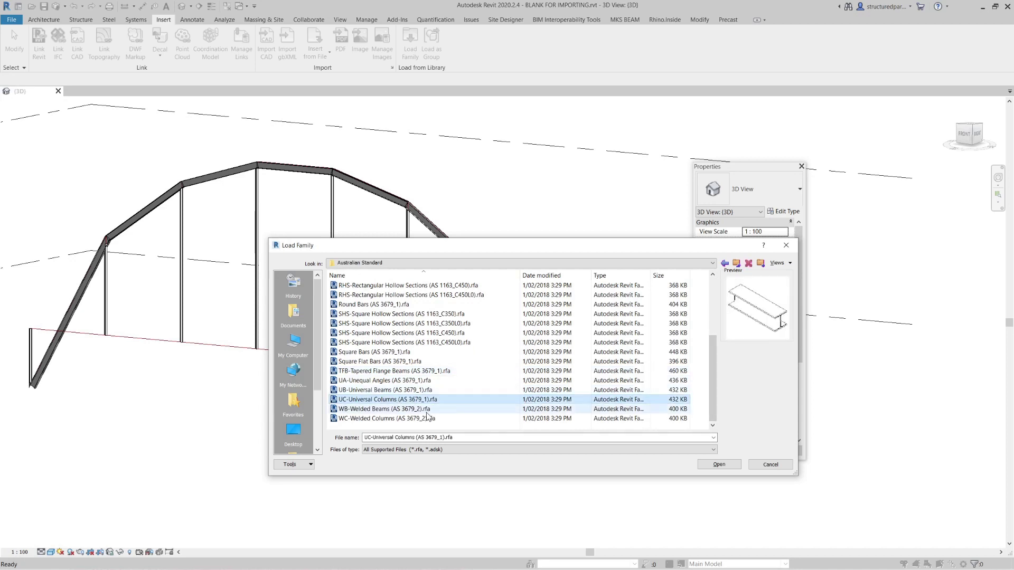
click(719, 464)
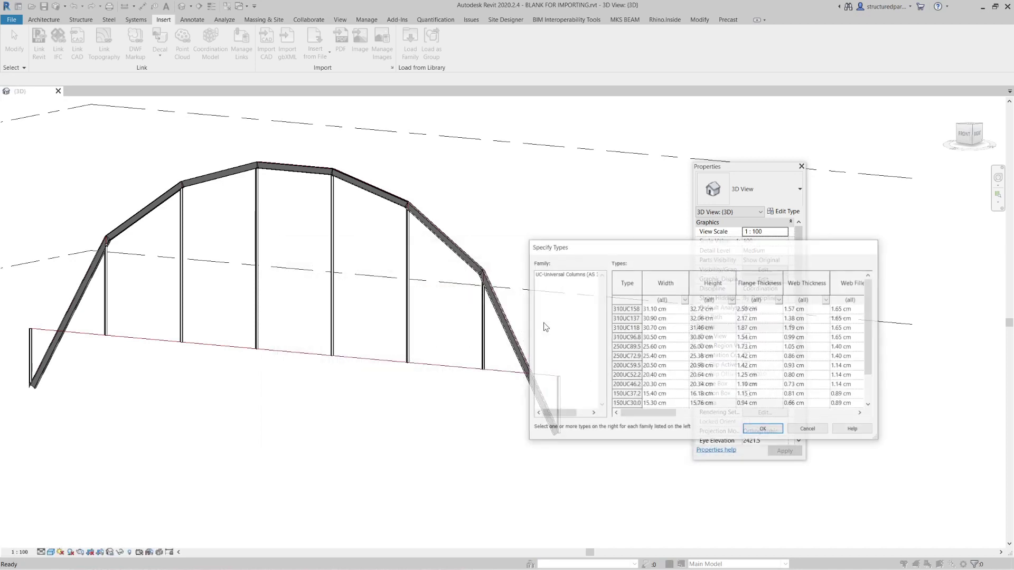
click(635, 309)
scroll(845, 349, down, 1)
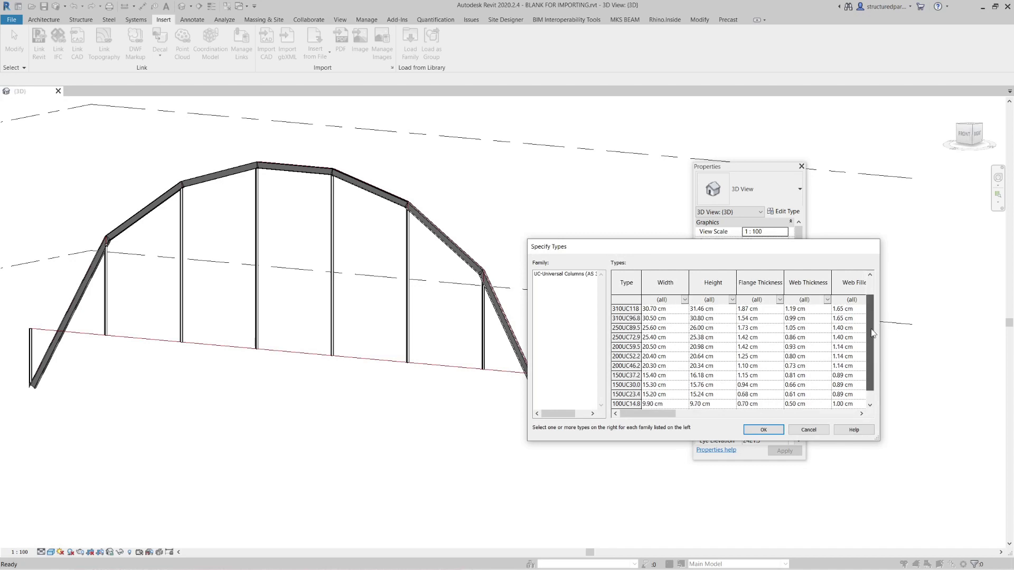
shift+click(626, 394)
click(763, 429)
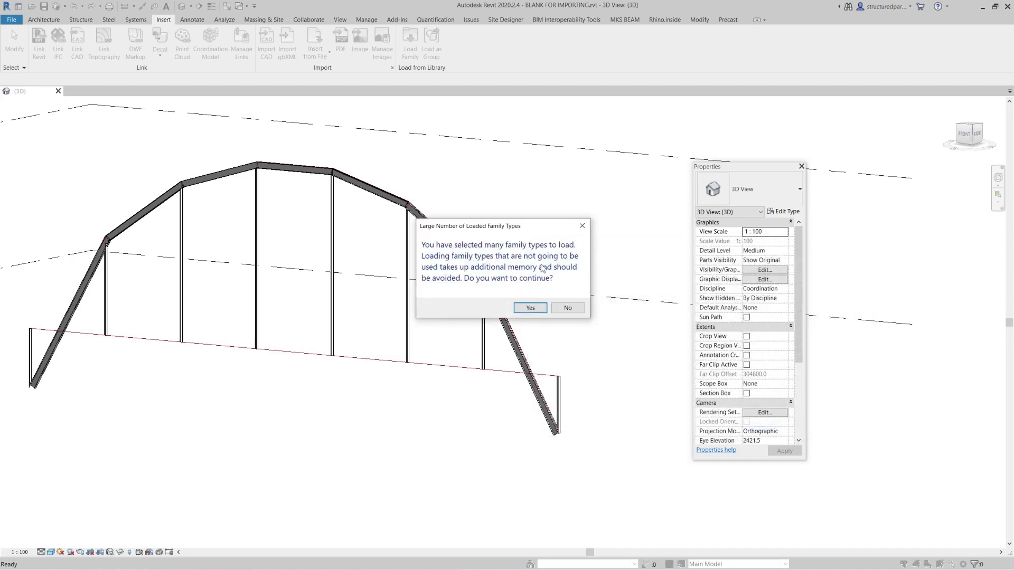
click(530, 308)
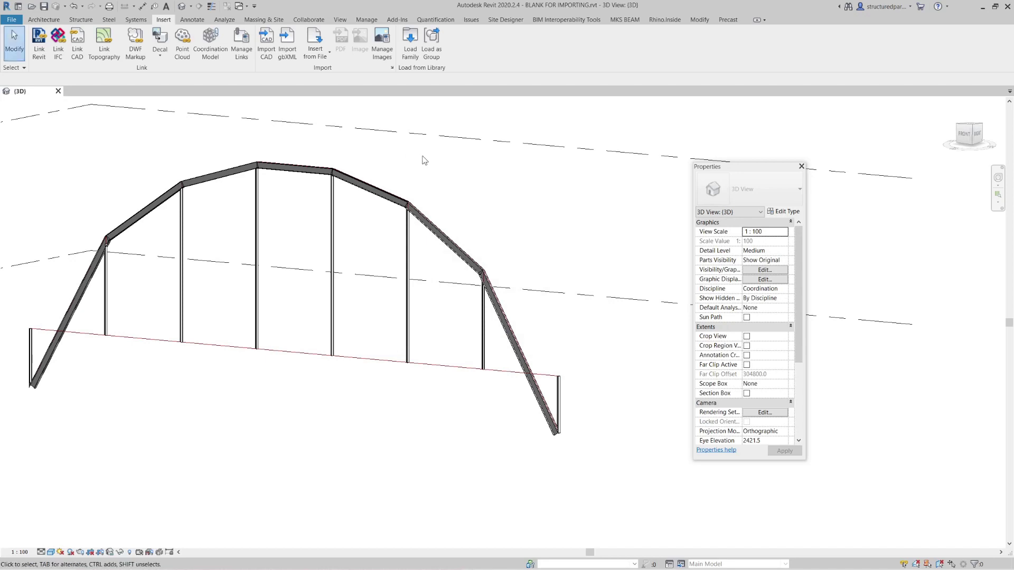
Load the WC-Welded Columns (AS 3679_2).rfa framing family with all types from 500WC440 to 350WC197
click(410, 49)
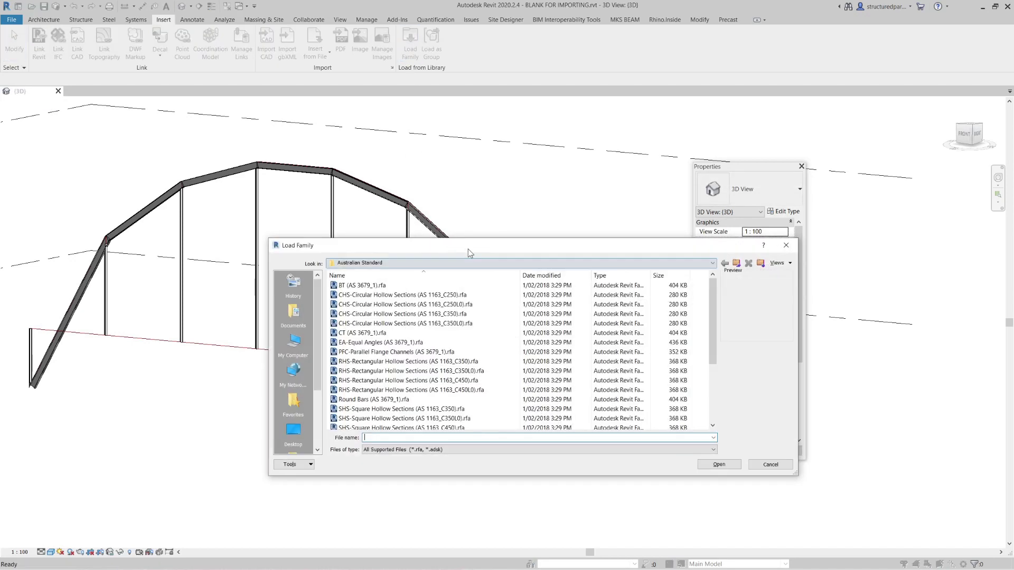
drag(716, 311, 716, 368)
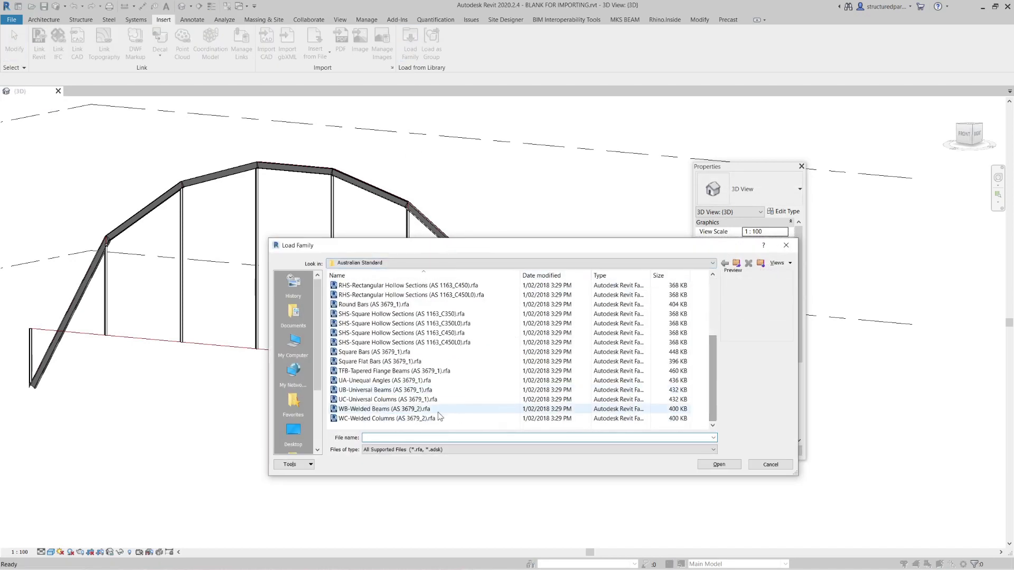
click(387, 418)
click(724, 465)
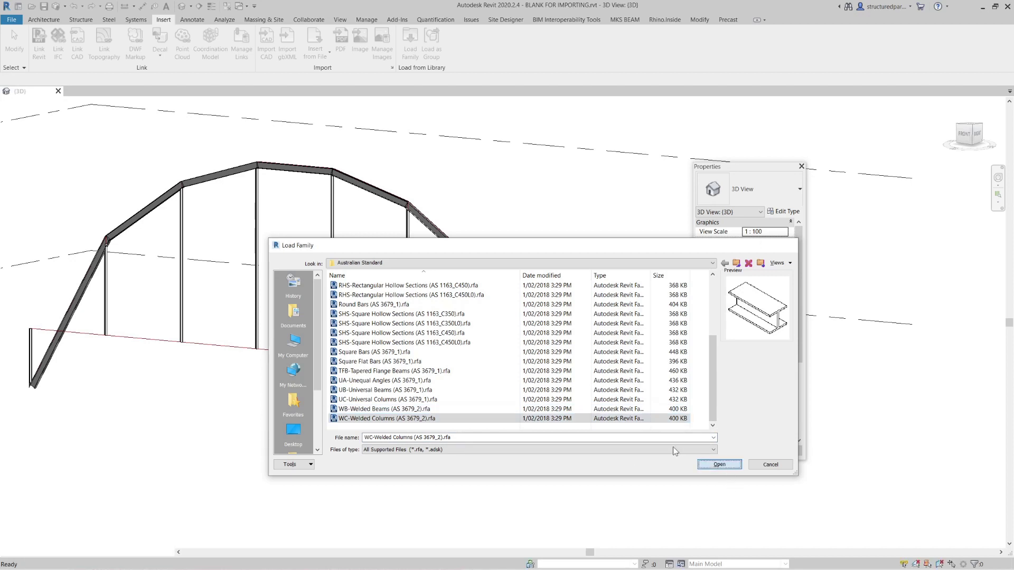
click(631, 310)
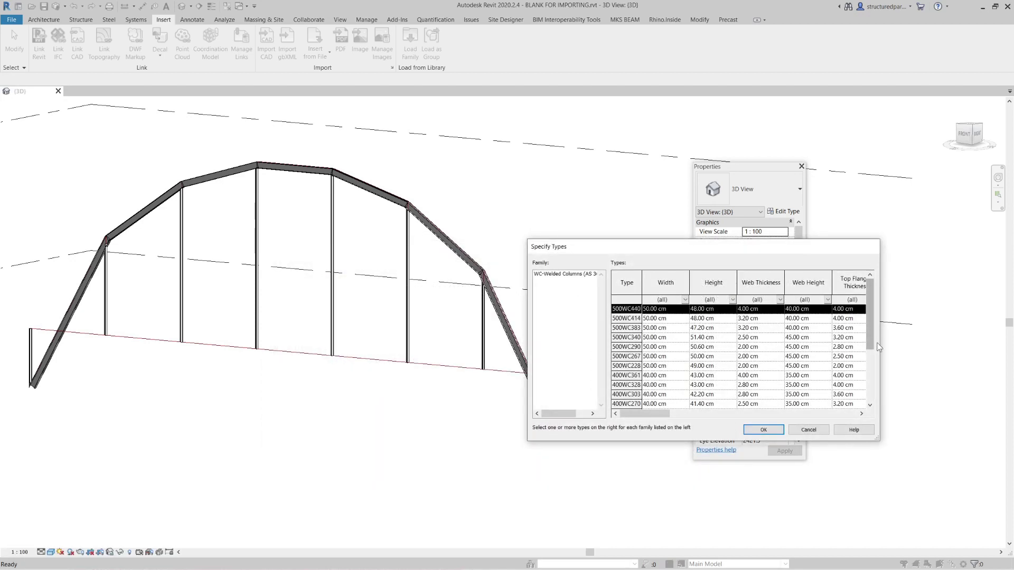
drag(869, 314, 870, 367)
shift+click(612, 395)
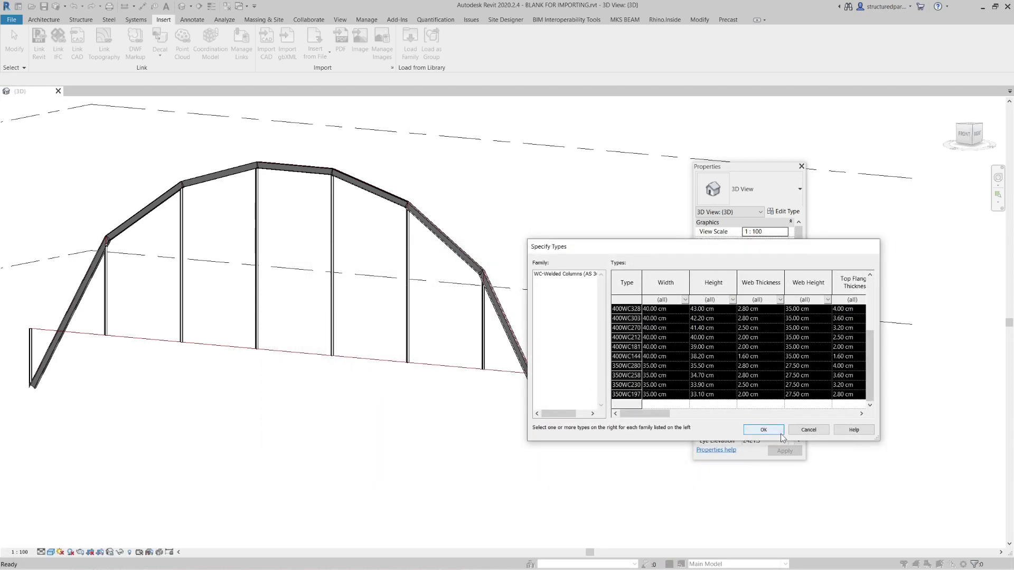
click(764, 429)
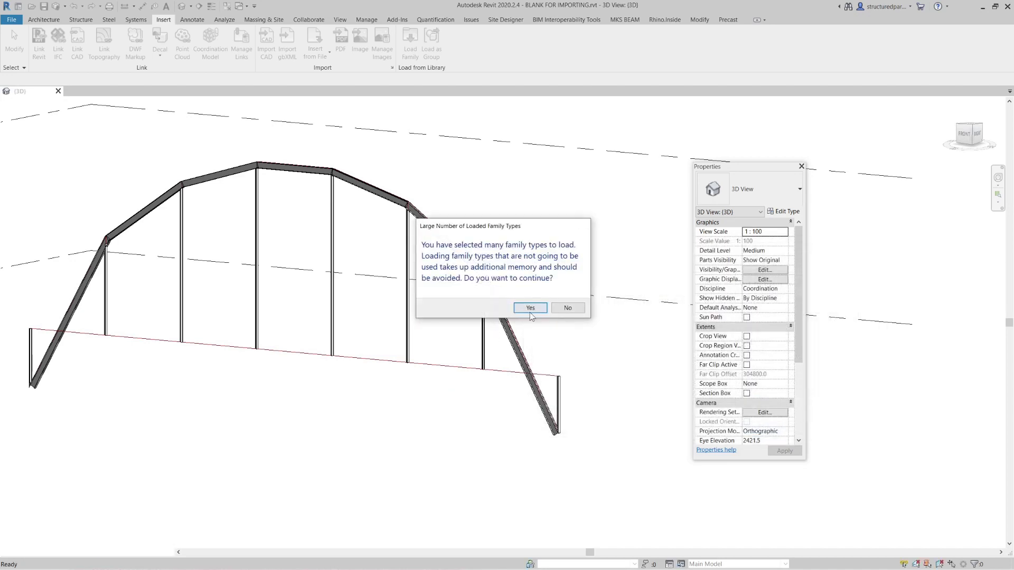
click(530, 308)
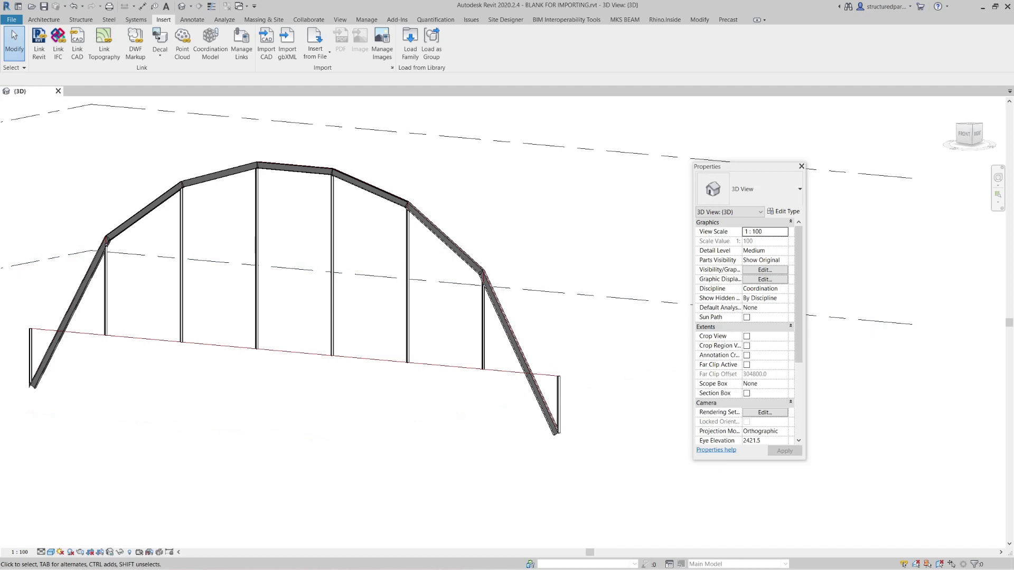
Switch to Grasshopper and disable and re-enable the third sm members component to regenerate the deck beams in Revit
click(662, 19)
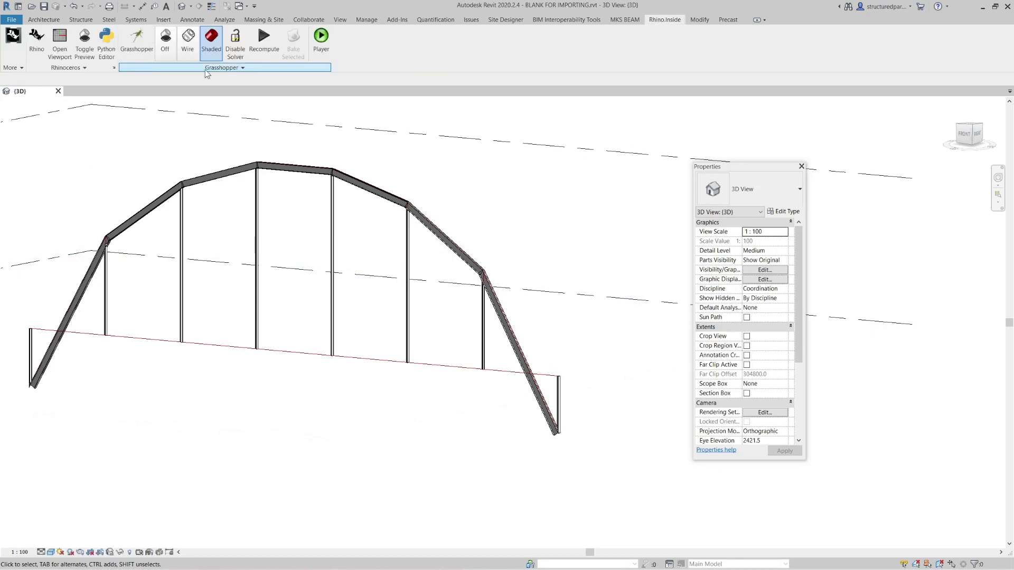
key(alt+Tab)
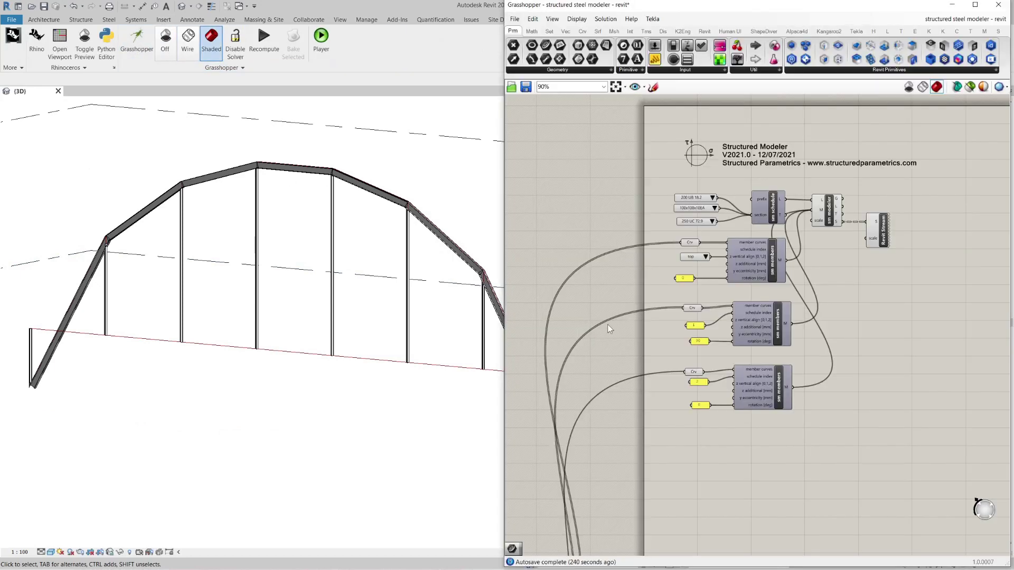
right_click(774, 383)
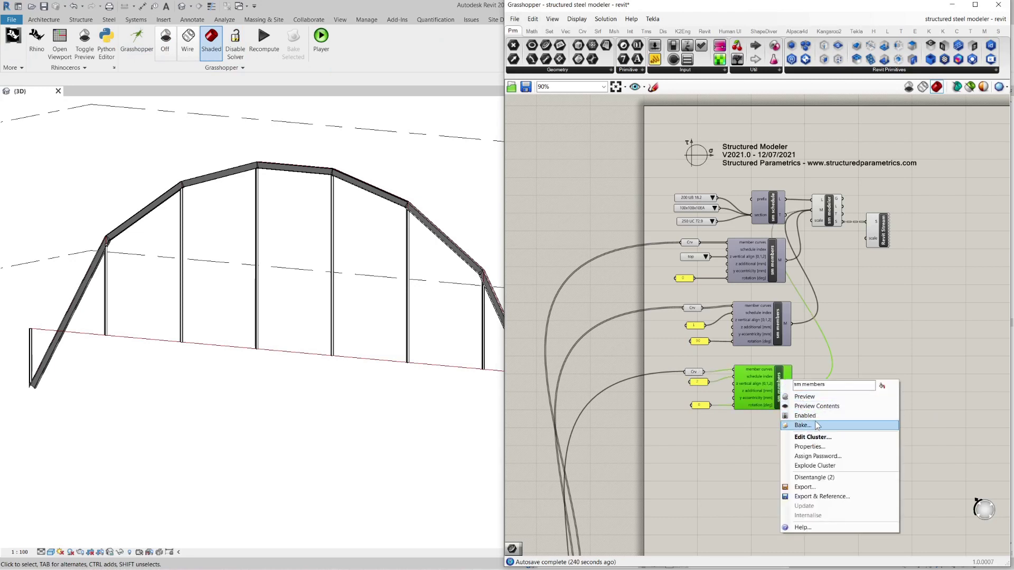
click(806, 415)
right_click(781, 374)
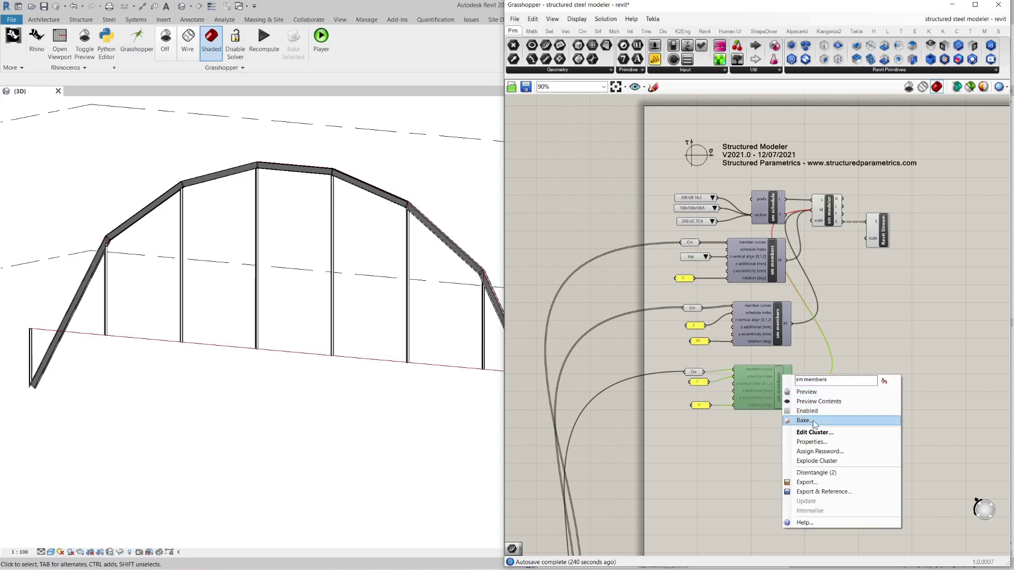
click(814, 411)
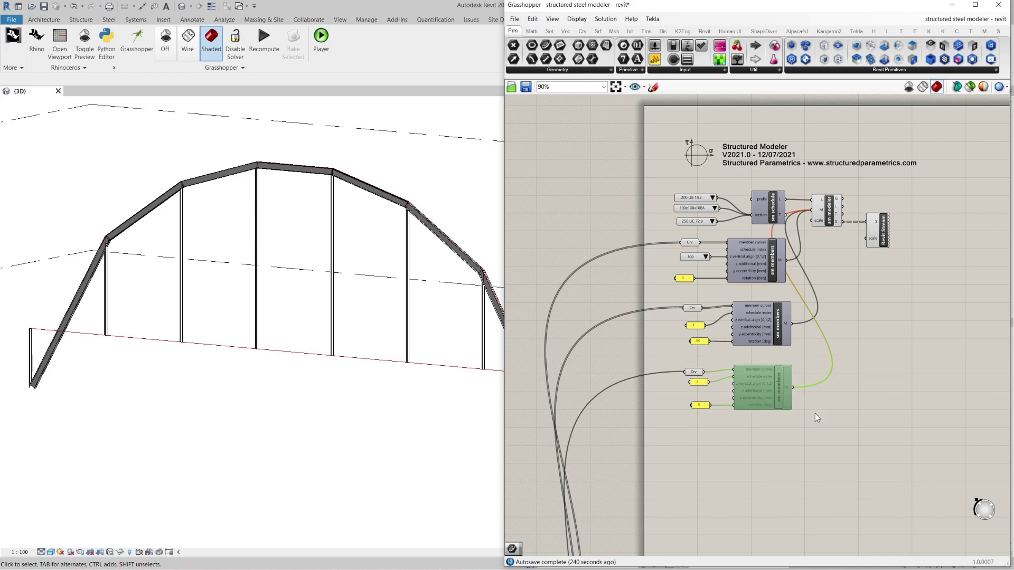
click(847, 364)
click(332, 411)
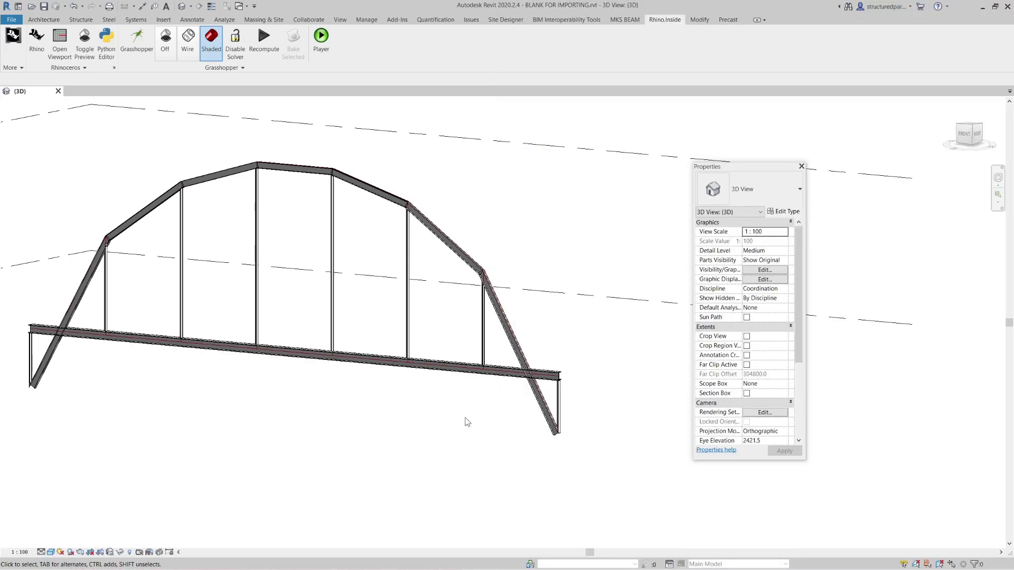
Examine the deck beam and its junctions with the arch and hangers from several angles in the 3D view
shift+middle_drag(482, 419, 418, 429)
scroll(338, 400, up, 5)
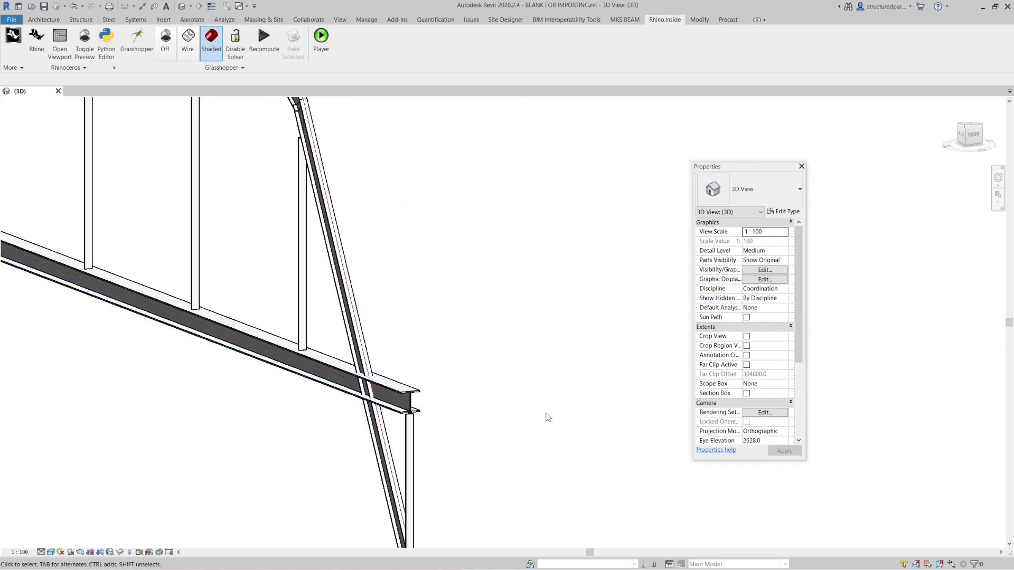
scroll(546, 414, down, 3)
scroll(312, 407, up, 1)
shift+middle_drag(313, 407, 361, 405)
scroll(370, 406, down, 2)
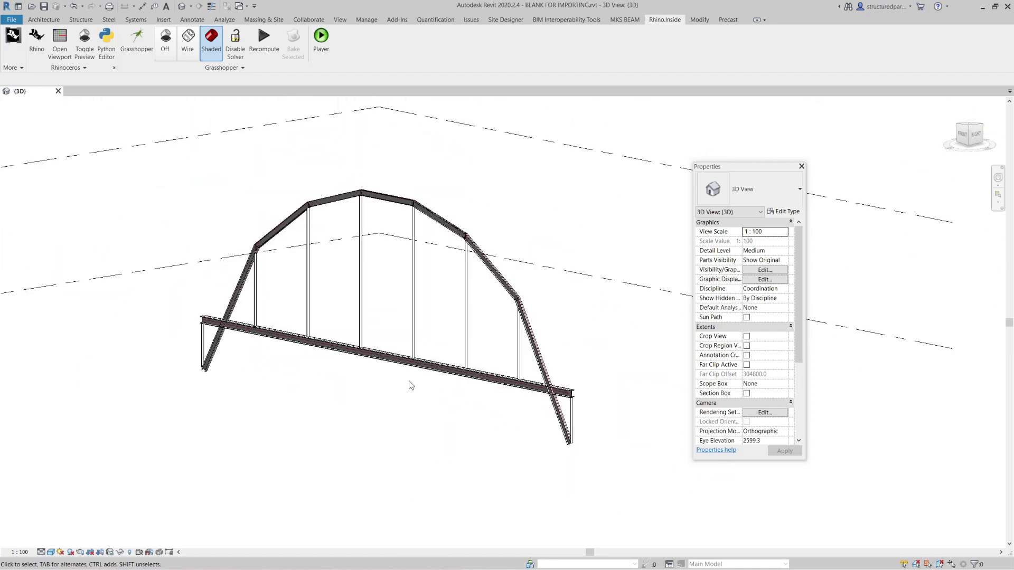
scroll(514, 316, up, 2)
scroll(191, 312, down, 3)
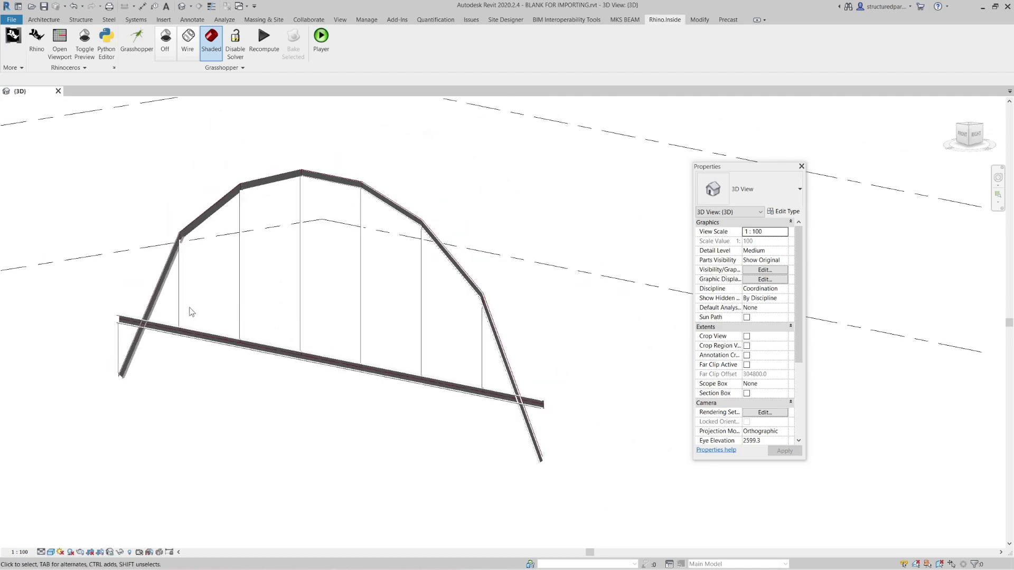
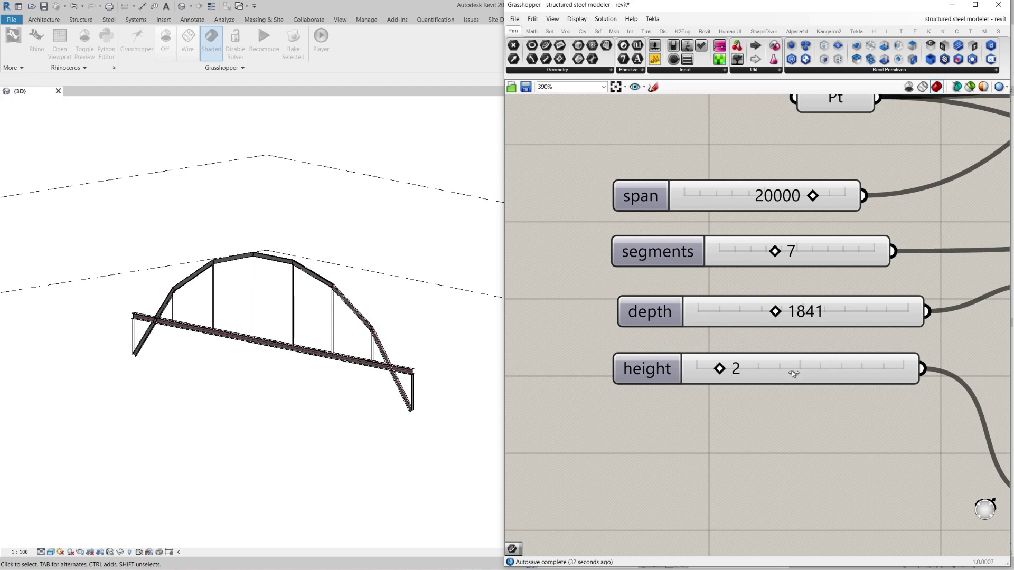
Raise the arch by setting the height slider in the Grasshopper definition to 5
drag(719, 368, 795, 366)
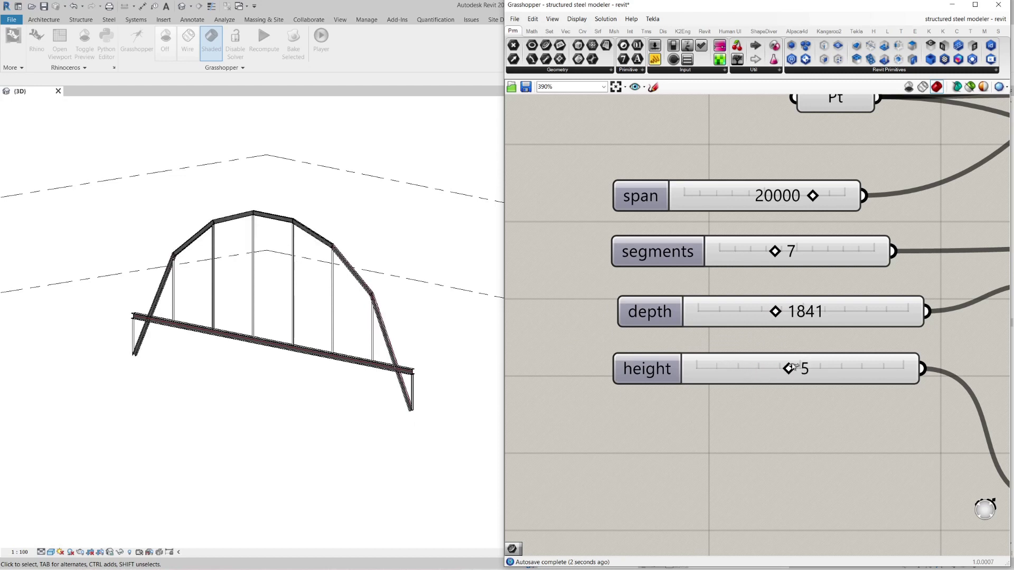
click(859, 365)
drag(848, 374, 844, 278)
drag(634, 77, 751, 40)
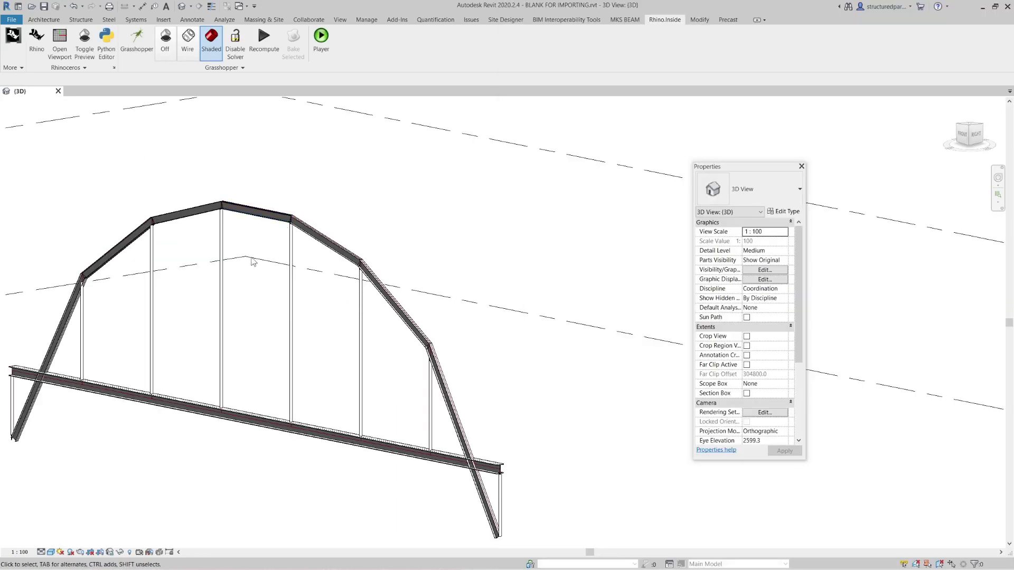
Set the z vertical alignment of the first sm members component, which drives the arch members, to centre
scroll(306, 207, up, 5)
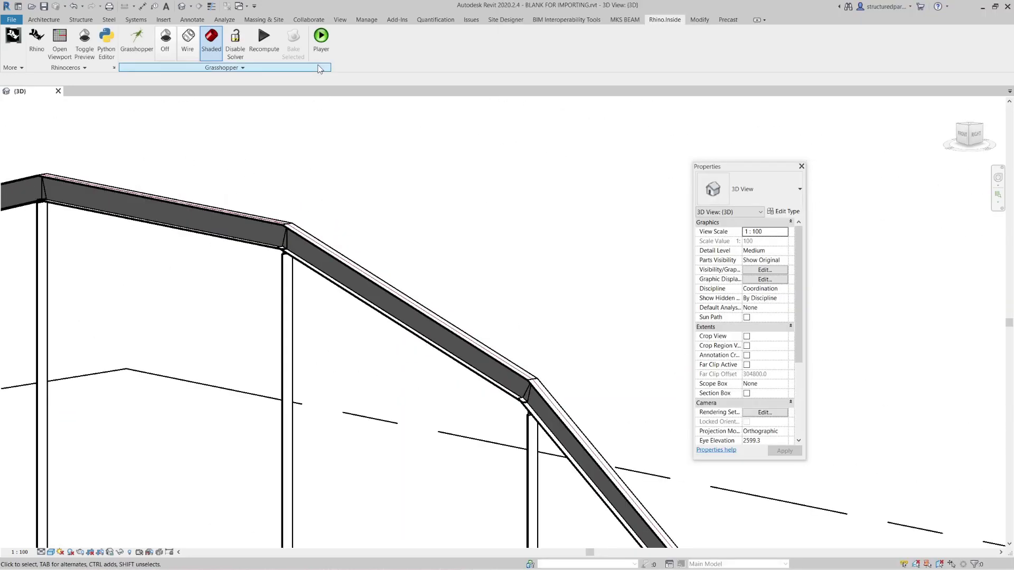
click(137, 41)
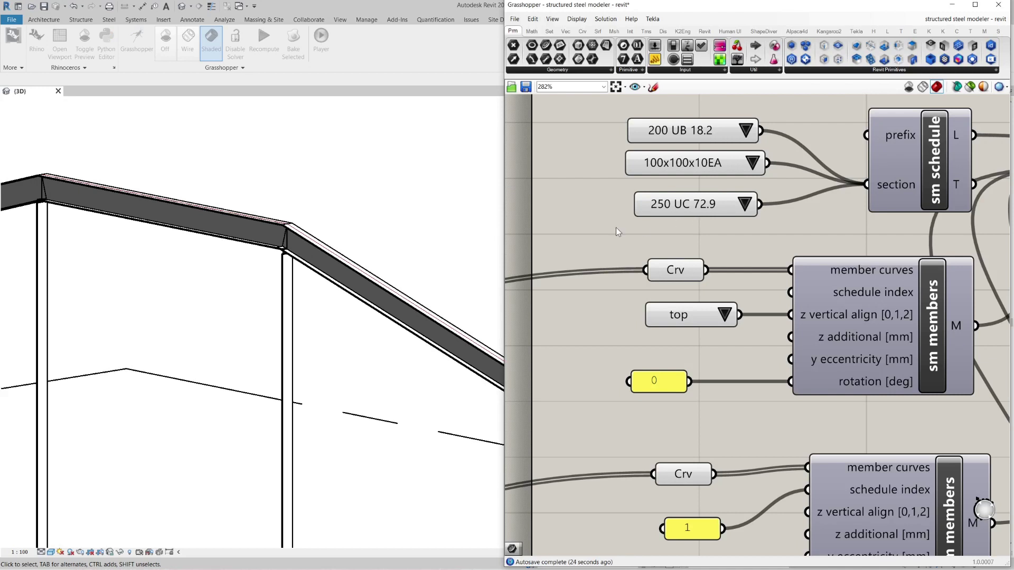
click(725, 316)
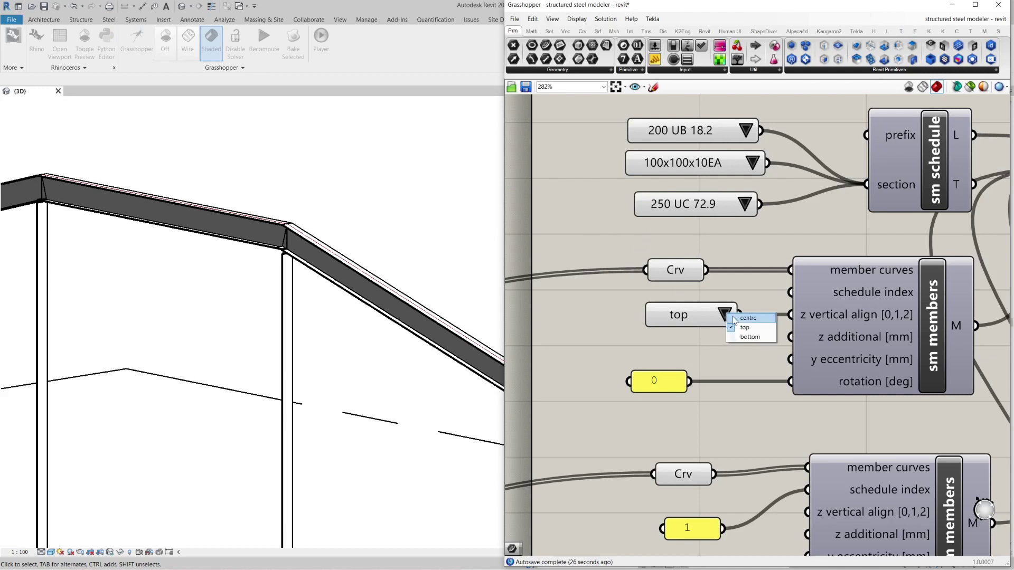
click(737, 318)
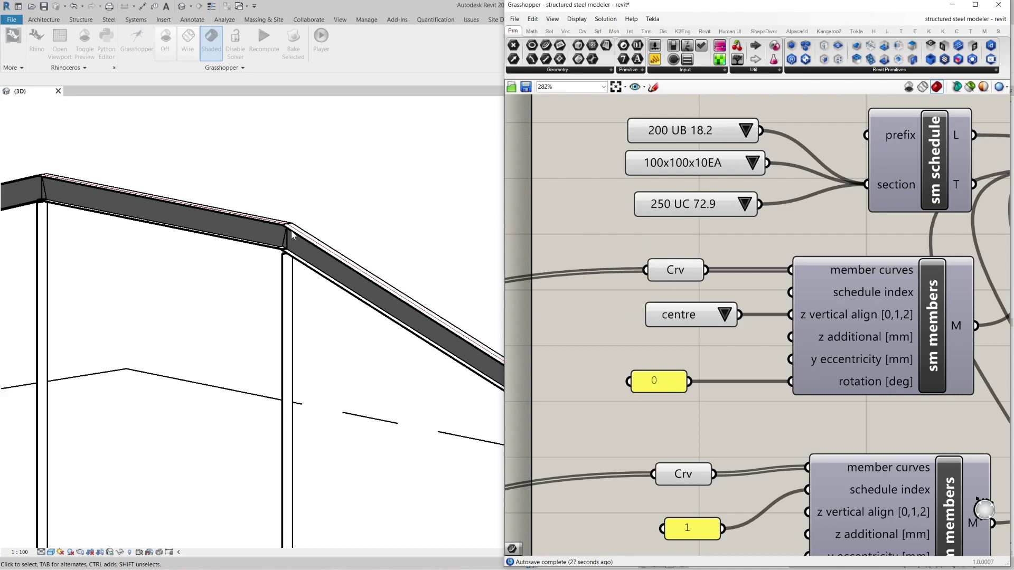
Try a 45-degree rotation for the arch members, set it to 90 degrees instead, and check the whole bridge in Revit
double_click(660, 381)
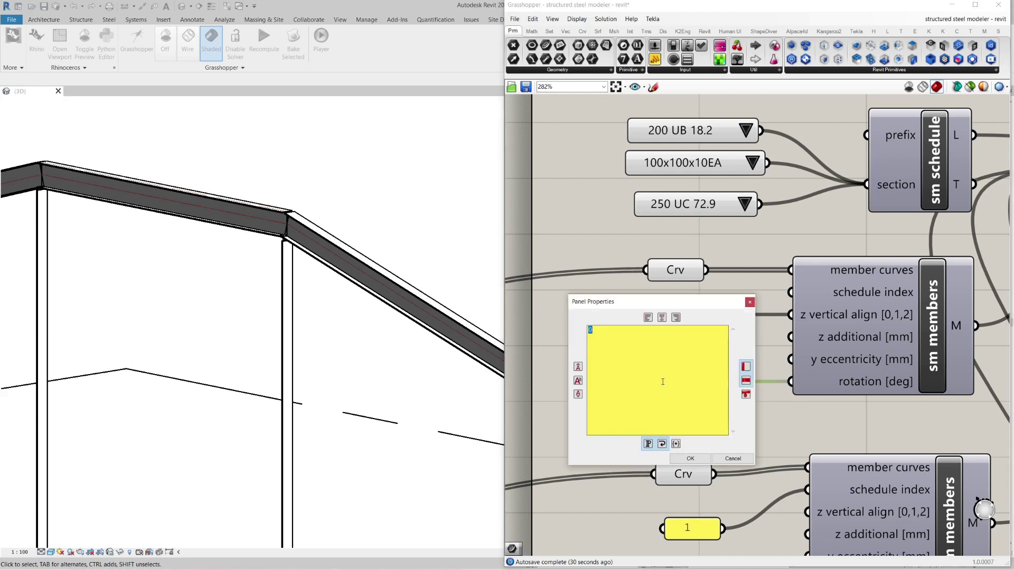
click(690, 458)
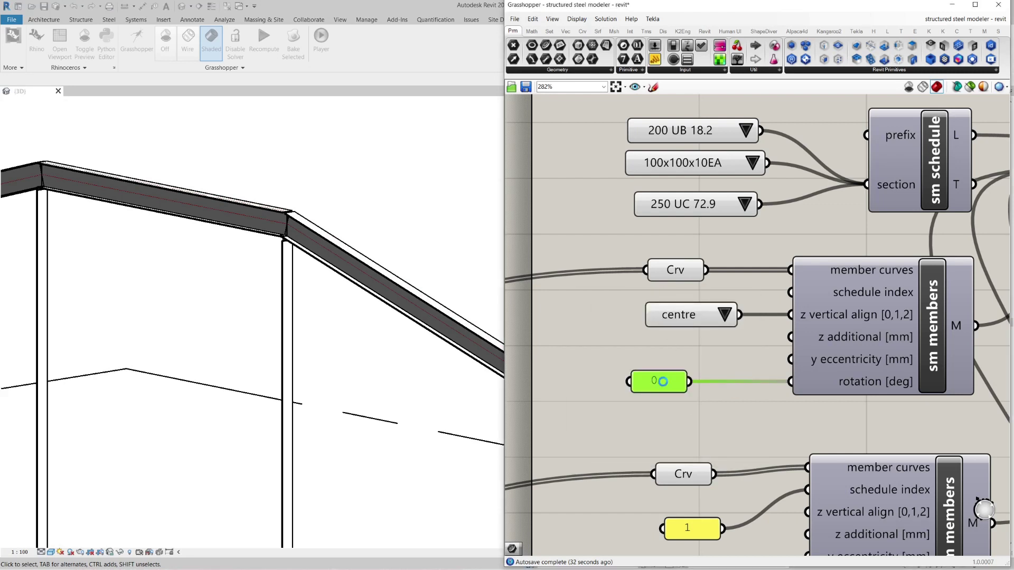
double_click(660, 381)
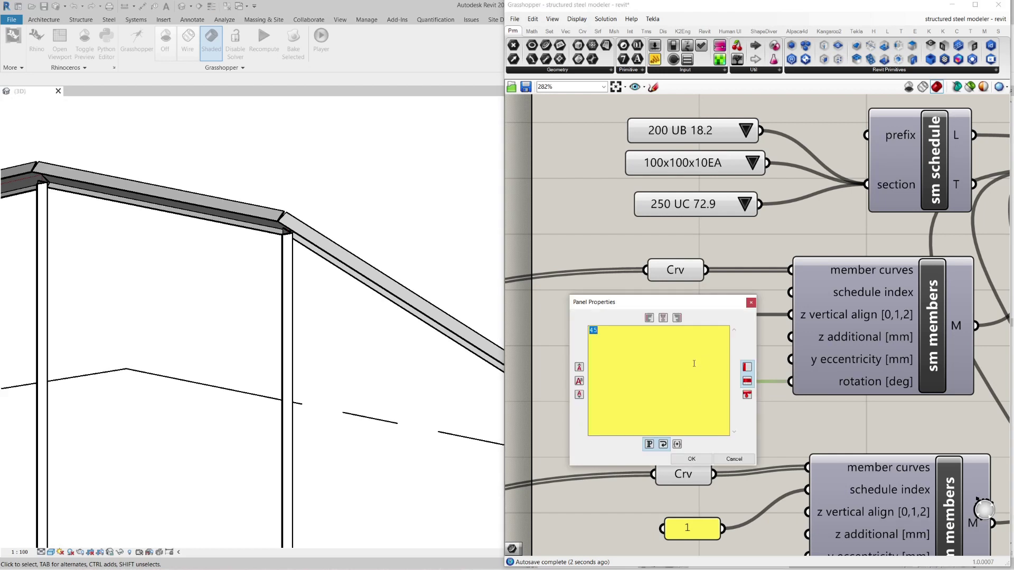
text(90)
click(698, 461)
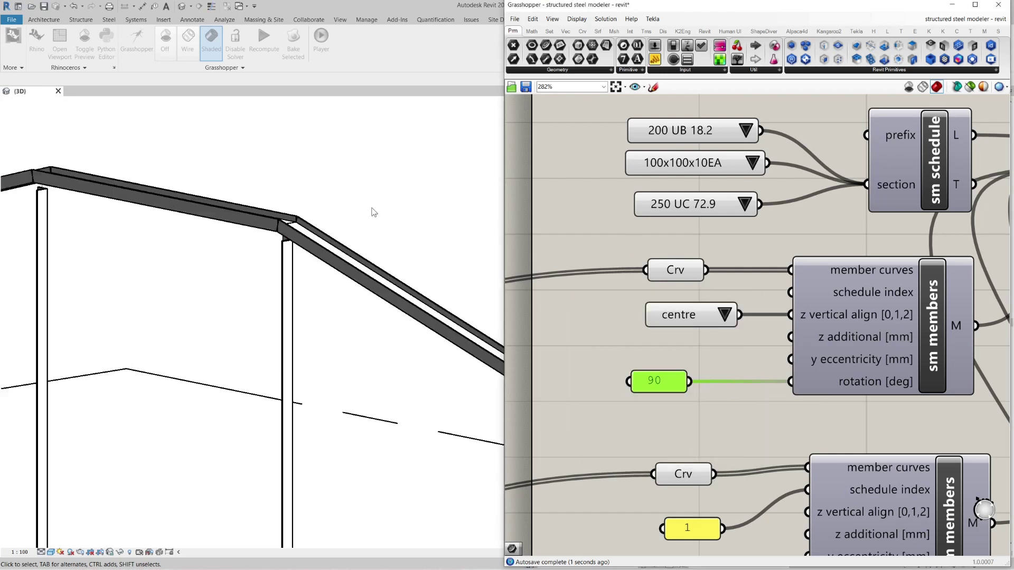
click(372, 209)
scroll(369, 258, down, 2)
scroll(370, 260, down, 5)
scroll(391, 339, up, 4)
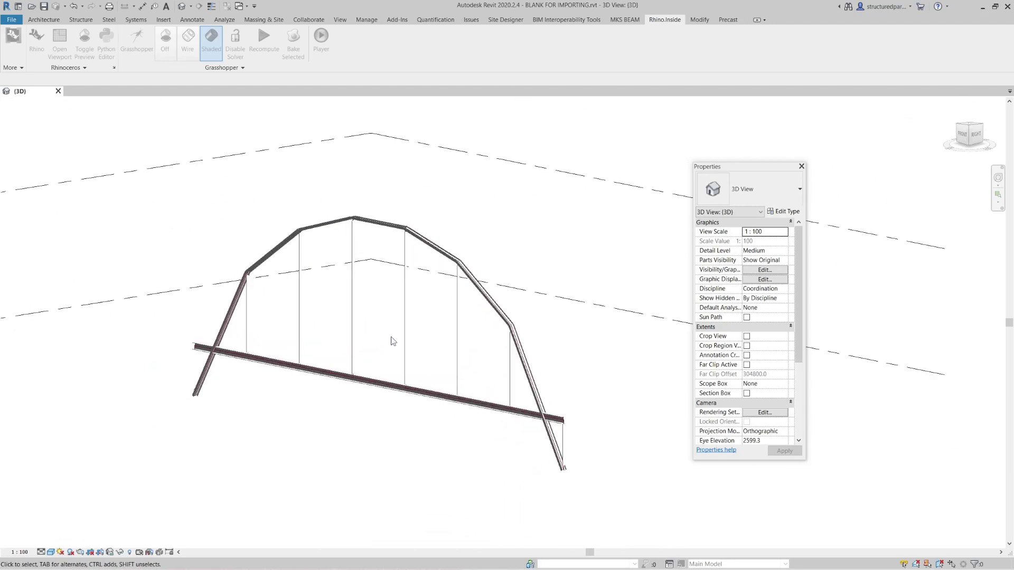